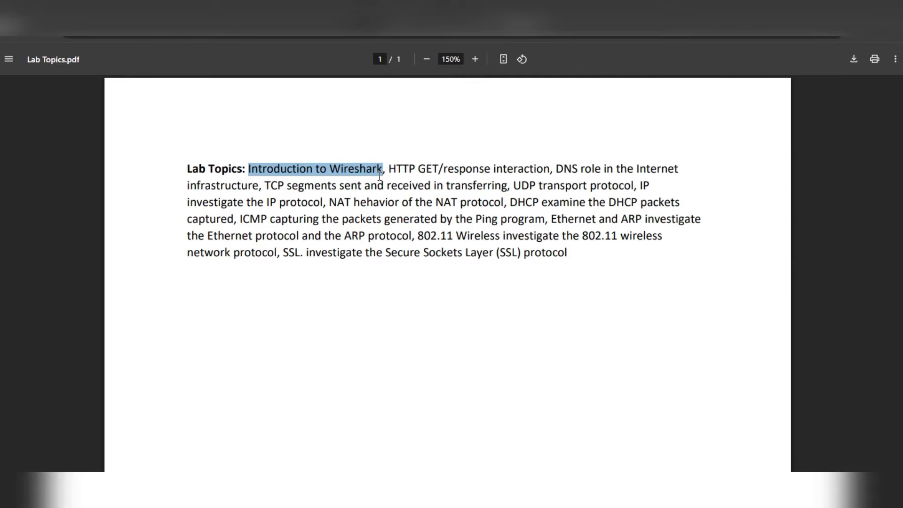
# Step: Search Google for "download wireshark" in a new browser tab
pyautogui.click(352, 146)
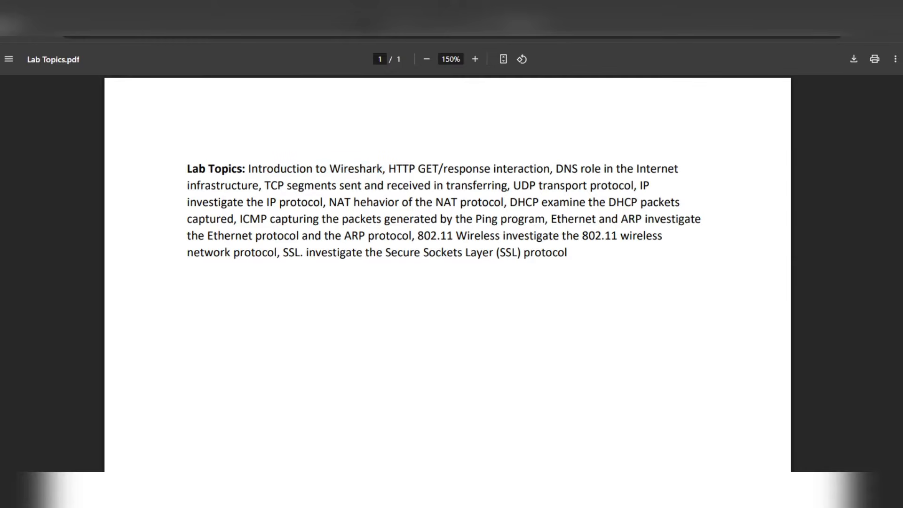
pyautogui.hotkey('ctrl', 't')
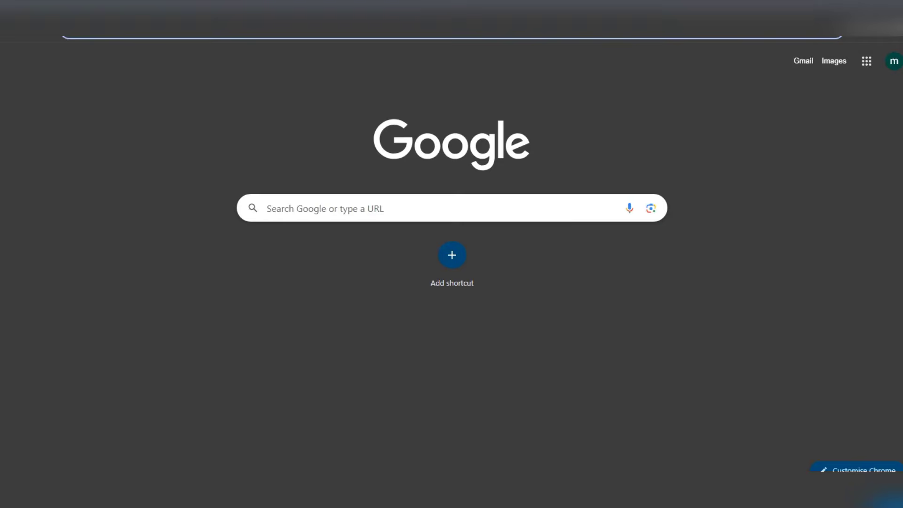
pyautogui.hotkey('ctrl', 'shift', 'Tab')
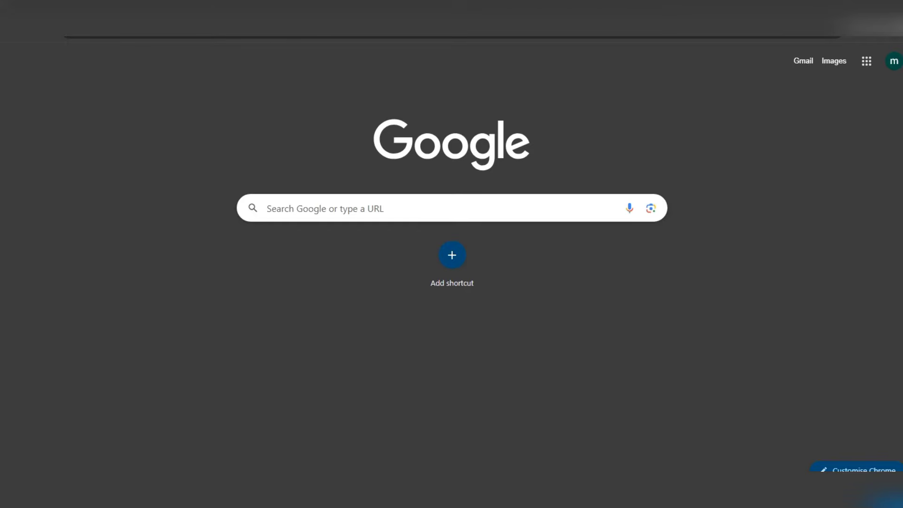
pyautogui.click(295, 209)
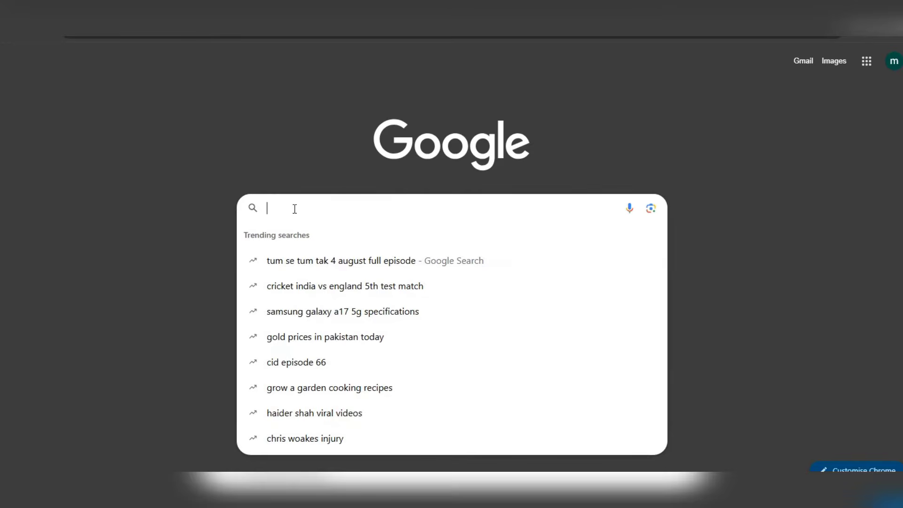
pyautogui.write('dow')
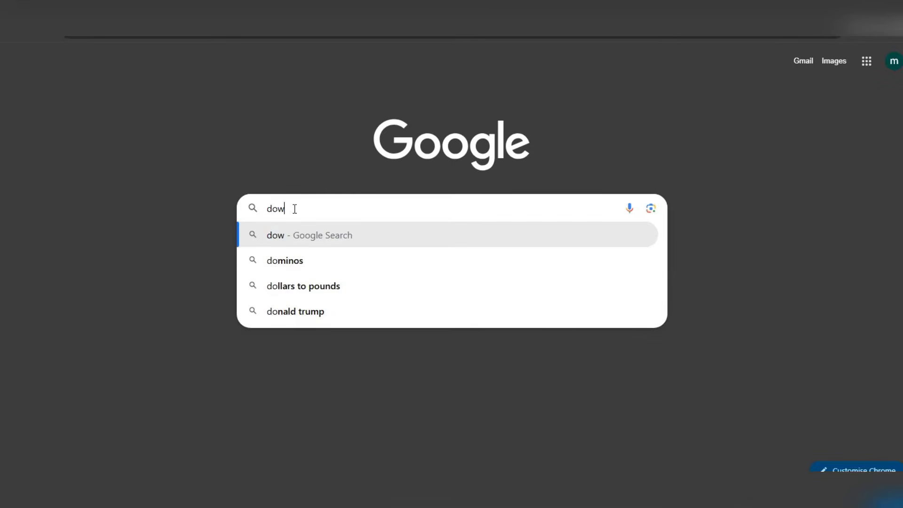
pyautogui.write('nload ')
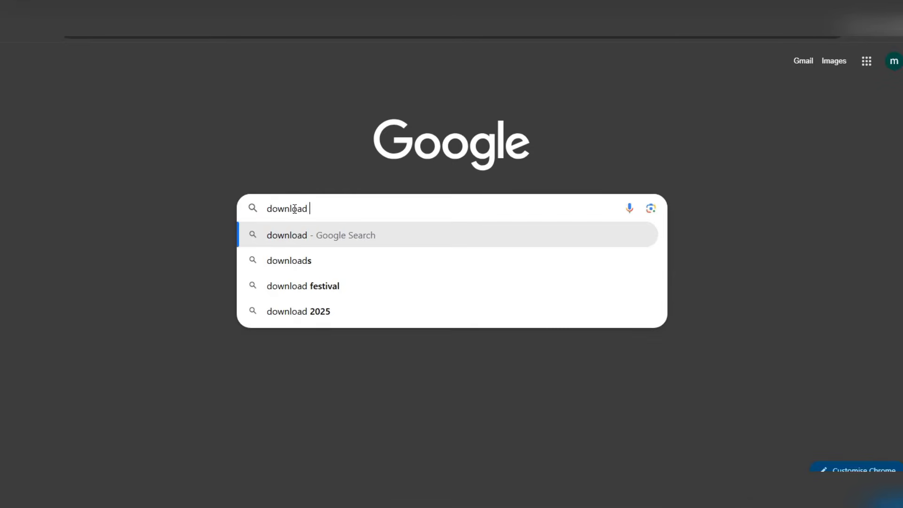
pyautogui.write('wire')
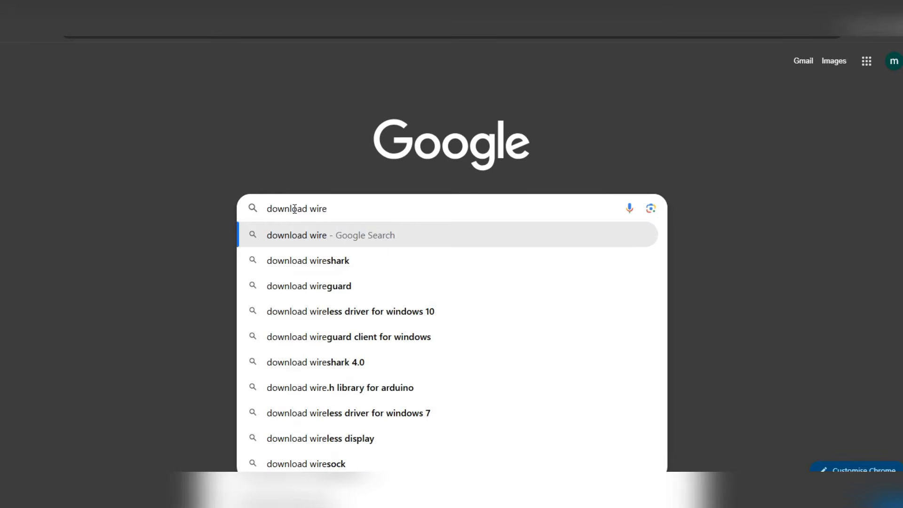
pyautogui.click(350, 267)
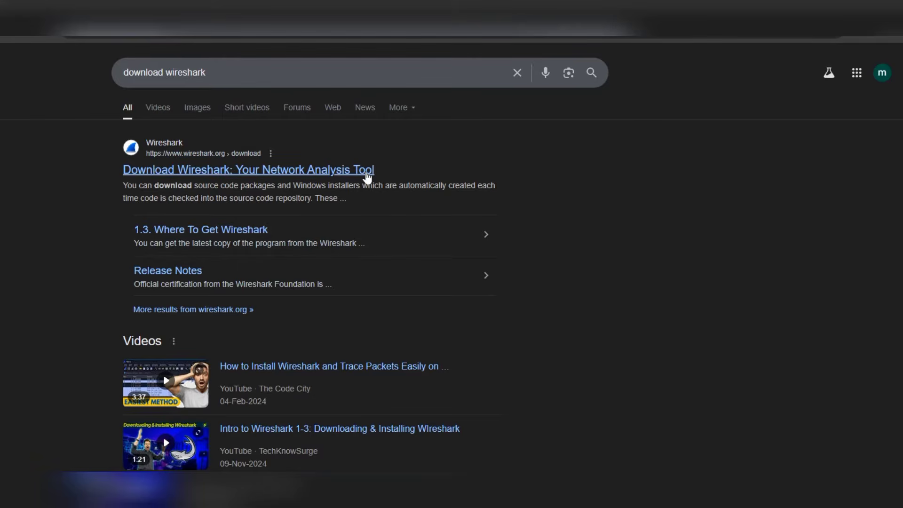
# Step: Open the official Wireshark download page and download the Windows x64 installer of stable release 4.4.8
pyautogui.click(163, 171)
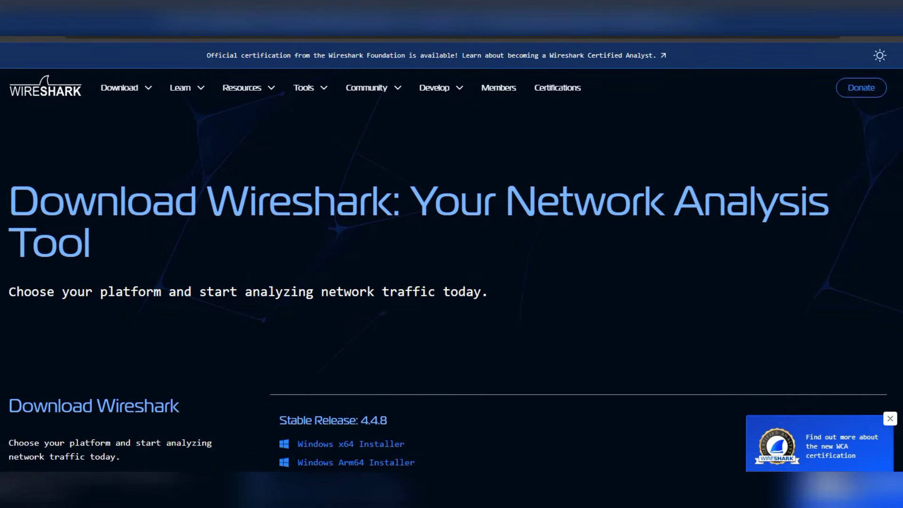
pyautogui.scroll(-3, 451, 282)
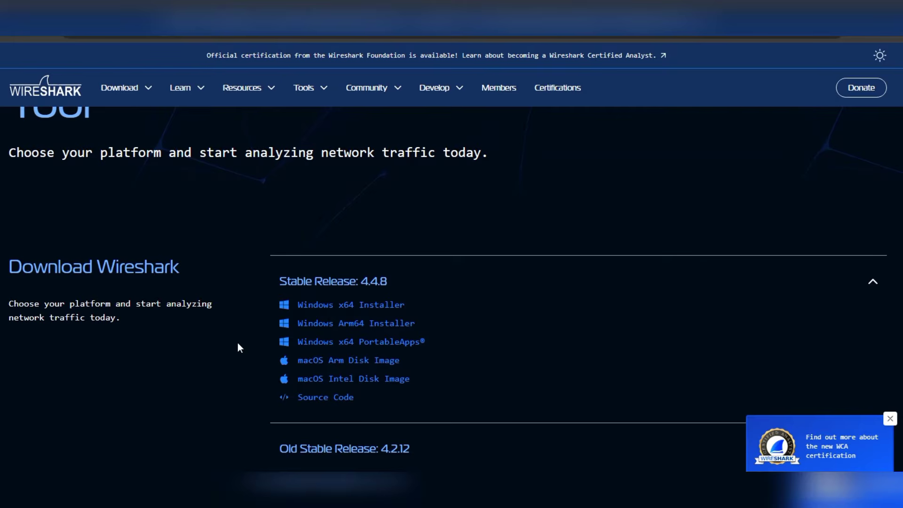
pyautogui.click(120, 89)
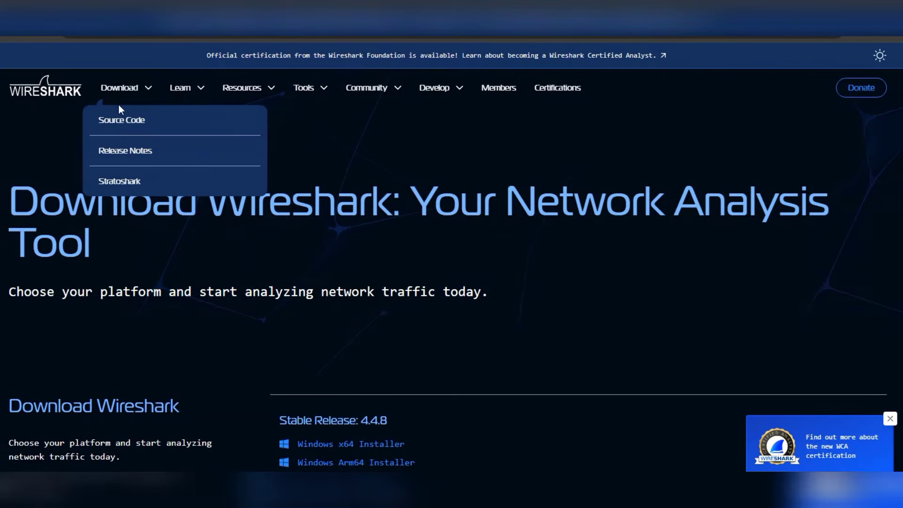
pyautogui.click(330, 446)
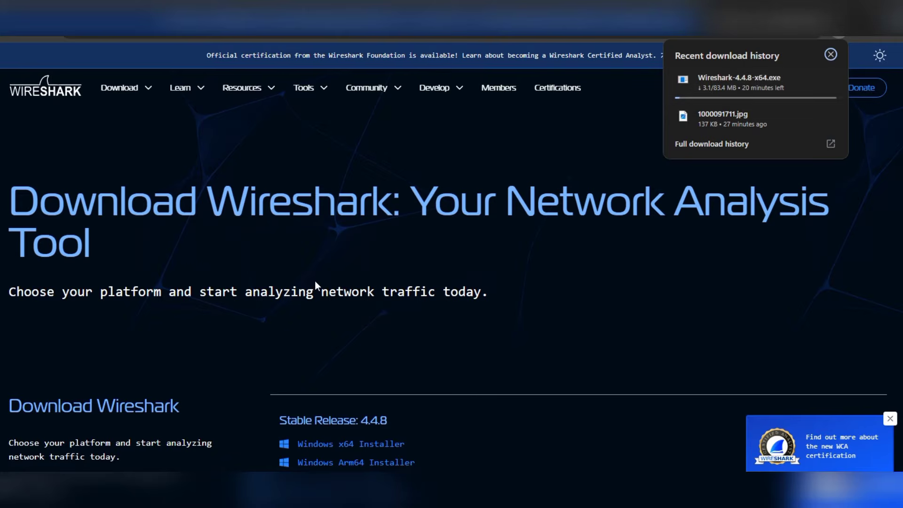
# Step: Run the downloaded Wireshark-4.4.8-x64.exe installer
pyautogui.click(104, 489)
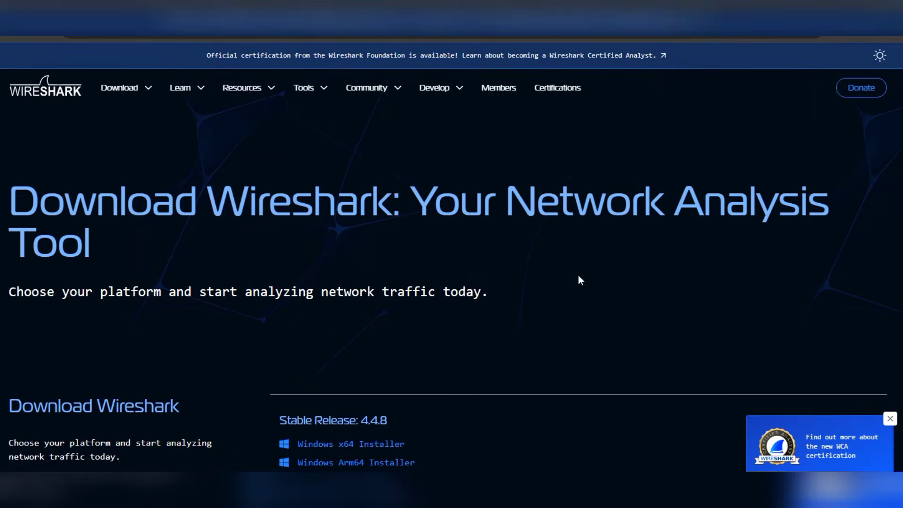
pyautogui.click(838, 34)
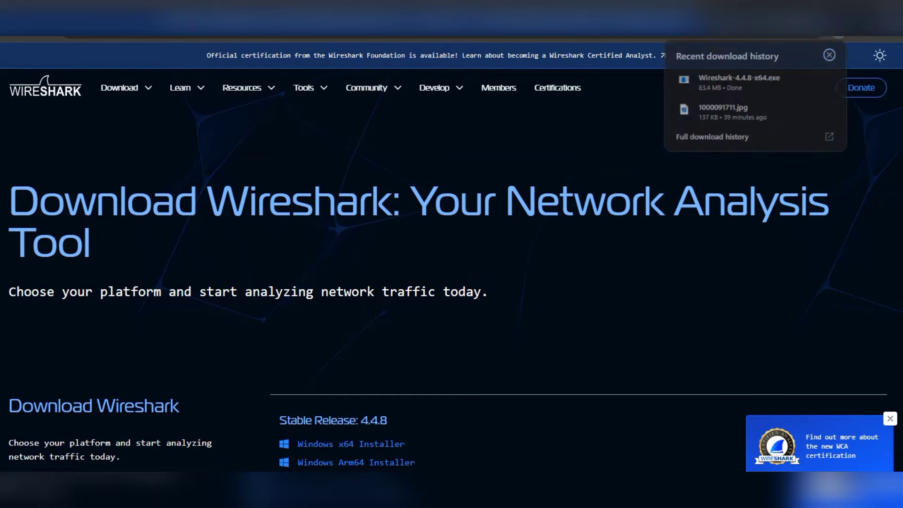
pyautogui.click(739, 80)
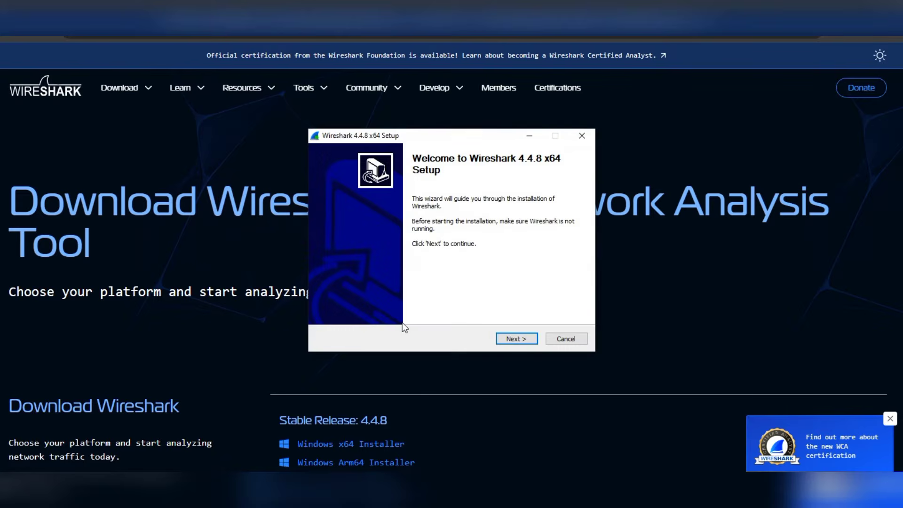
# Step: Begin the Wireshark setup, read through and acknowledge the license terms, and pass the donation page
pyautogui.click(512, 340)
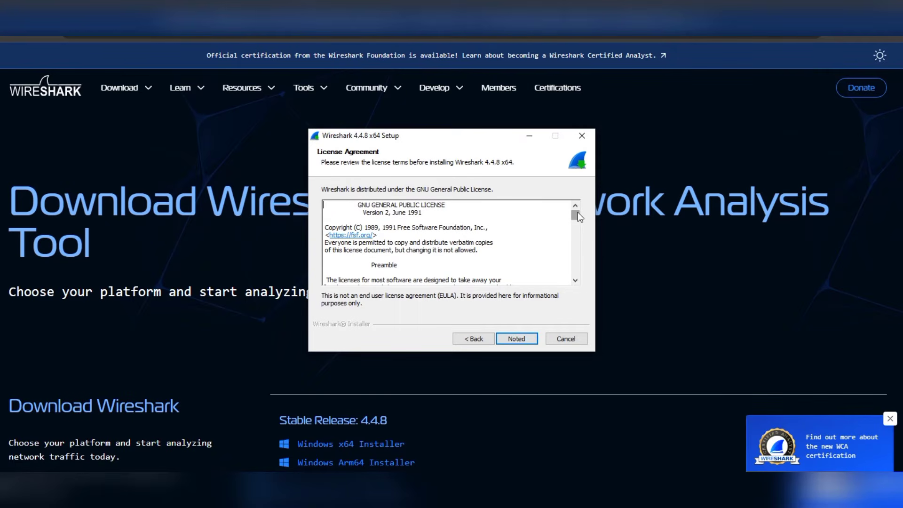
pyautogui.moveTo(578, 212); pyautogui.dragTo(582, 301)
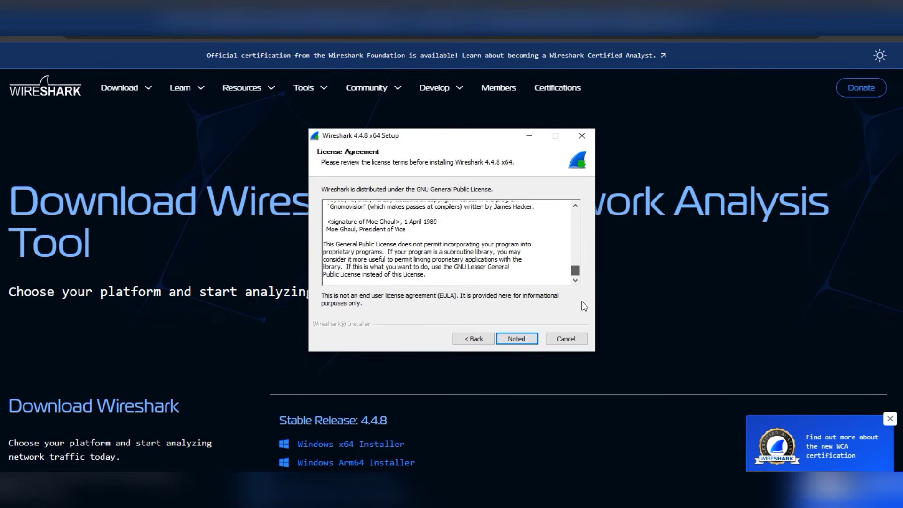
pyautogui.click(517, 336)
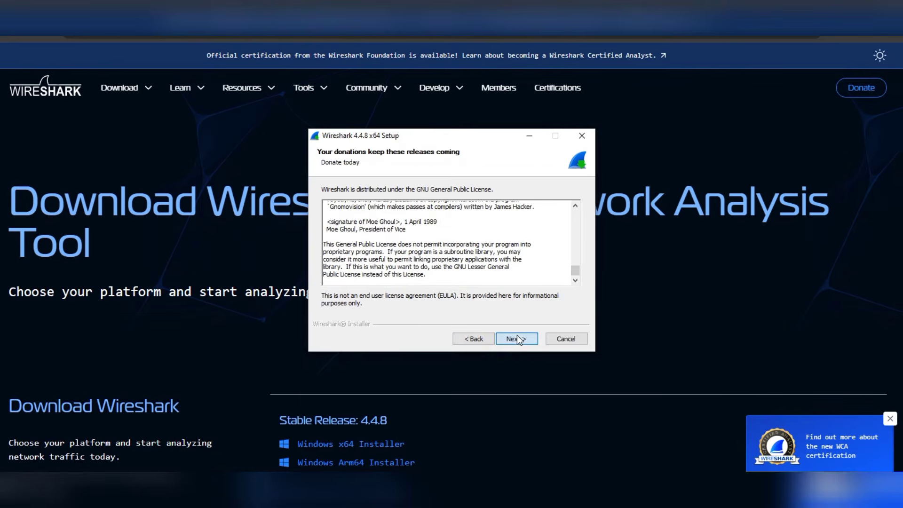
pyautogui.click(517, 339)
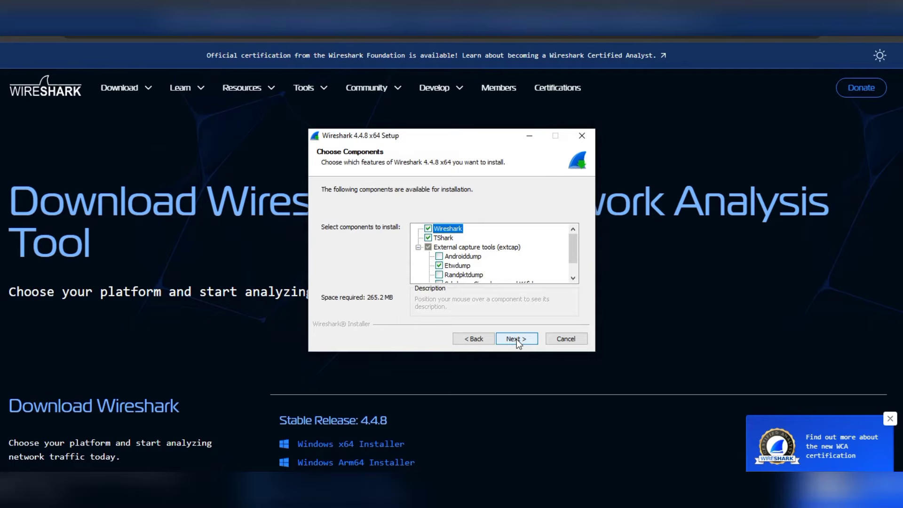
# Step: Keep the default Wireshark components and enable the Wireshark desktop icon as an additional shortcut
pyautogui.click(517, 339)
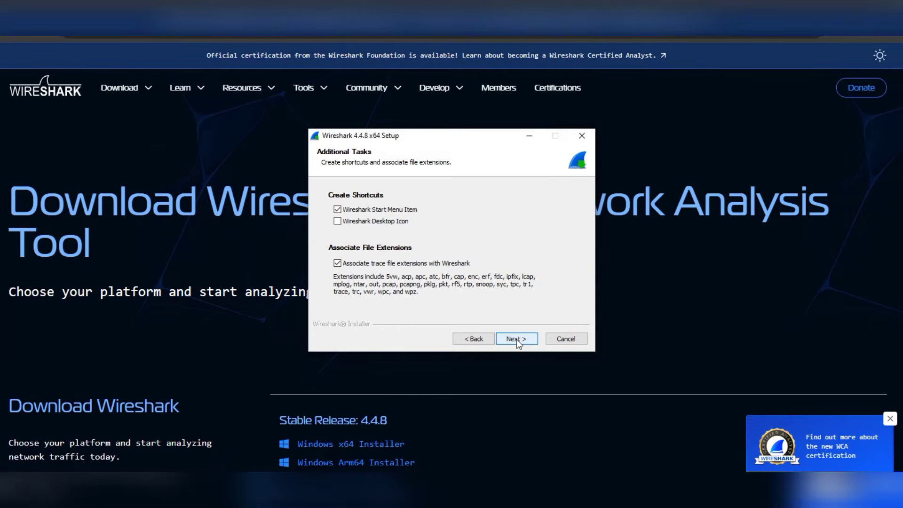
pyautogui.click(338, 221)
pyautogui.click(520, 337)
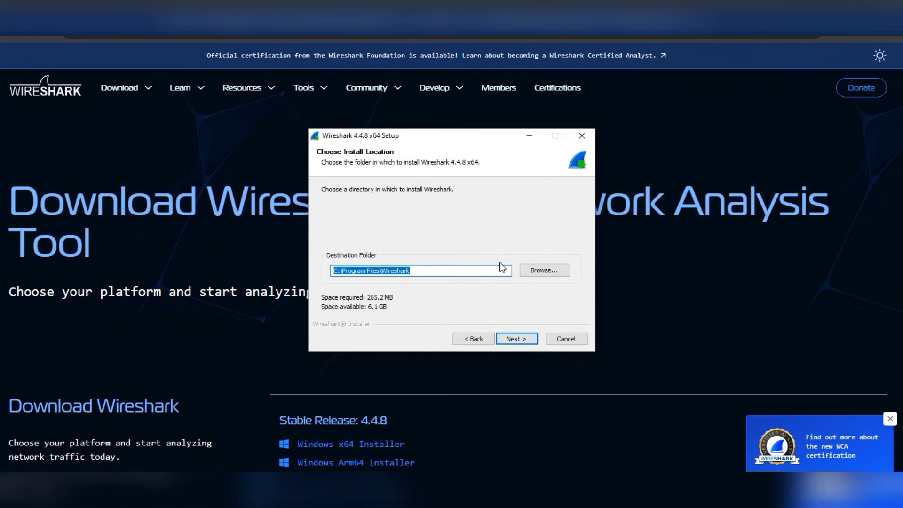
# Step: Set the destination folder to E:\Wireshark on New Volume (E:) and start the installation without USBPcap
pyautogui.click(539, 269)
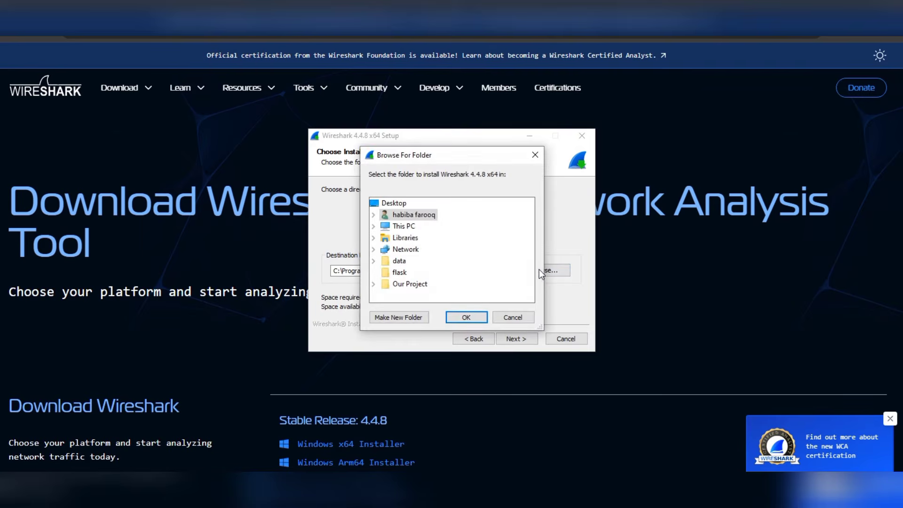
pyautogui.doubleClick(396, 226)
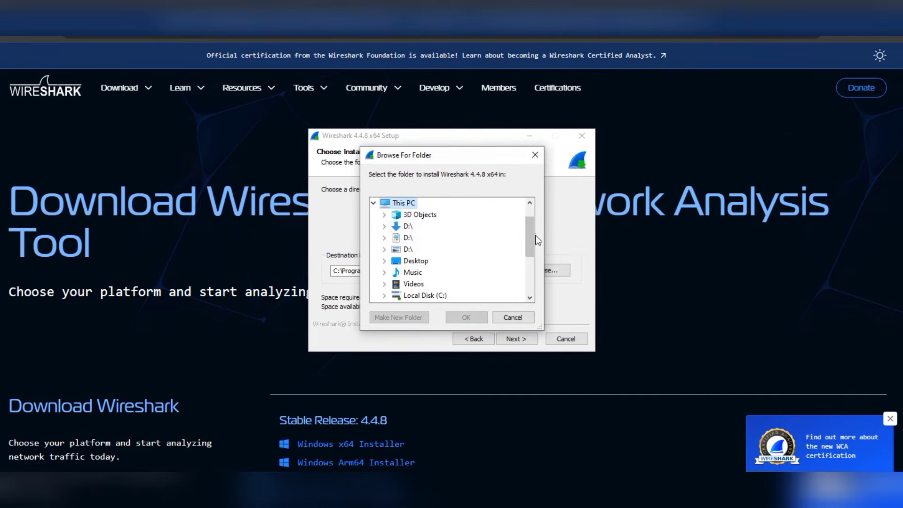
pyautogui.moveTo(532, 234); pyautogui.dragTo(535, 282)
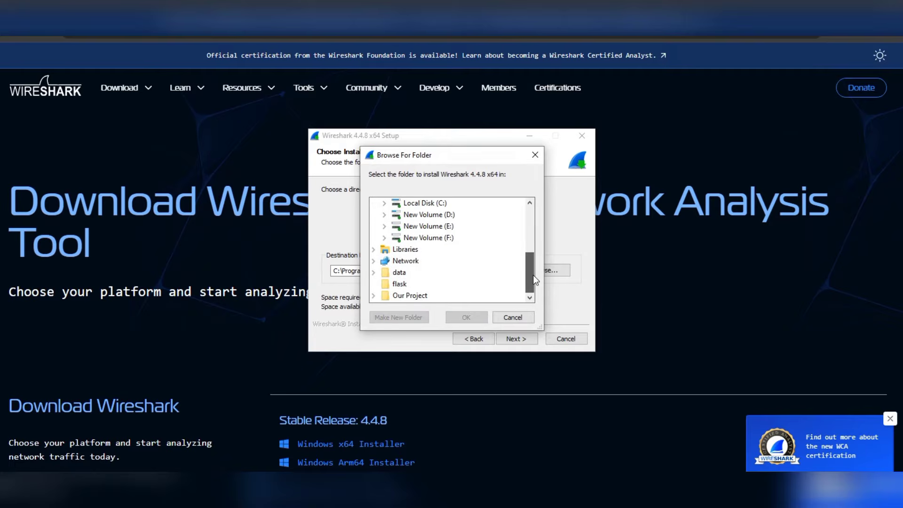
pyautogui.doubleClick(425, 226)
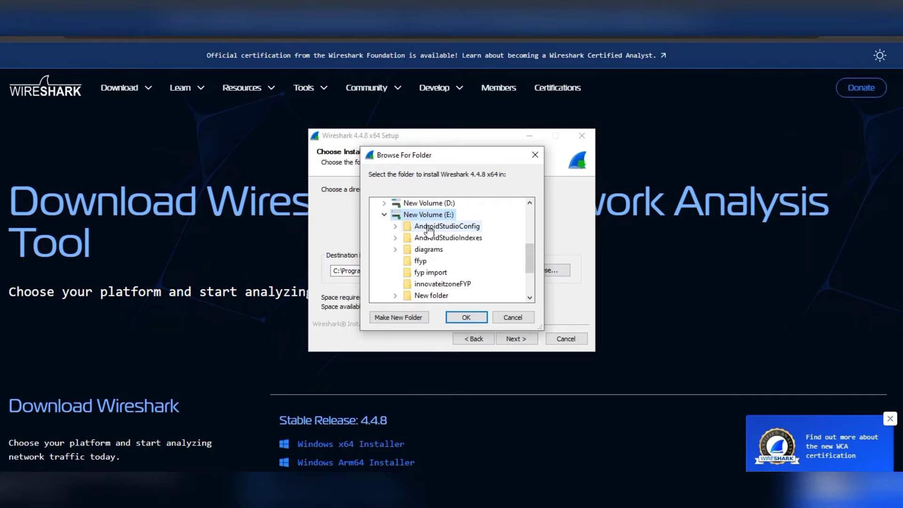
pyautogui.click(462, 322)
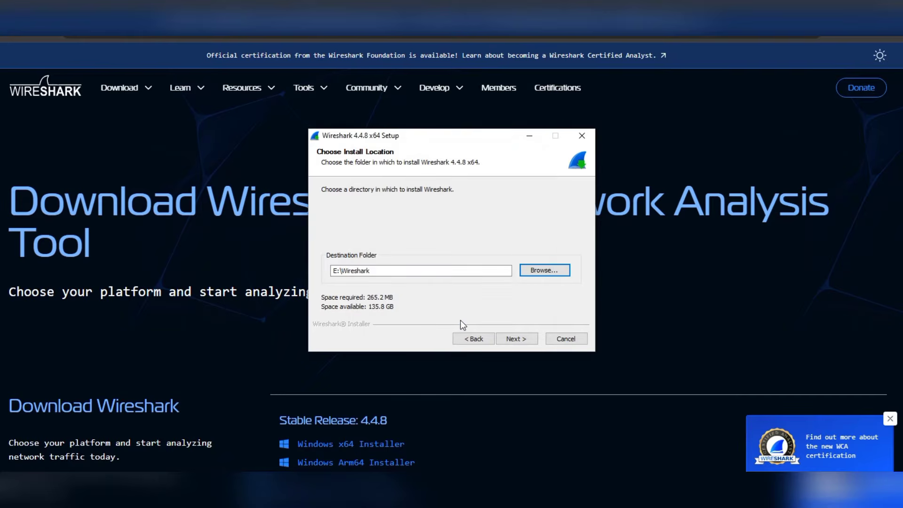
pyautogui.click(517, 342)
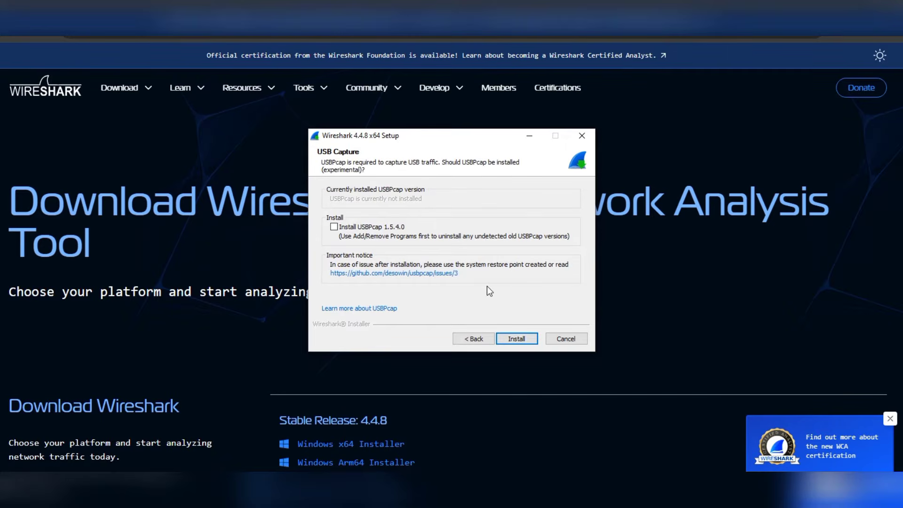
pyautogui.click(511, 340)
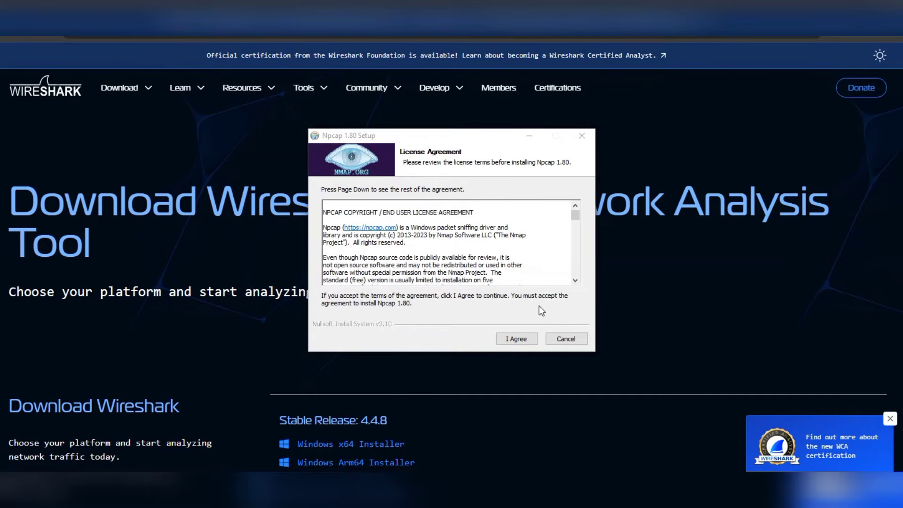
# Step: Accept the Npcap 1.80 license and install Npcap with all optional settings unchecked, showing the installation details
pyautogui.click(518, 339)
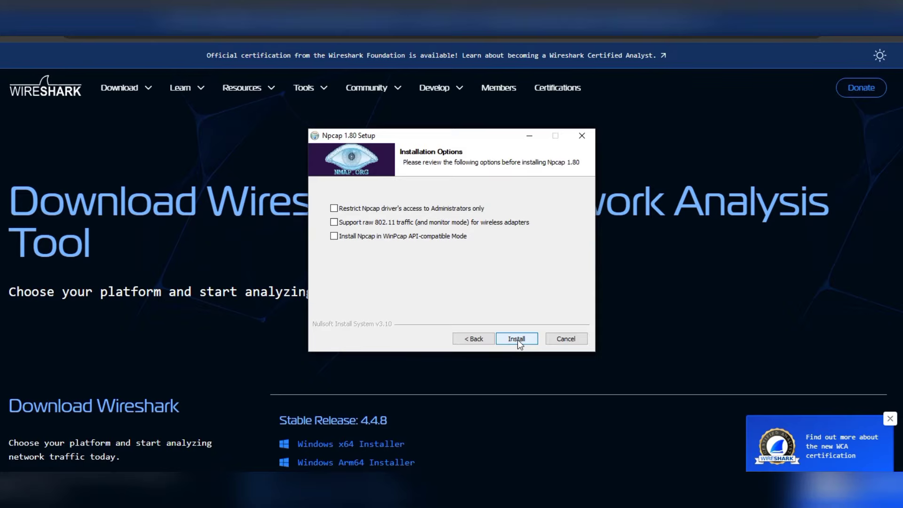
pyautogui.click(518, 340)
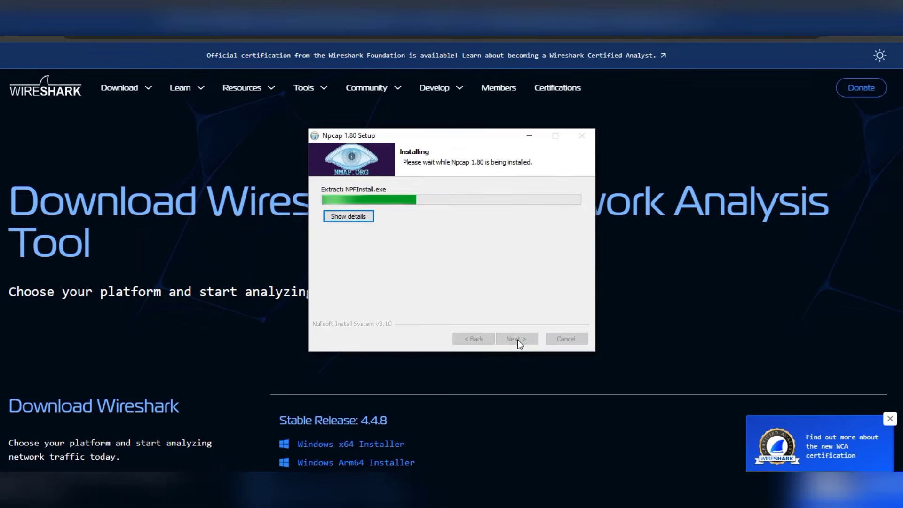
pyautogui.click(341, 217)
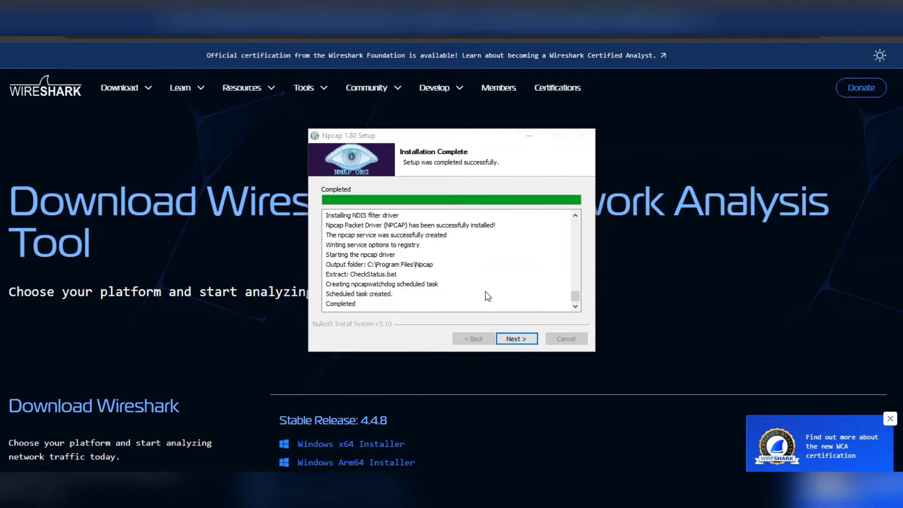
pyautogui.click(516, 338)
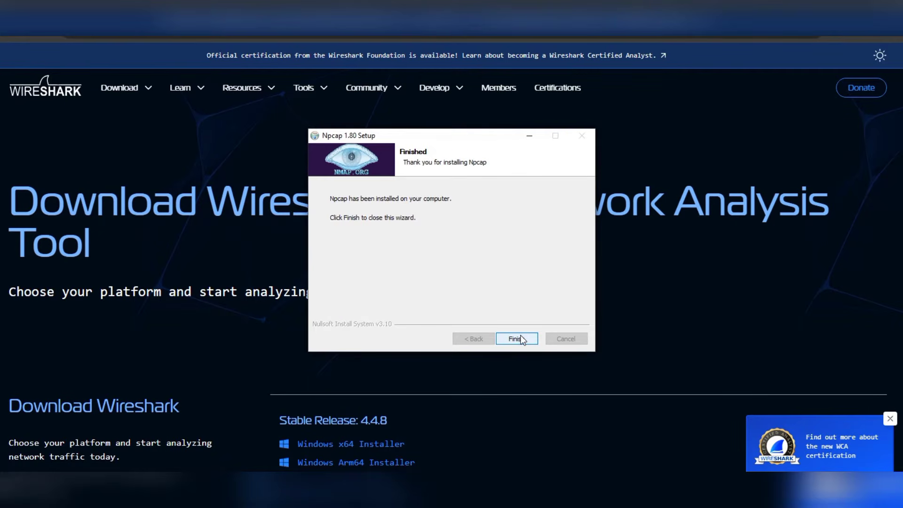
pyautogui.click(517, 339)
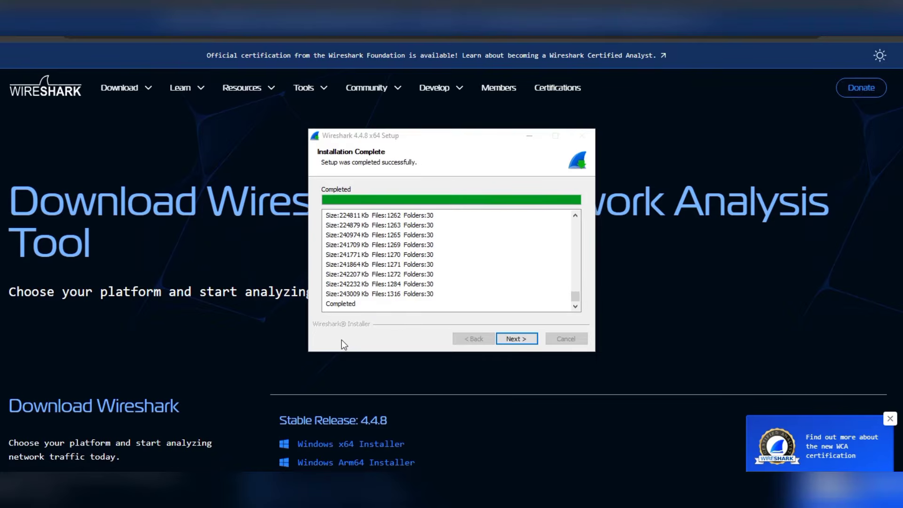
# Step: Complete the Wireshark 4.4.8 setup and close the wizard
pyautogui.click(508, 339)
pyautogui.click(509, 340)
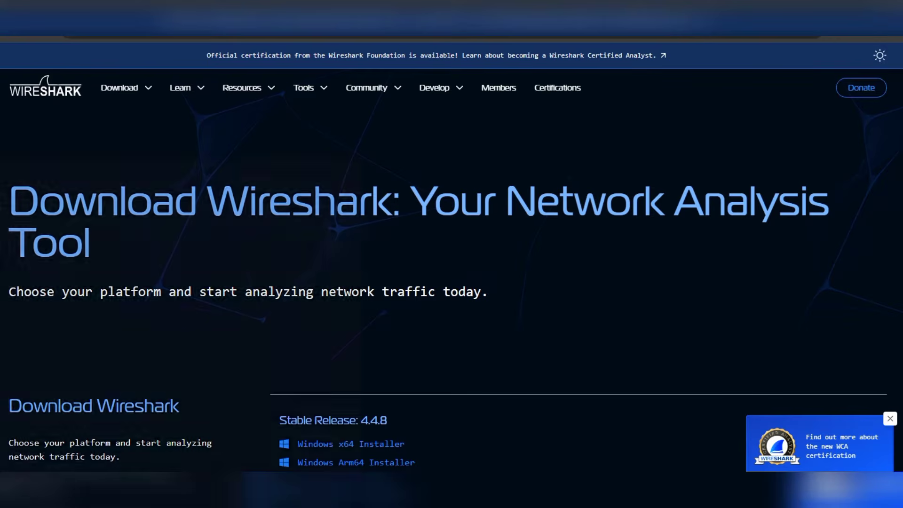
# Step: Open Wireshark, start a live packet capture on the WiFi 2 interface, and move the capture window clear of the screen edge
pyautogui.press('super')
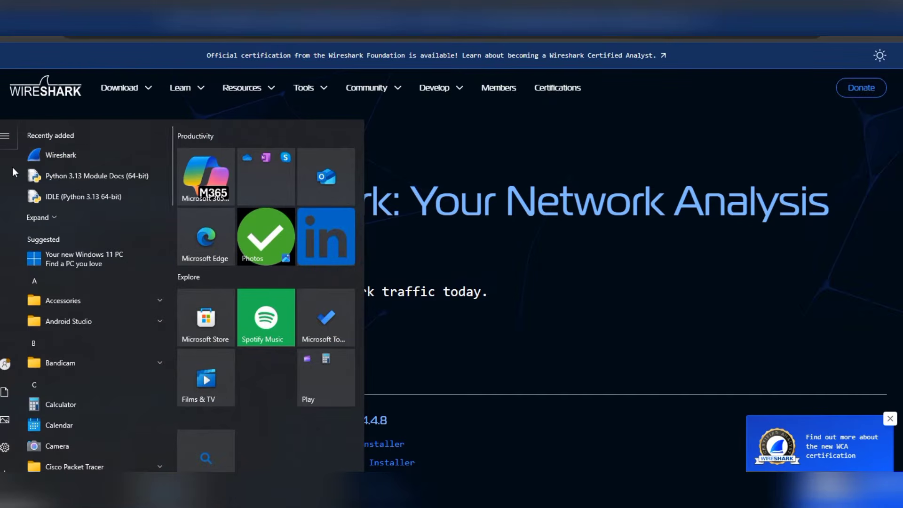
pyautogui.click(54, 152)
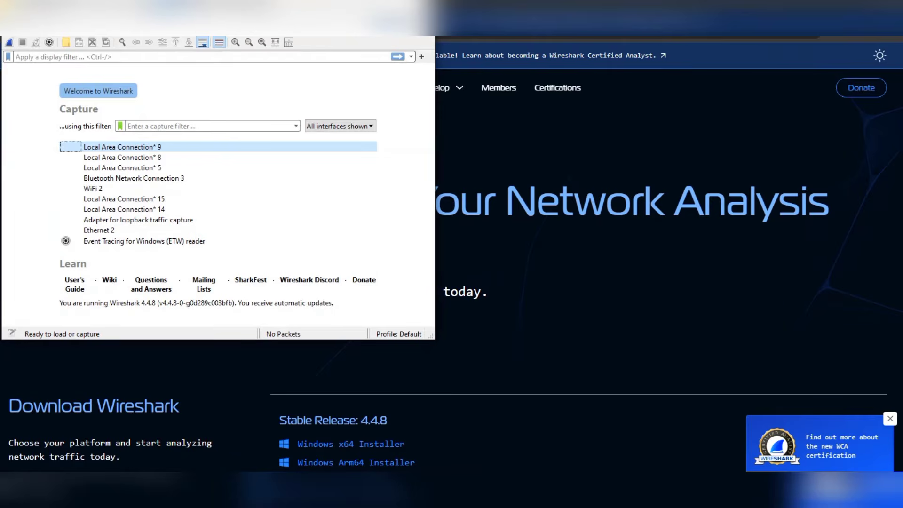
pyautogui.press('super+Up')
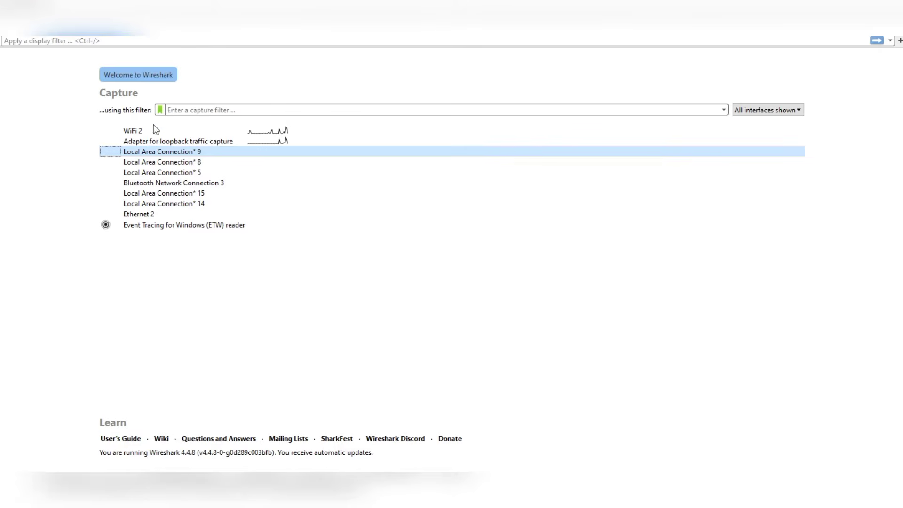
pyautogui.click(141, 130)
pyautogui.doubleClick(142, 131)
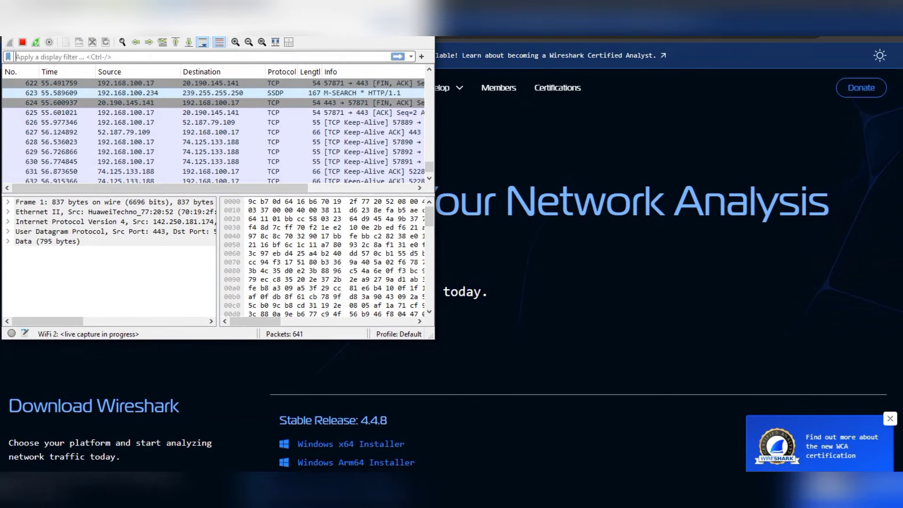
pyautogui.moveTo(340, 14); pyautogui.dragTo(489, 88)
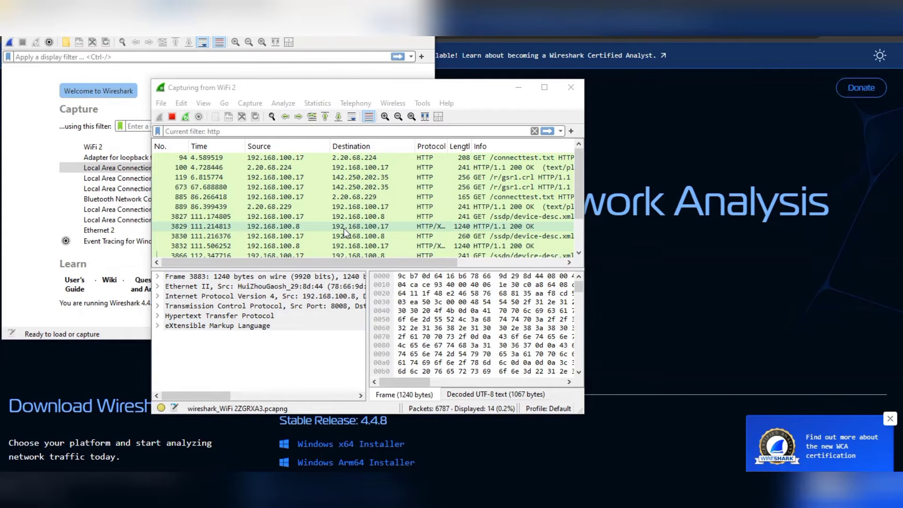
# Step: Search Google for w3schools in a new Chrome tab and open the W3Schools Online Web Tutorials site
pyautogui.click(517, 83)
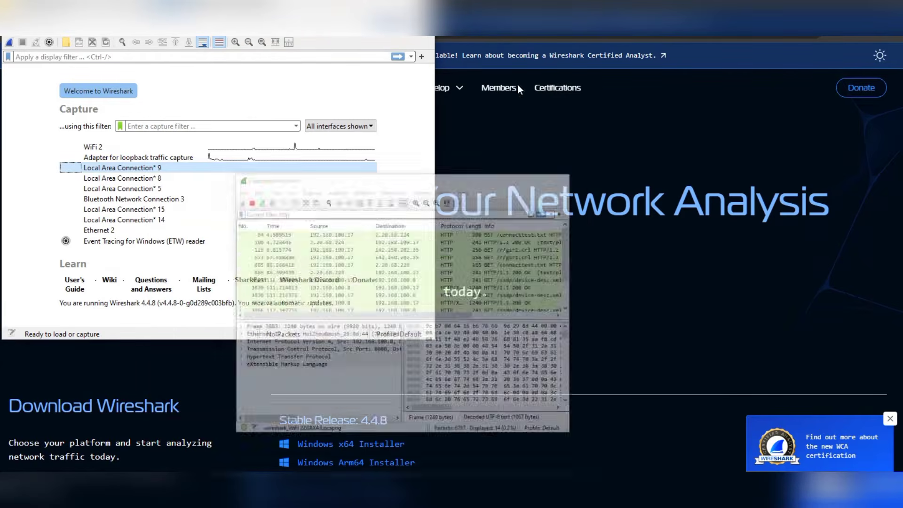
pyautogui.click(380, 19)
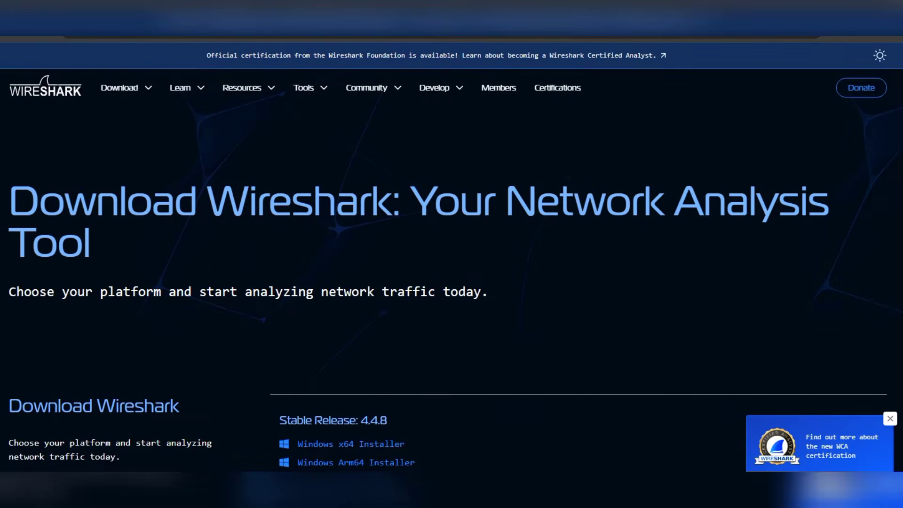
pyautogui.hotkey('ctrl', 't')
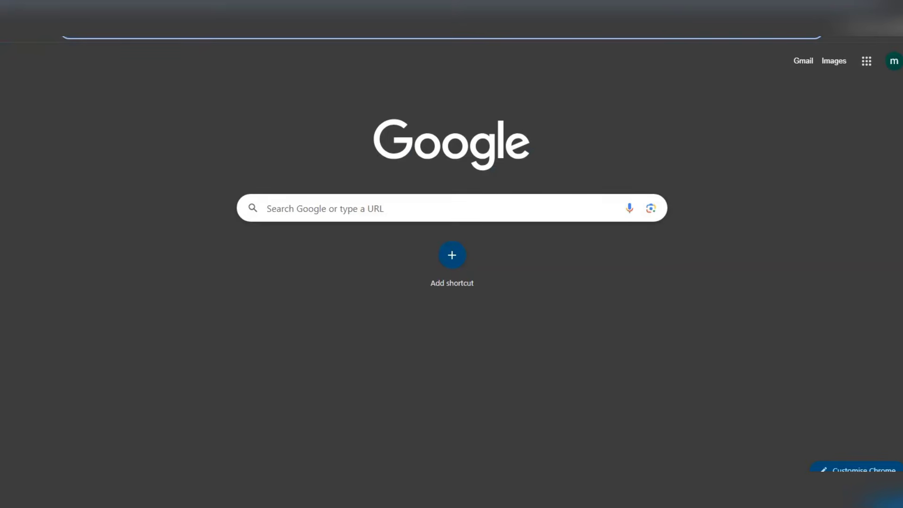
pyautogui.click(364, 211)
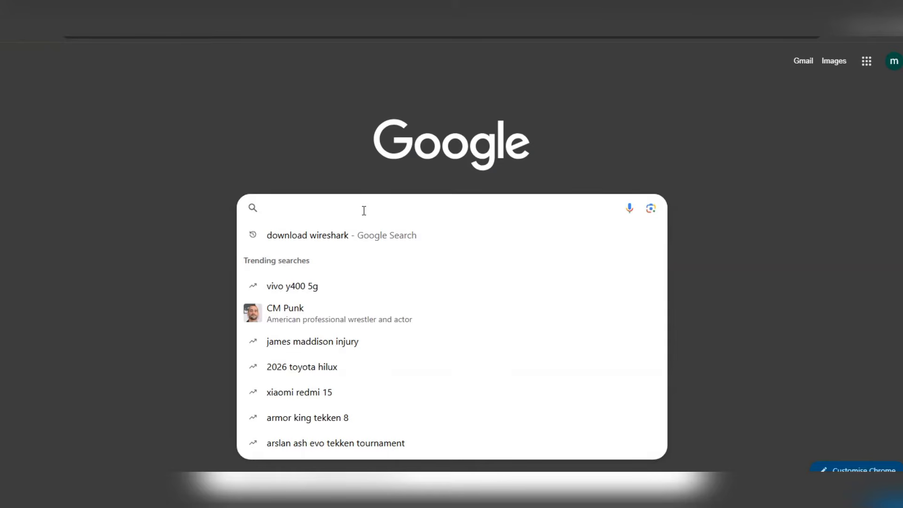
pyautogui.write('w3')
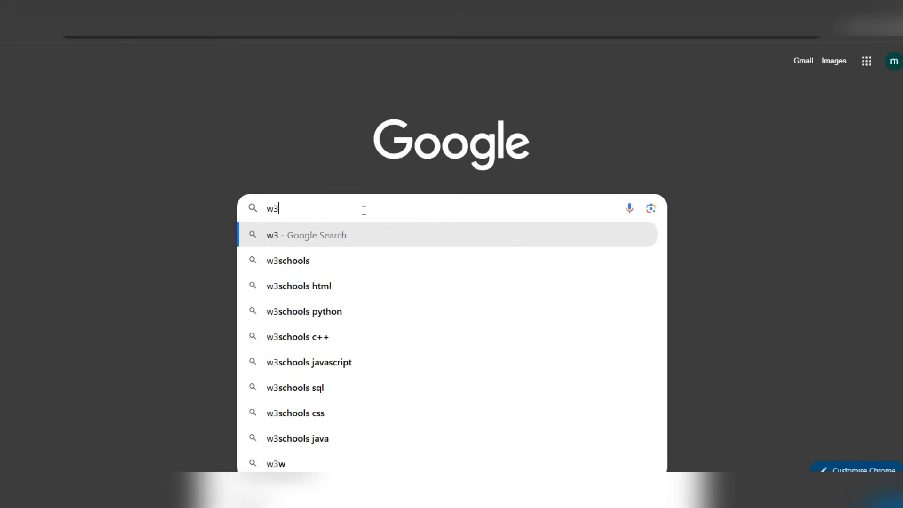
pyautogui.press('Down')
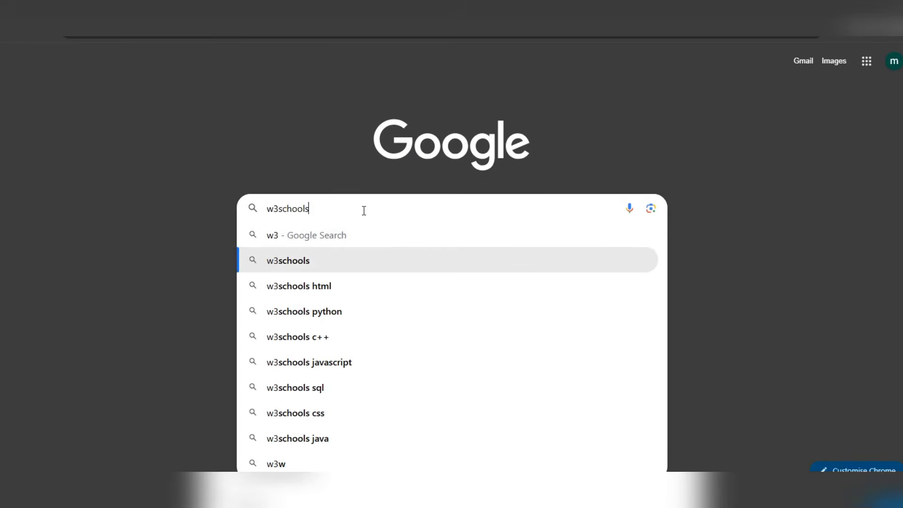
pyautogui.press('Return')
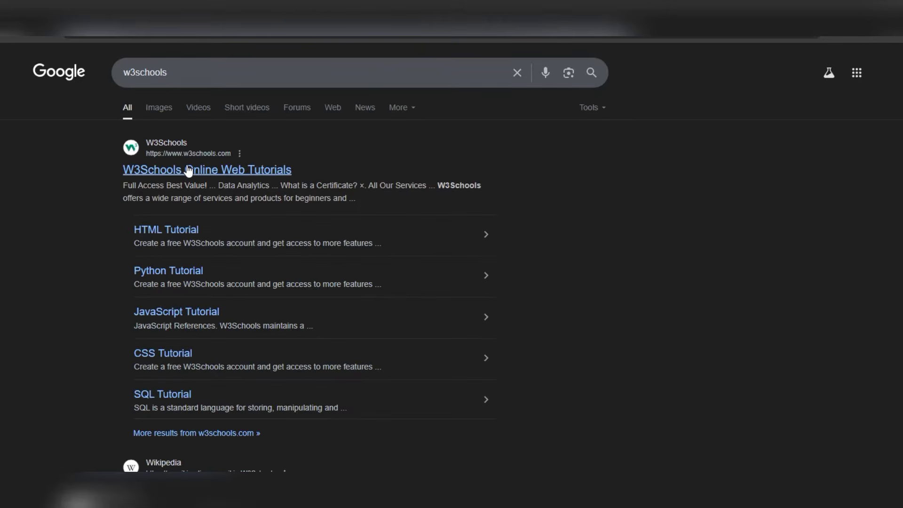
pyautogui.click(189, 169)
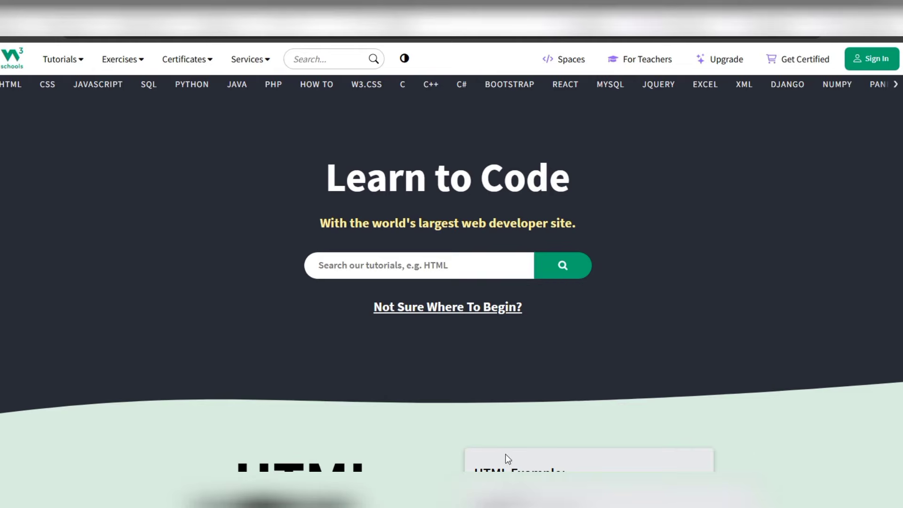
# Step: Switch back to the Wireshark capture, filter the packets with tls, and look through the filtered packet list
pyautogui.moveTo(513, 499)
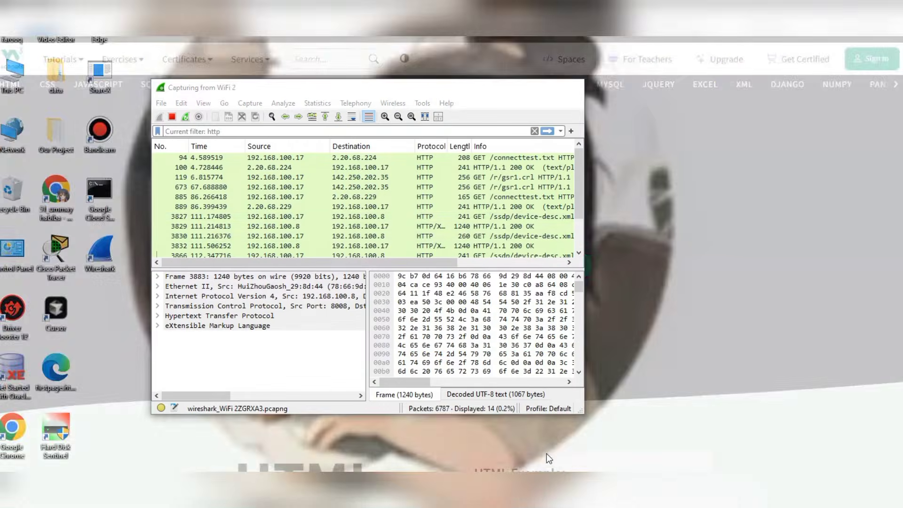
pyautogui.click(547, 454)
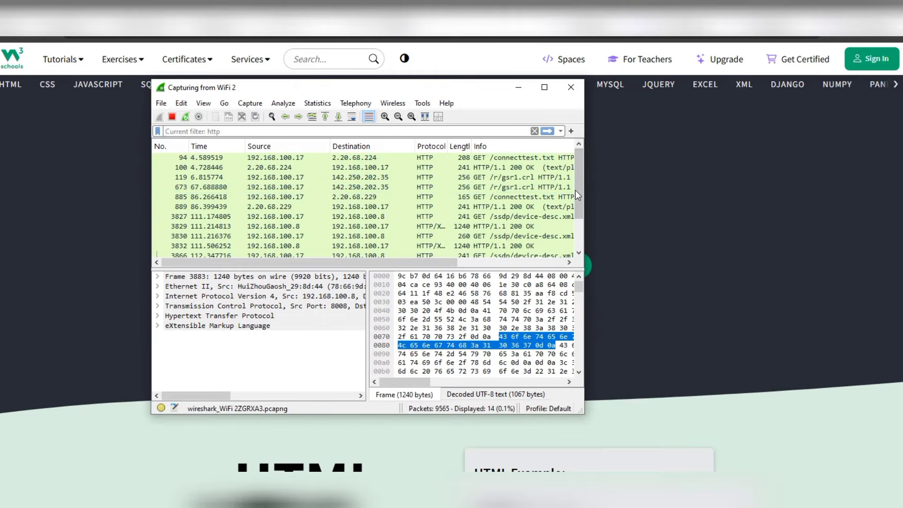
pyautogui.moveTo(576, 191); pyautogui.dragTo(576, 161)
pyautogui.write('t')
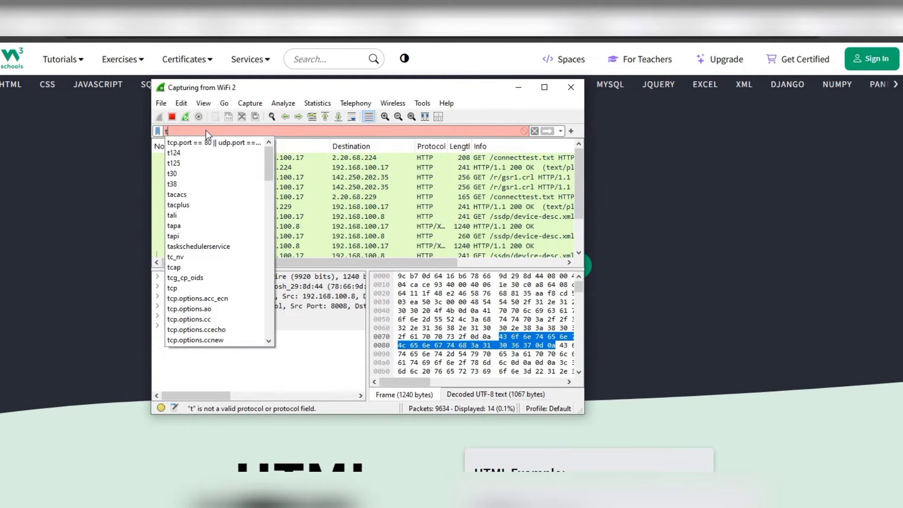
pyautogui.write('ls')
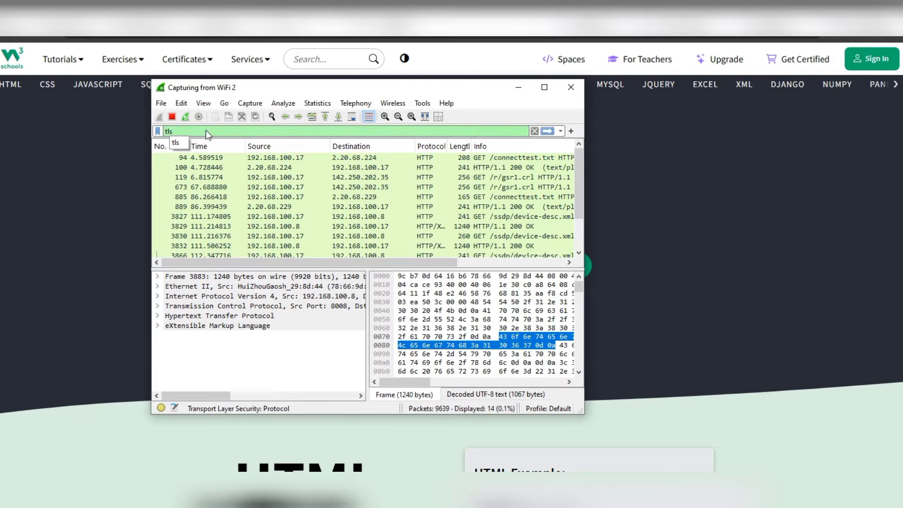
pyautogui.press('Return')
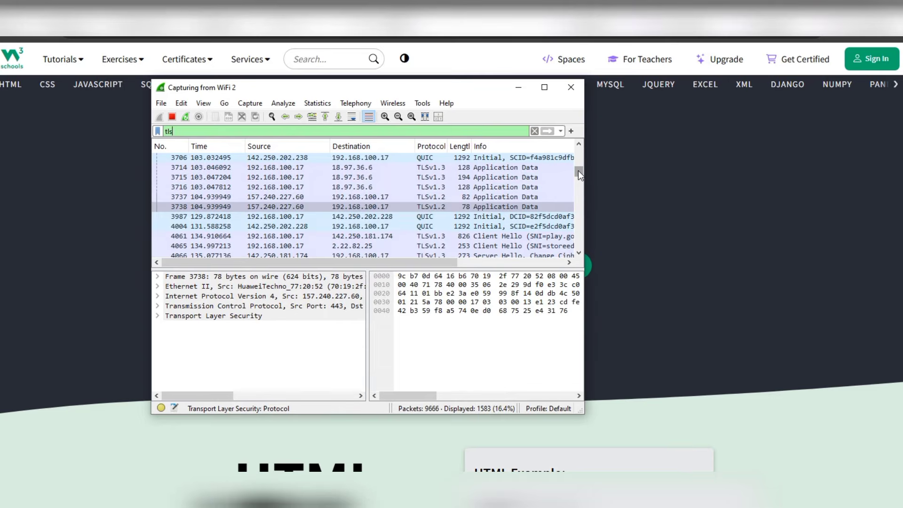
pyautogui.moveTo(578, 170); pyautogui.dragTo(570, 251)
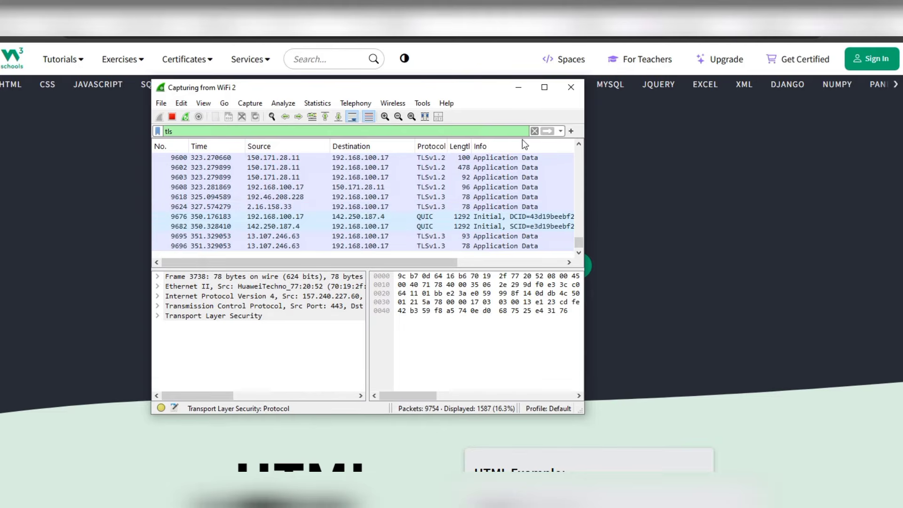
pyautogui.moveTo(580, 245); pyautogui.dragTo(591, 161)
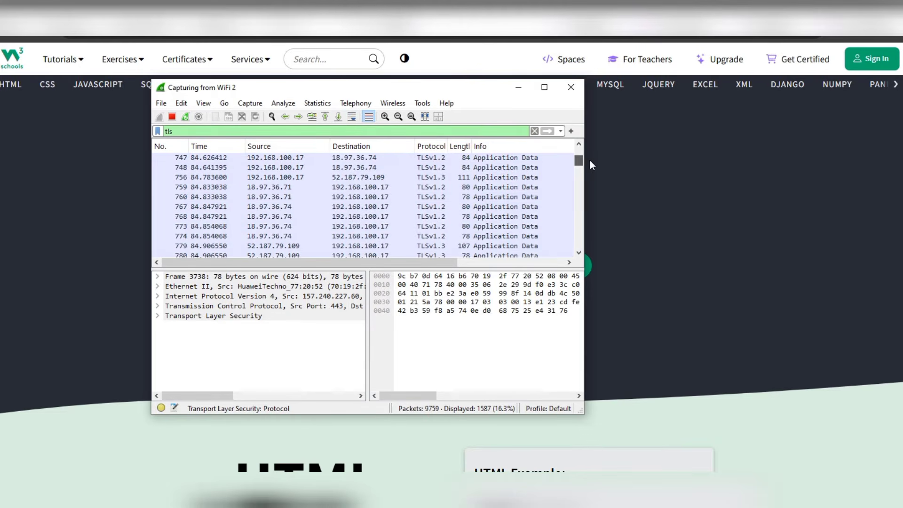
# Step: Clear the tls display filter and stop the WiFi 2 capture
pyautogui.click(534, 132)
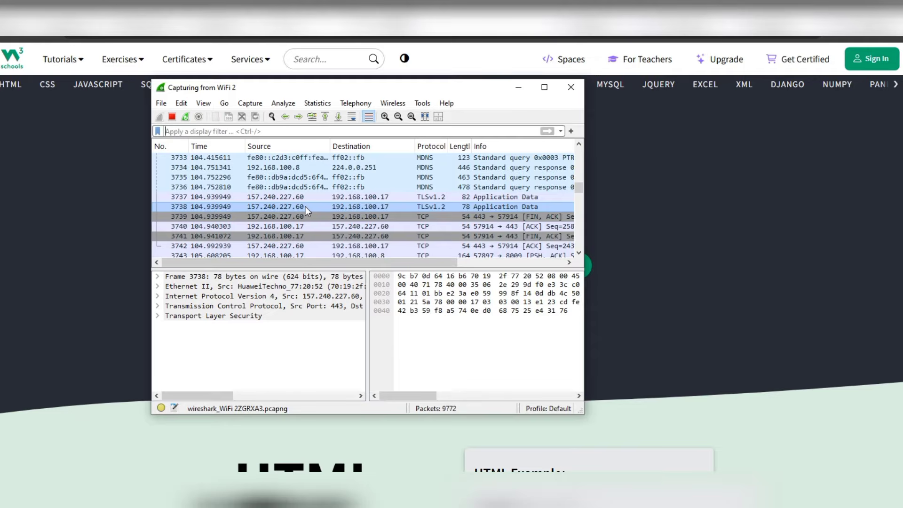
pyautogui.click(173, 118)
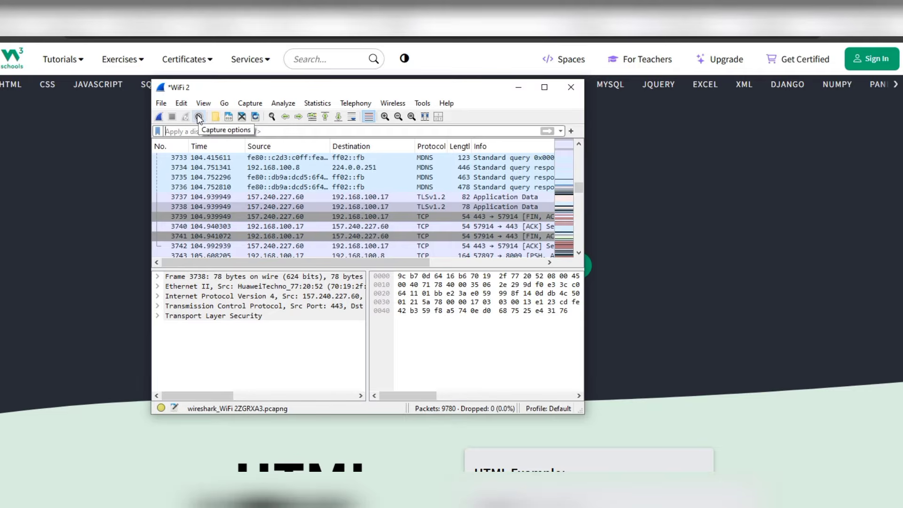
pyautogui.click(159, 118)
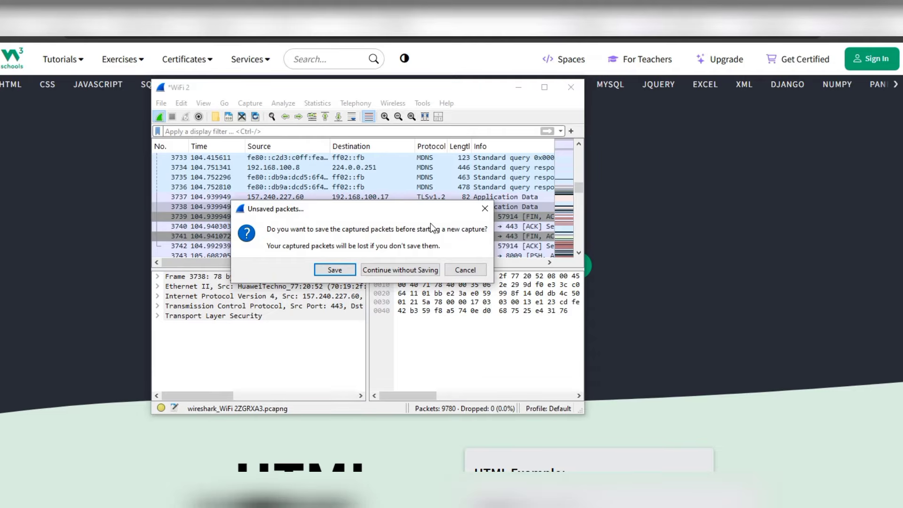
pyautogui.click(338, 270)
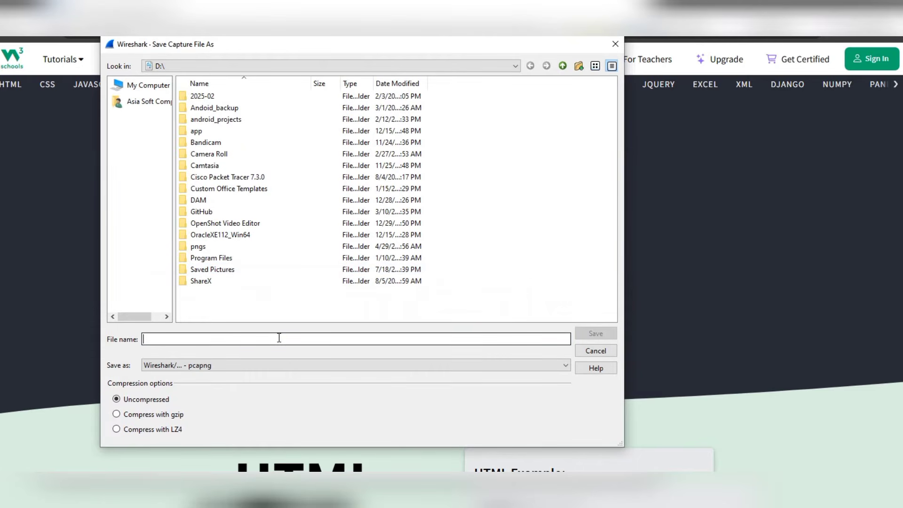
pyautogui.click(621, 45)
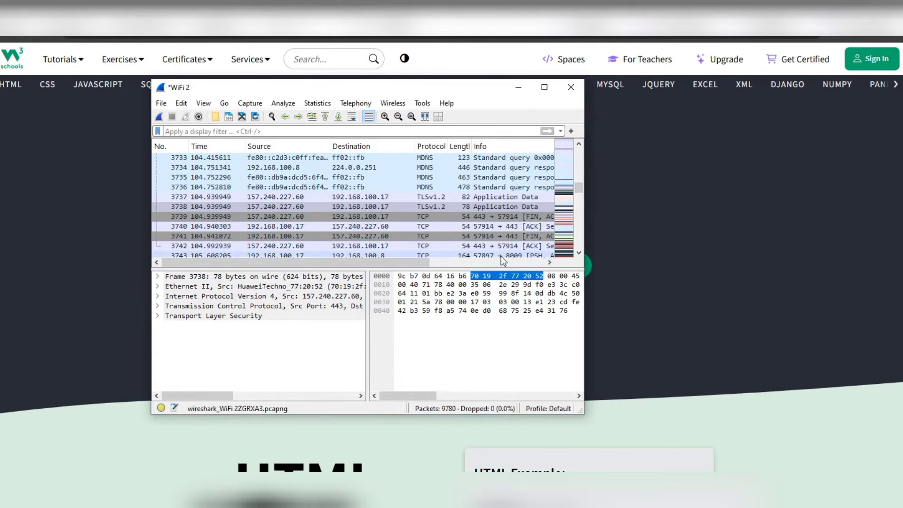
# Step: Review the packets' Info details and start a new WiFi 2 capture without saving the captured packets
pyautogui.moveTo(395, 260); pyautogui.dragTo(565, 261)
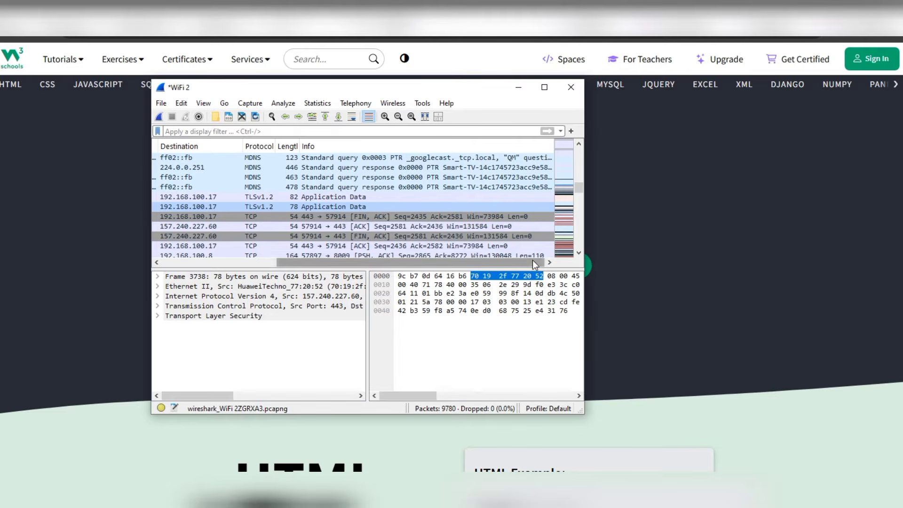
pyautogui.moveTo(533, 262); pyautogui.dragTo(413, 277)
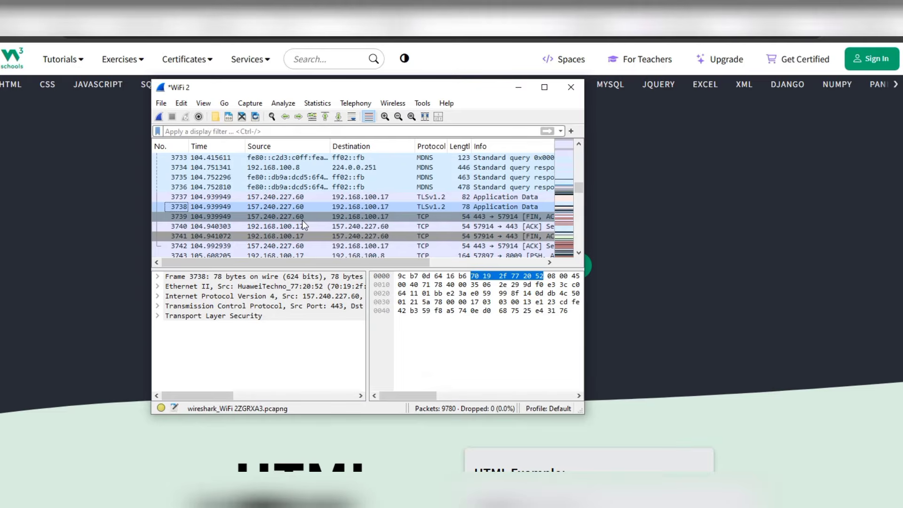
pyautogui.click(163, 117)
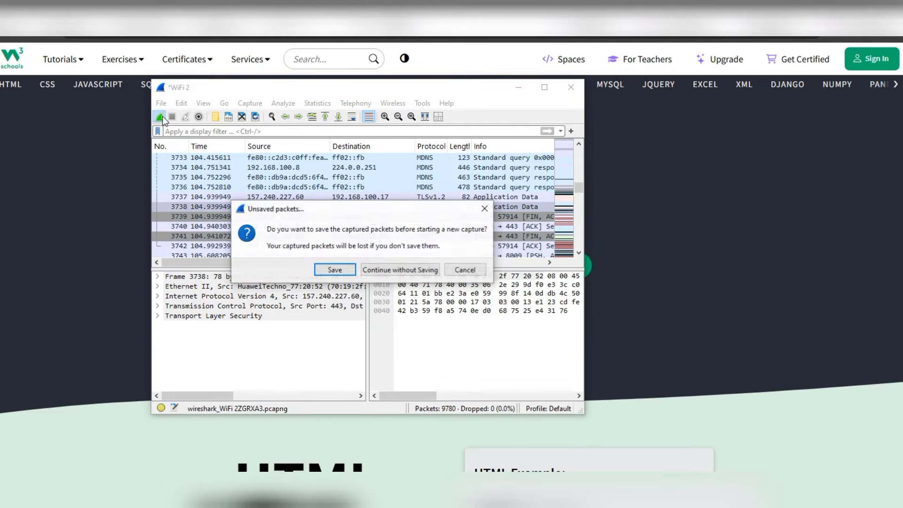
pyautogui.click(403, 269)
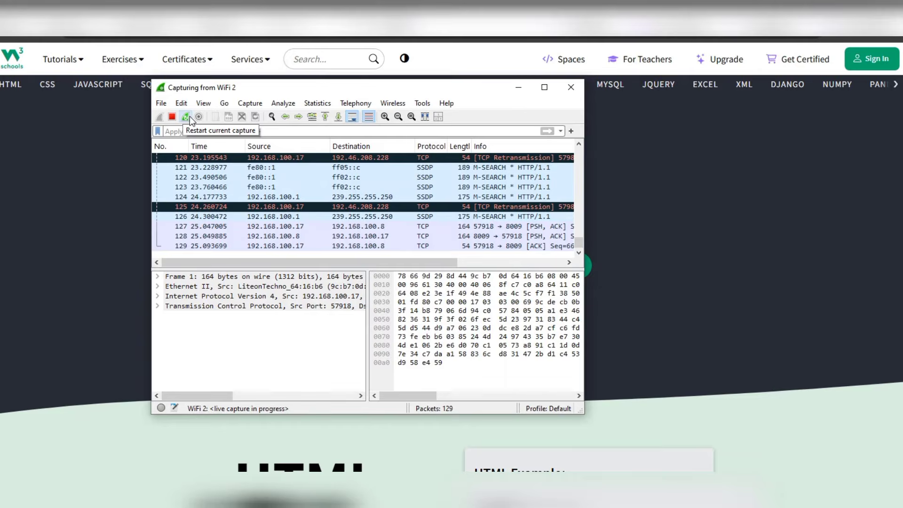
# Step: Restart the current WiFi 2 capture without saving its packets and select the first captured packet
pyautogui.click(190, 116)
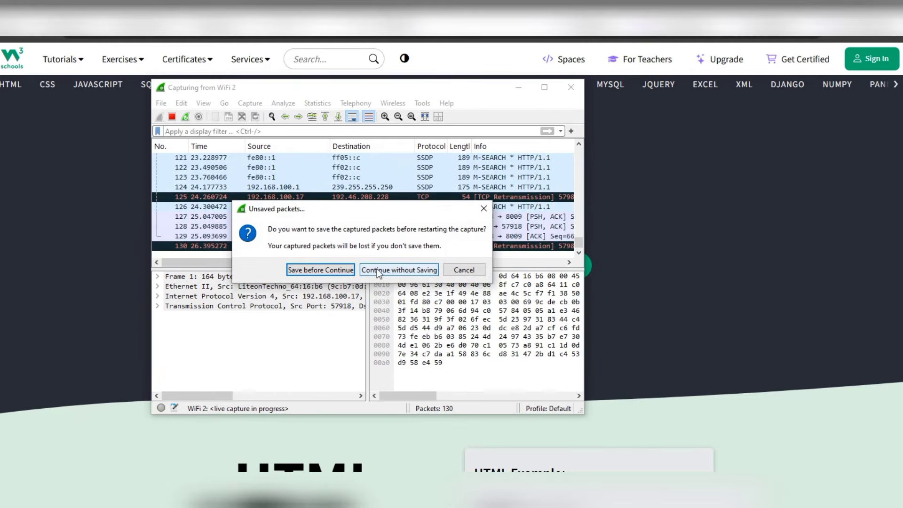
pyautogui.click(399, 270)
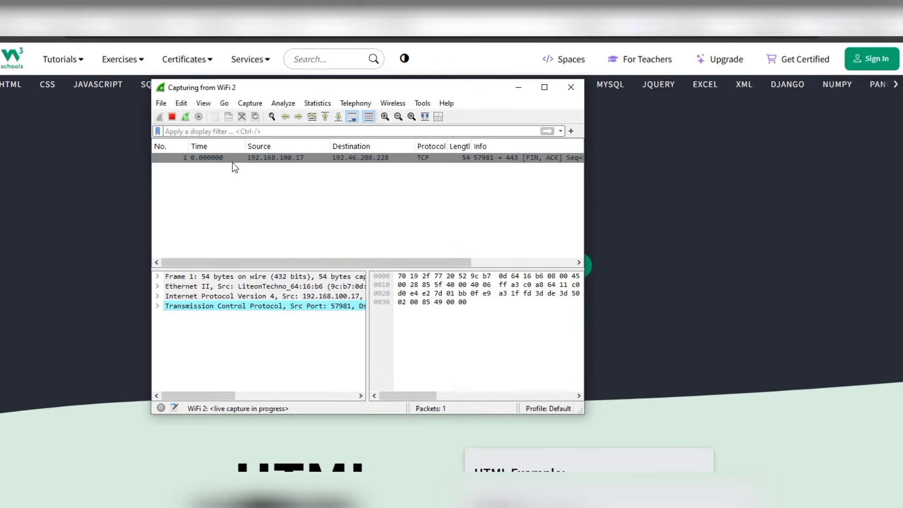
pyautogui.click(276, 158)
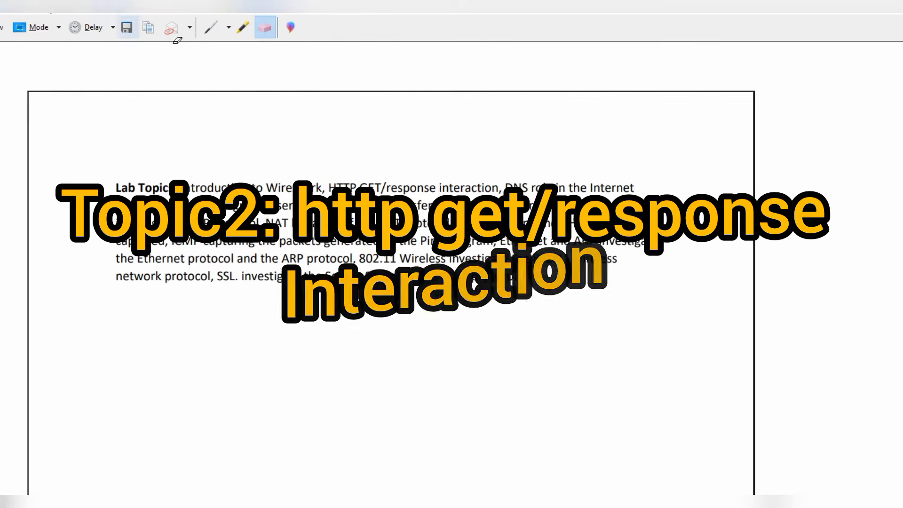
# Step: In the Lab Topics snip, underline "Introduction to Wireshark" with the pen and draw a box around "HTTP GET/response interaction"
pyautogui.click(212, 28)
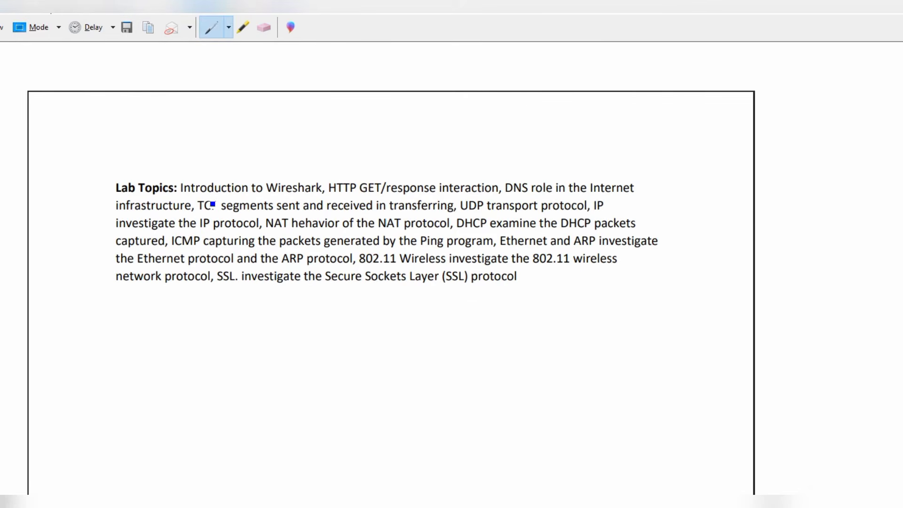
pyautogui.moveTo(194, 193); pyautogui.dragTo(332, 205)
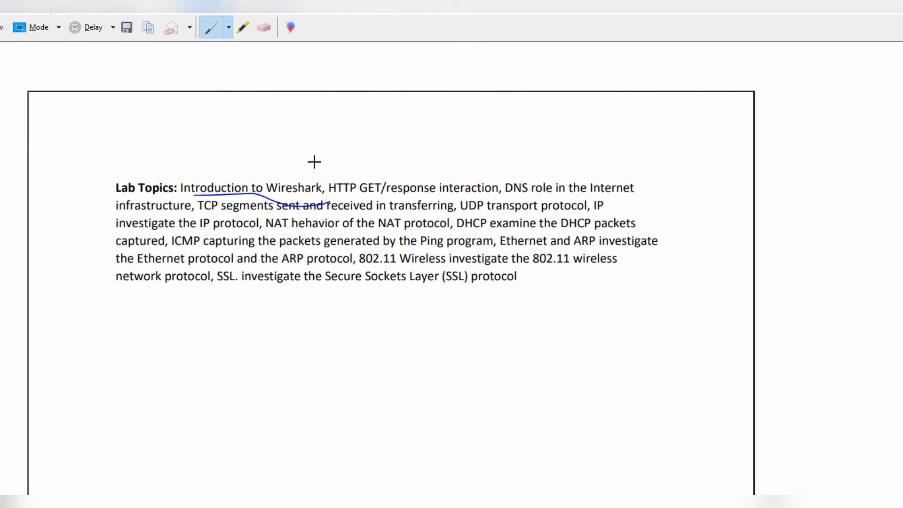
pyautogui.moveTo(314, 162); pyautogui.dragTo(504, 198)
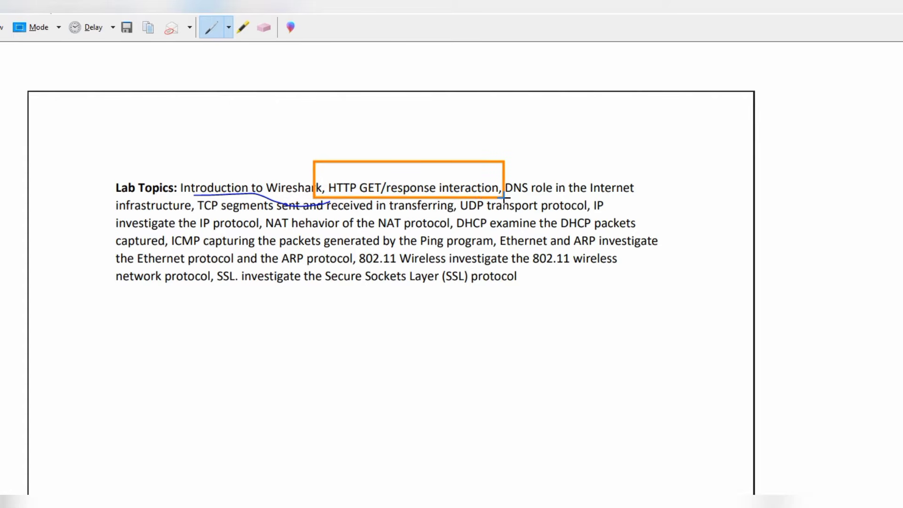
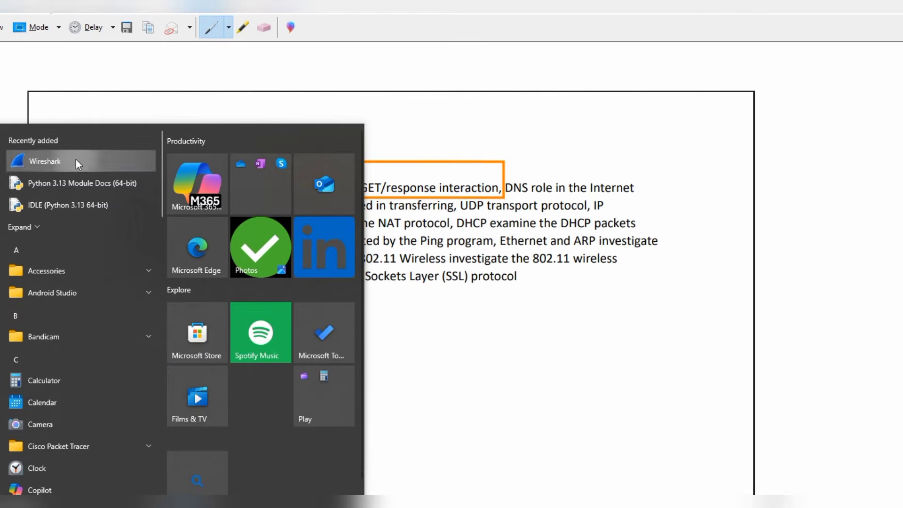
# Step: Launch another Wireshark window and erase the orange box annotations from the screen
pyautogui.click(75, 160)
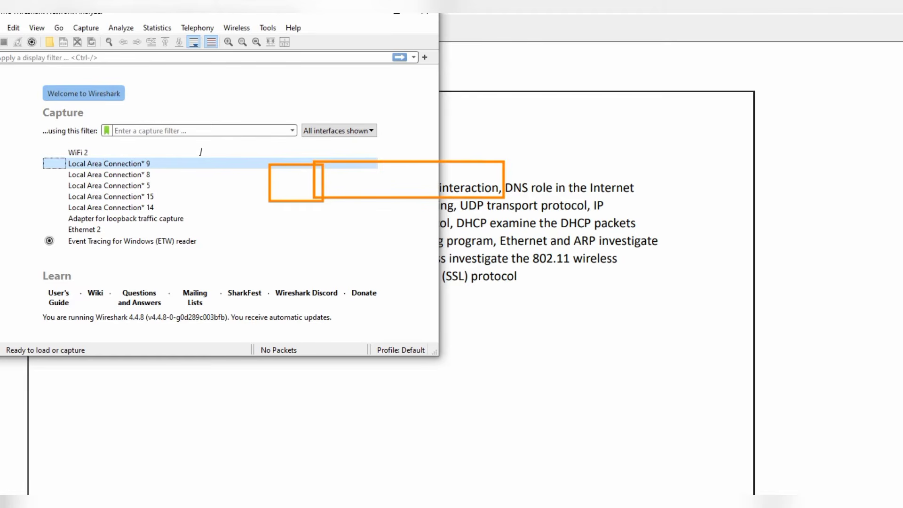
pyautogui.moveTo(323, 19); pyautogui.dragTo(487, 88)
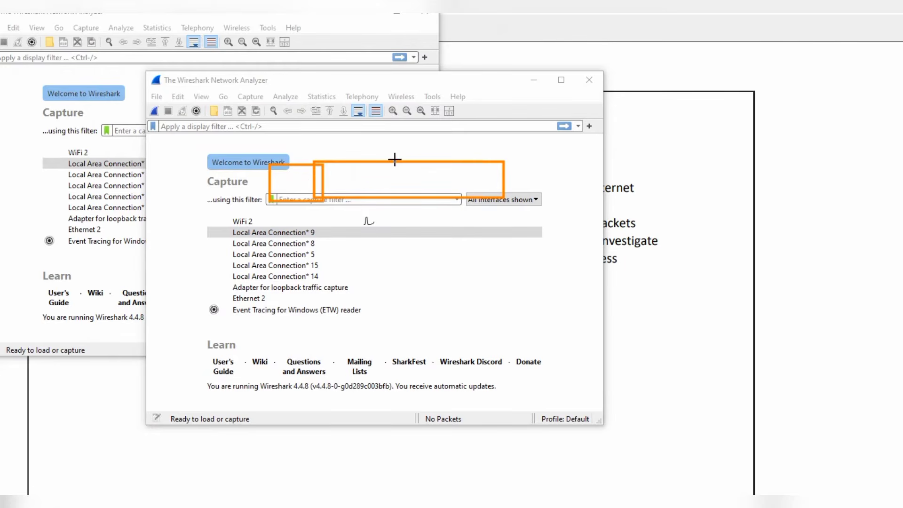
pyautogui.moveTo(394, 160)
pyautogui.mouseDown()
pyautogui.moveTo(427, 216)
pyautogui.moveTo(491, 202)
pyautogui.moveTo(563, 234)
pyautogui.mouseUp()
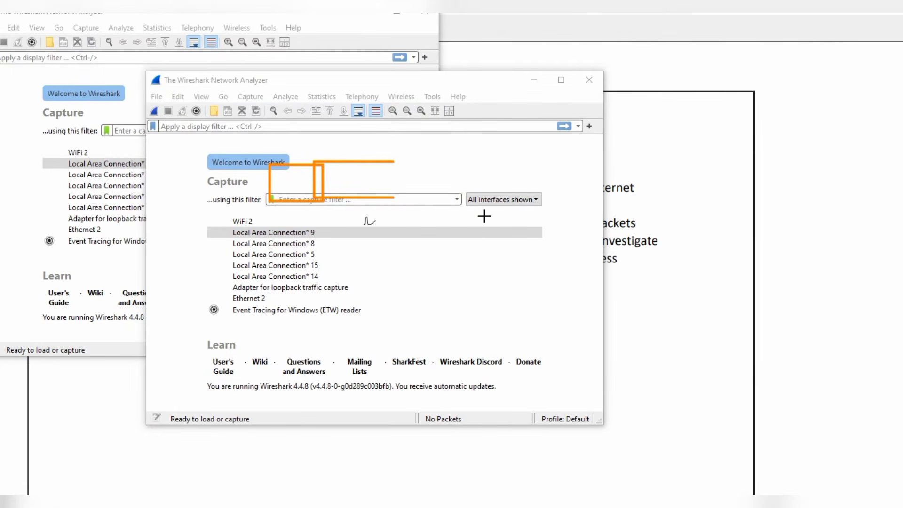
pyautogui.moveTo(242, 136); pyautogui.dragTo(427, 232)
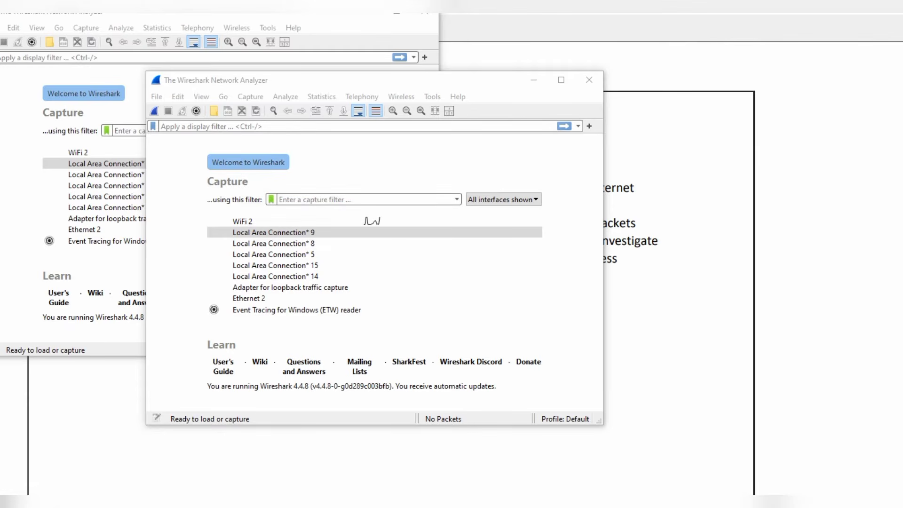
# Step: Start a live capture on the WiFi 2 interface and apply the display filter http
pyautogui.doubleClick(242, 221)
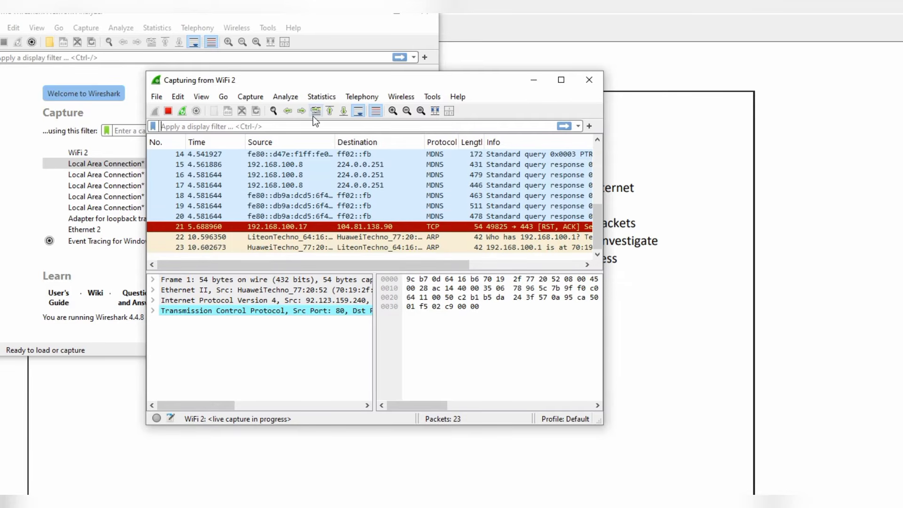
pyautogui.write('http')
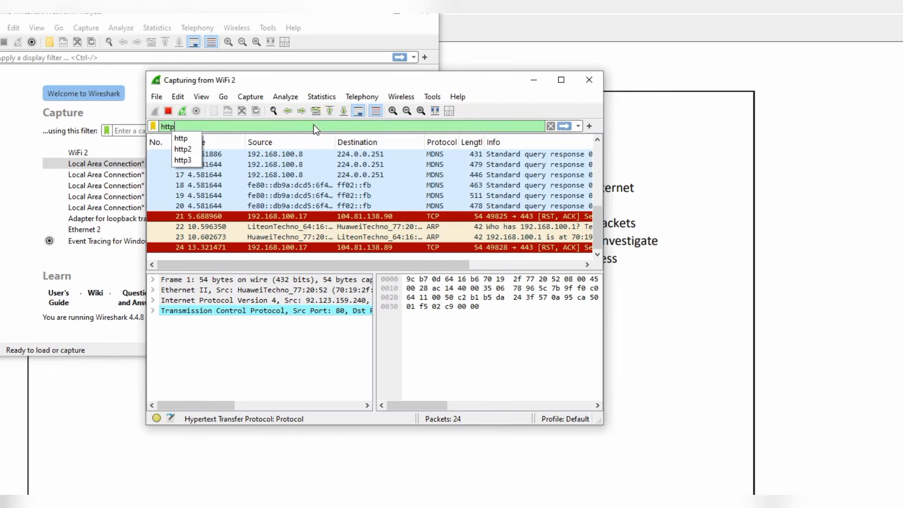
pyautogui.press('Return')
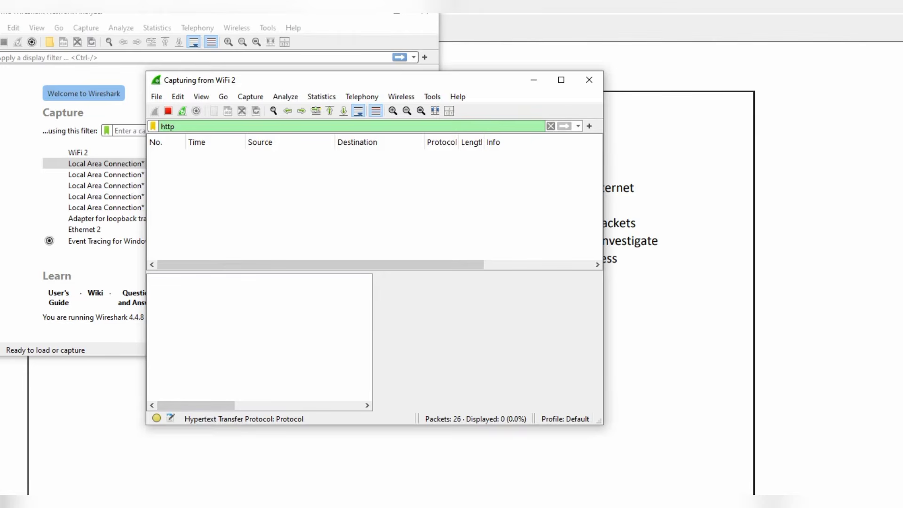
# Step: Switch to Google Chrome with the Work profile and check the http-filtered Wireshark capture before returning to the browser
pyautogui.hotkey('alt', 'Tab')
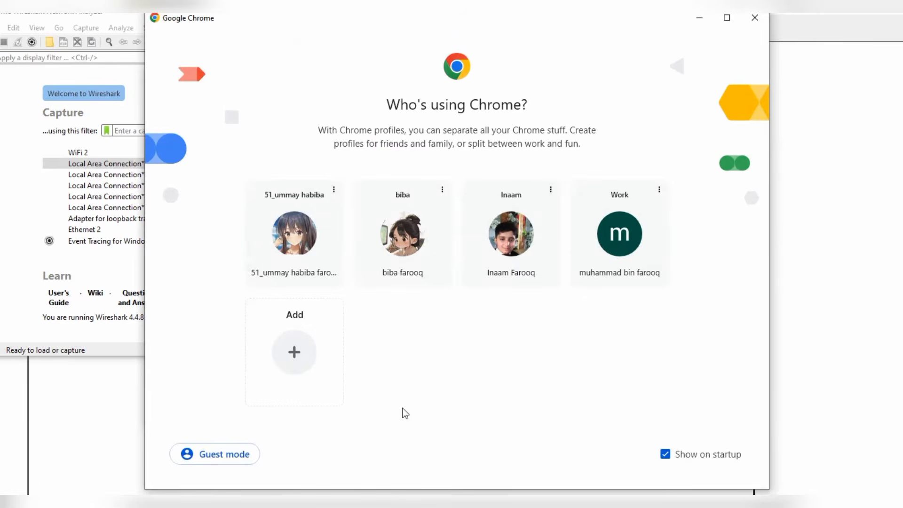
pyautogui.click(615, 247)
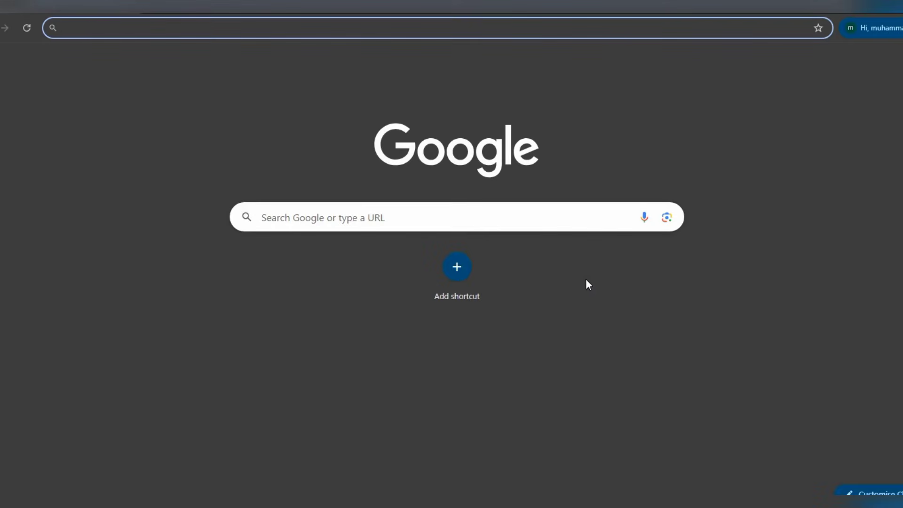
pyautogui.moveTo(492, 501)
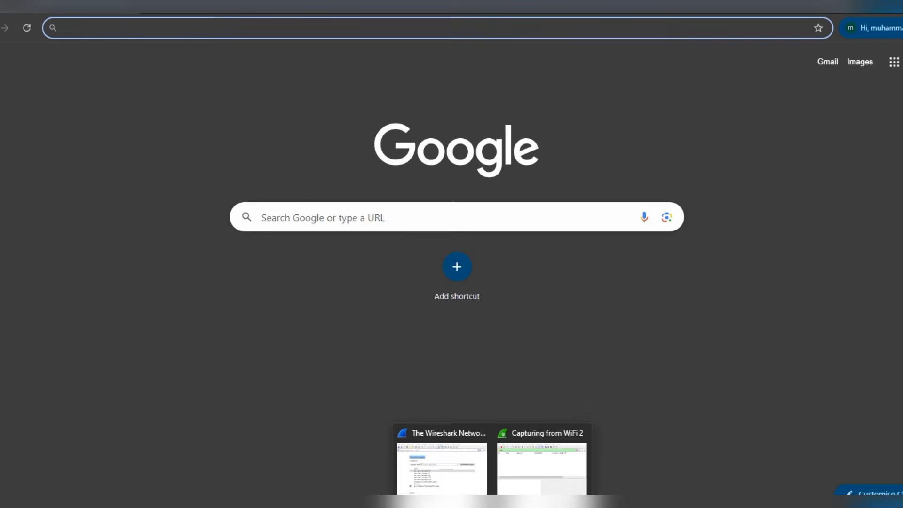
pyautogui.click(534, 460)
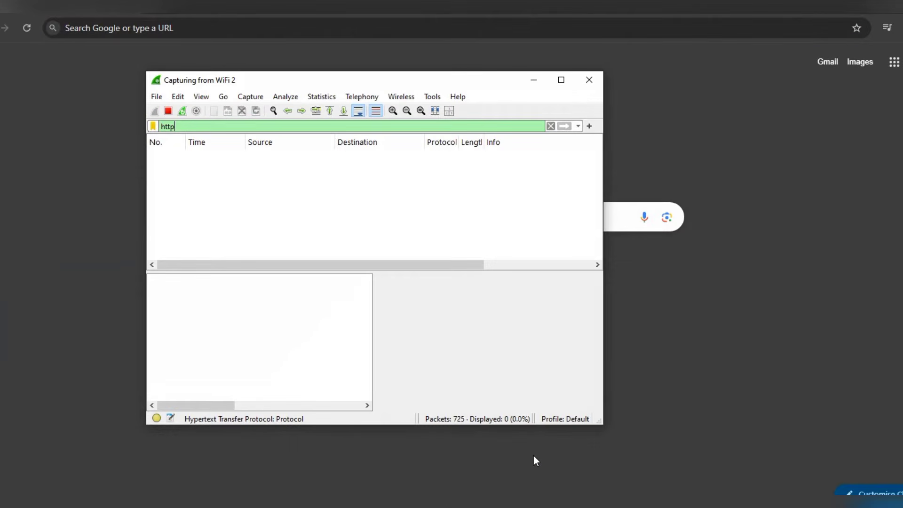
pyautogui.click(724, 388)
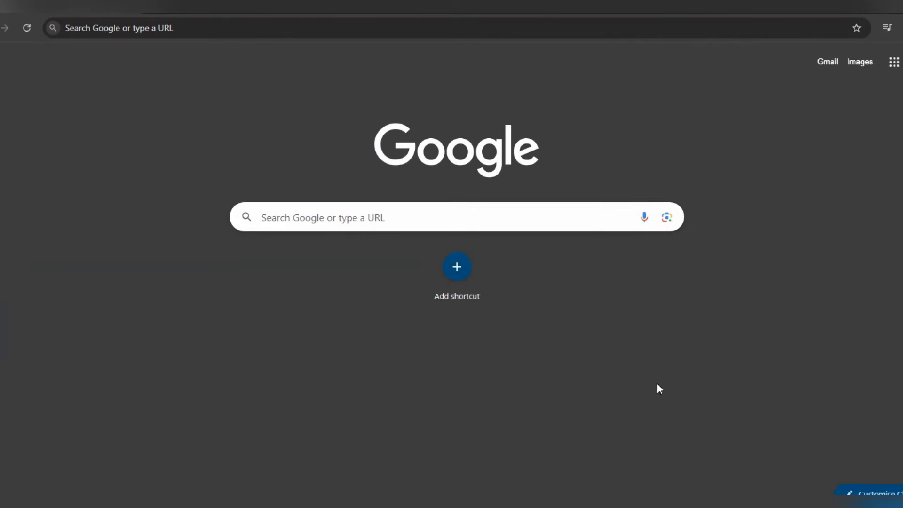
# Step: Search Google for neverssl, open the NeverSSL website and look over its page
pyautogui.click(549, 222)
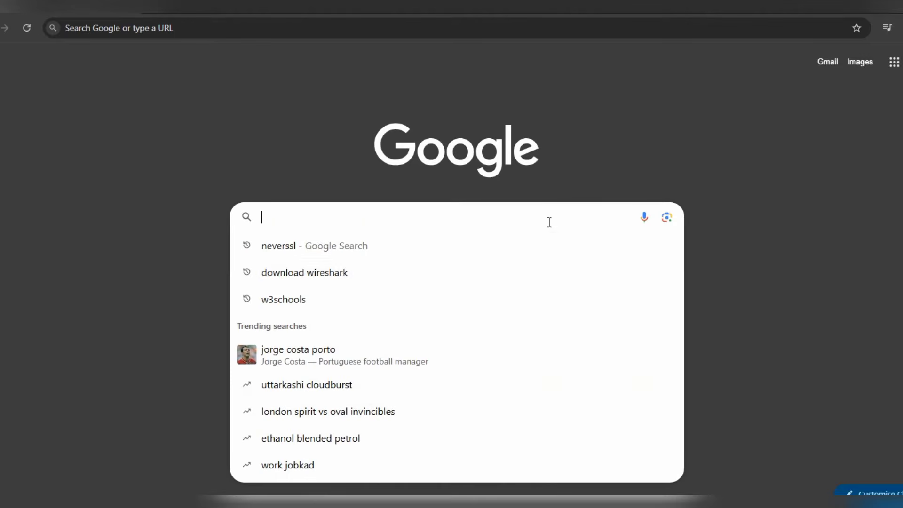
pyautogui.click(277, 242)
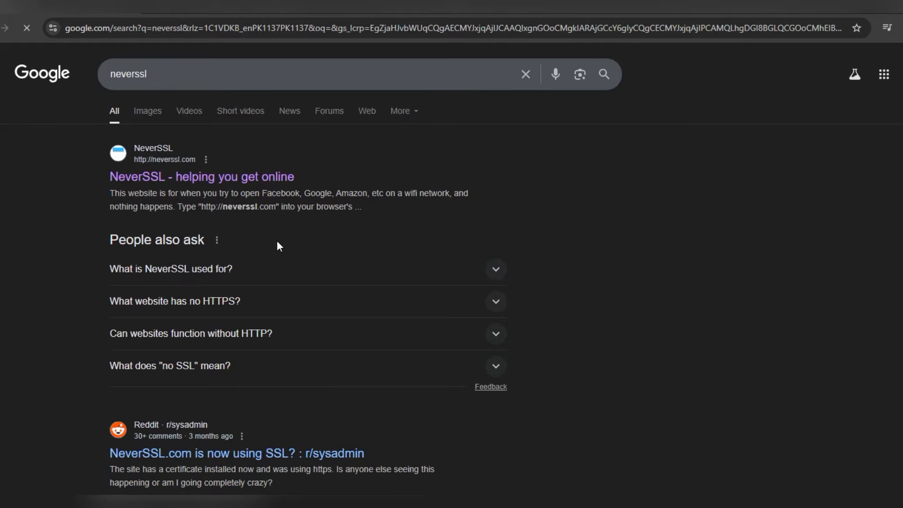
pyautogui.click(232, 177)
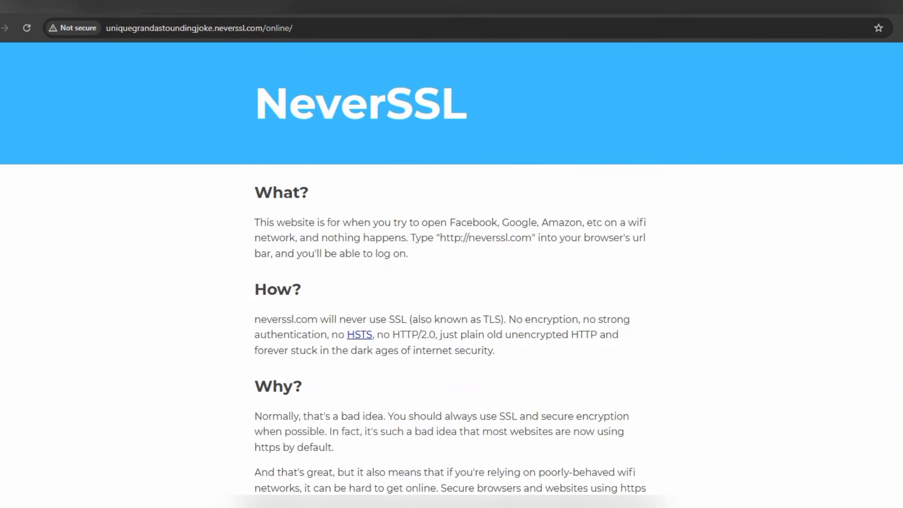
pyautogui.scroll(-2, 452, 269)
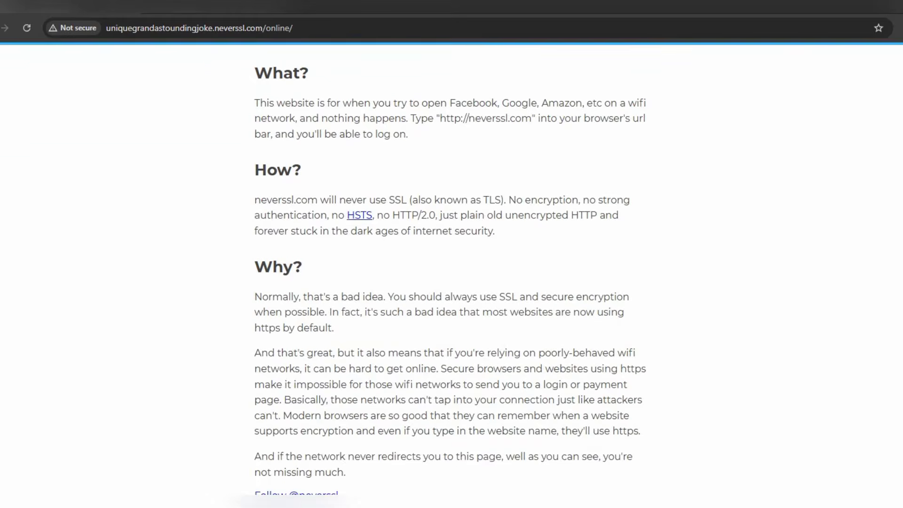
pyautogui.scroll(2, 452, 269)
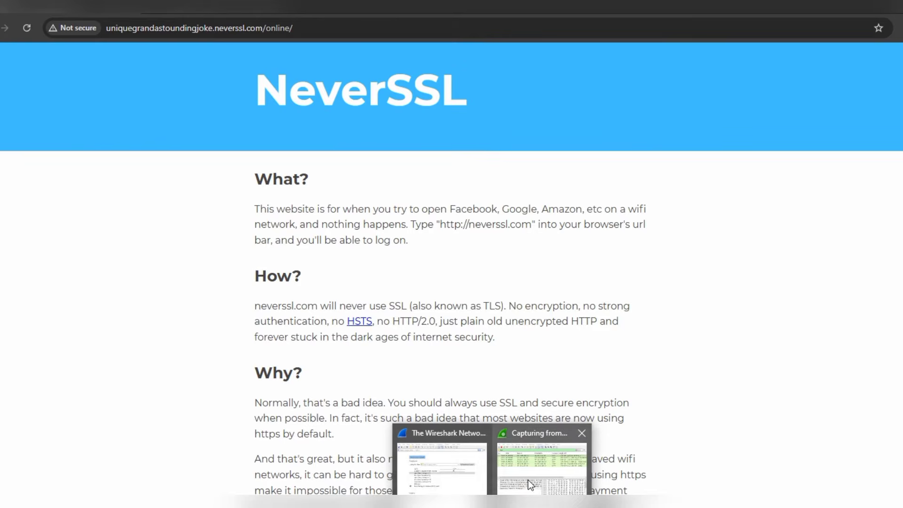
# Step: Switch to the WiFi 2 capture in Wireshark and view the GET /online packet in its own window
pyautogui.click(544, 463)
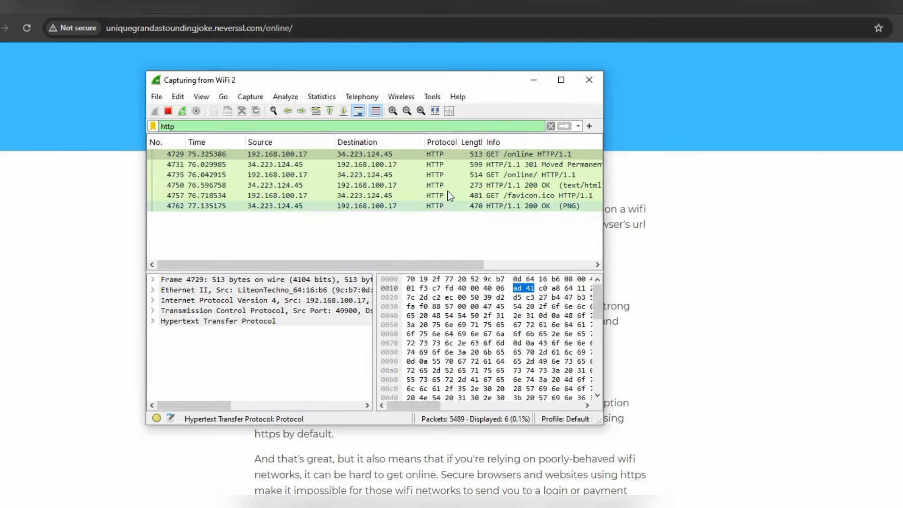
pyautogui.doubleClick(496, 152)
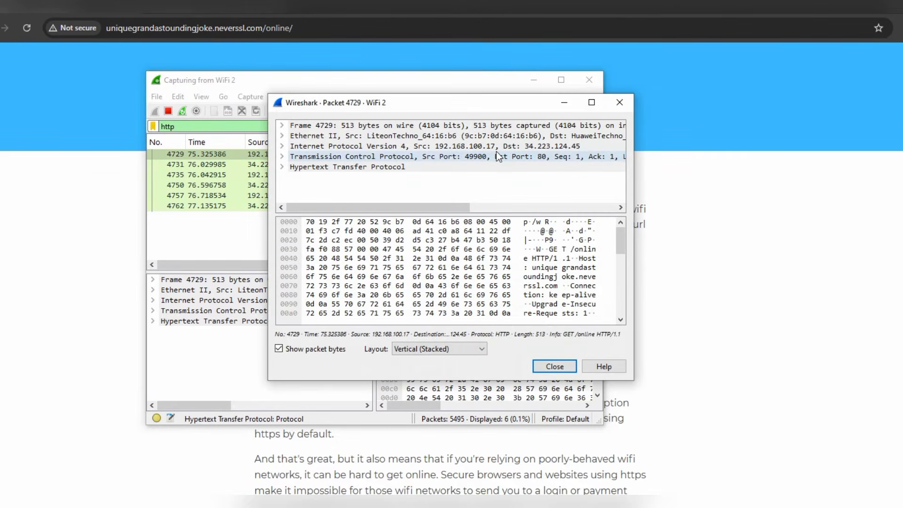
pyautogui.click(623, 98)
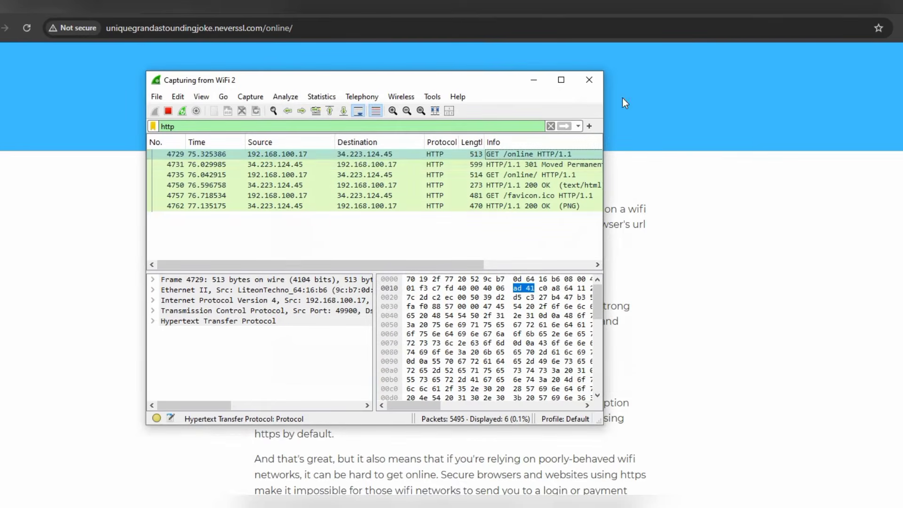
# Step: Inspect the GET /online request and the server's 301 Moved Permanently and 200 OK responses in the packet list's Info column
pyautogui.click(484, 164)
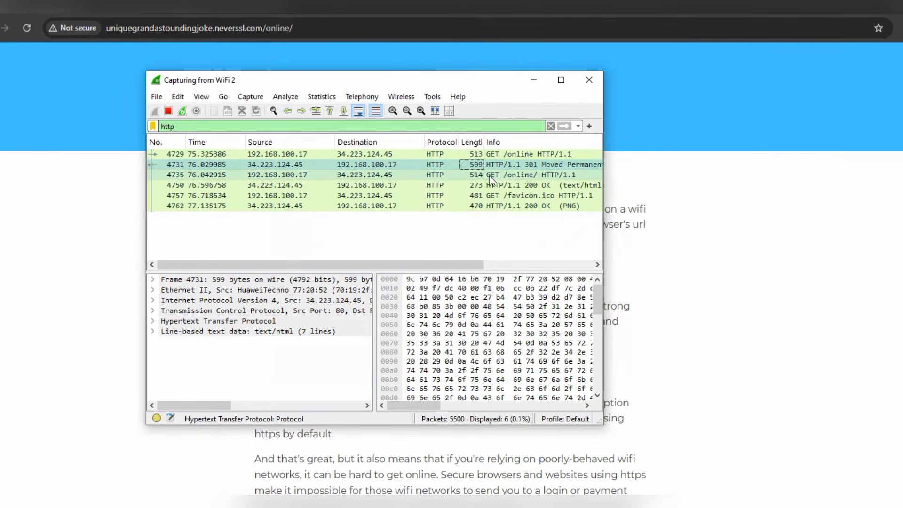
pyautogui.click(492, 183)
pyautogui.click(493, 207)
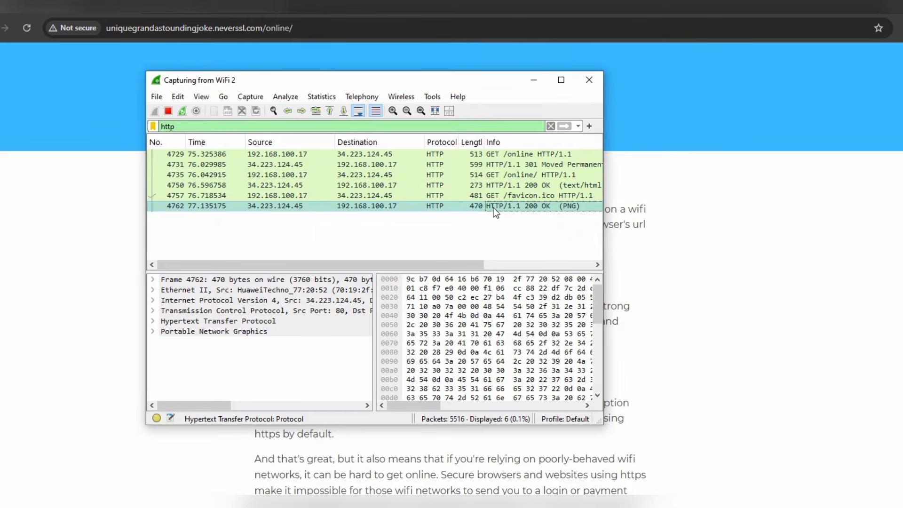
pyautogui.click(521, 153)
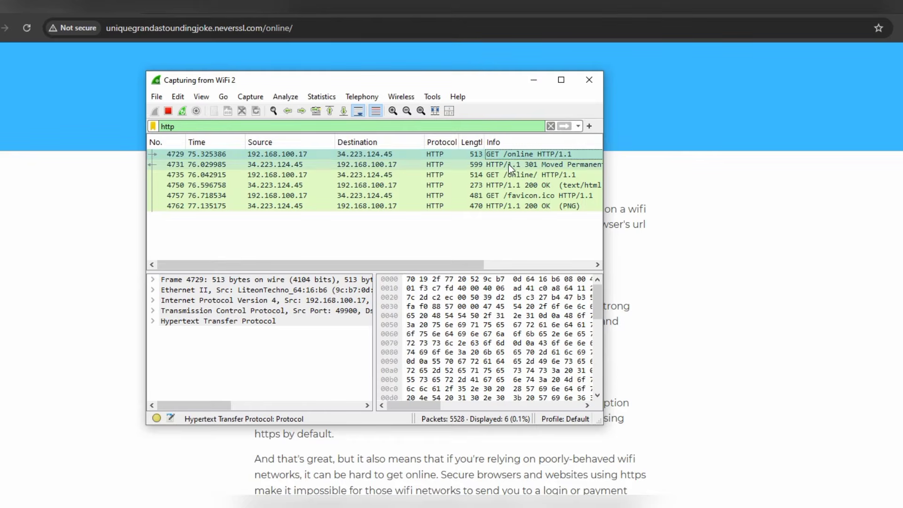
pyautogui.click(511, 165)
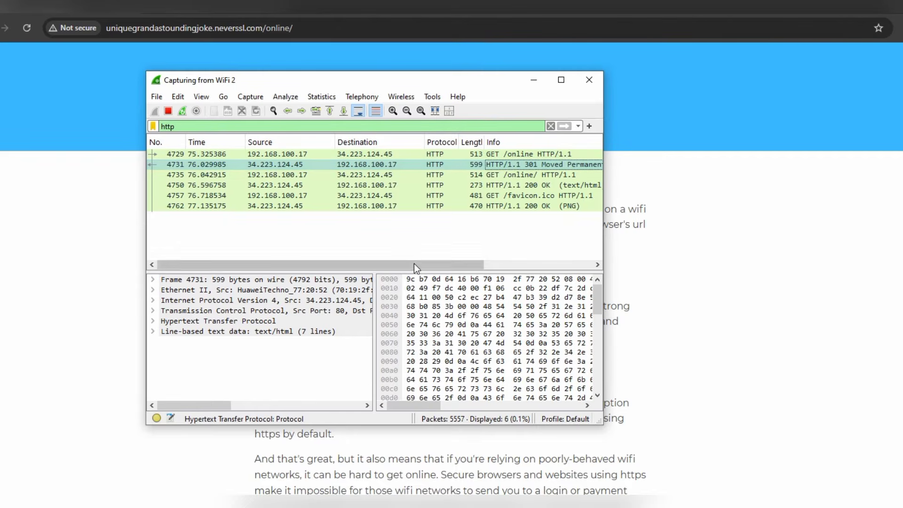
pyautogui.moveTo(428, 264); pyautogui.dragTo(536, 270)
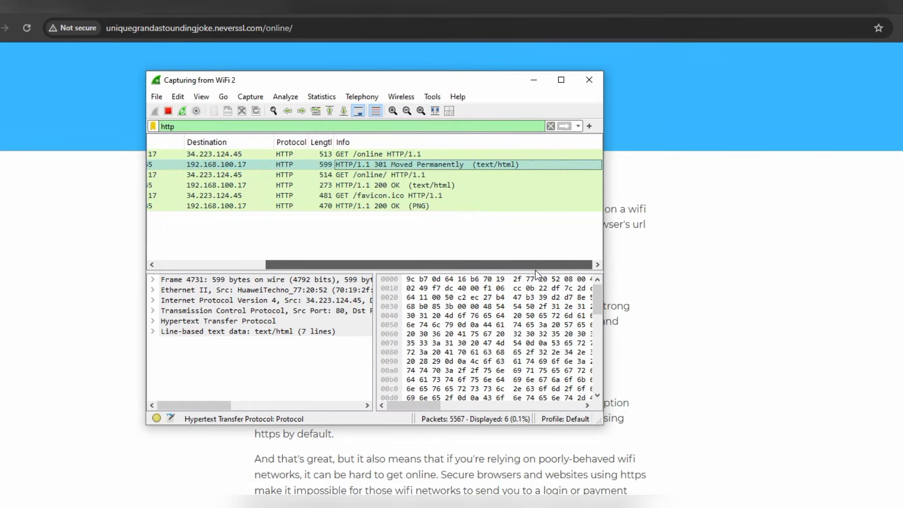
# Step: Check the NeverSSL page in the browser, and examine the 200 OK text/html and PNG responses in the Wireshark capture
pyautogui.click(690, 182)
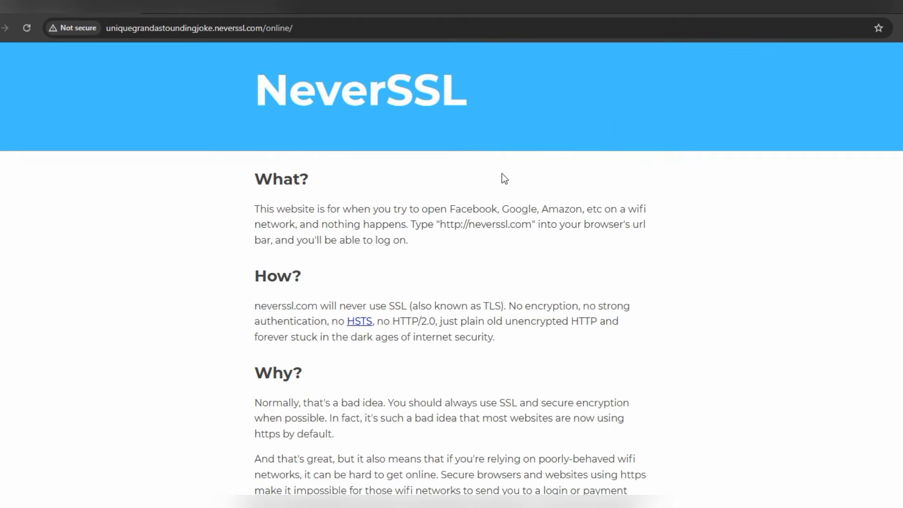
pyautogui.moveTo(492, 503)
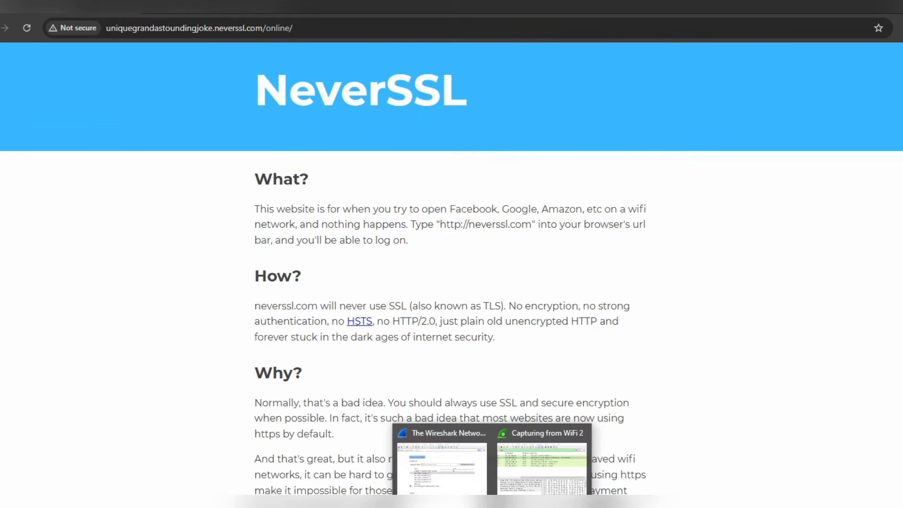
pyautogui.click(548, 476)
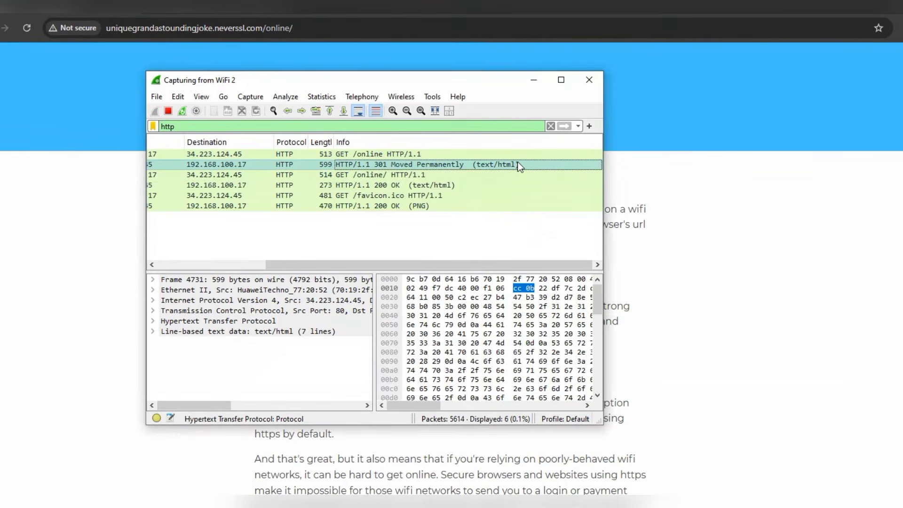
pyautogui.click(432, 186)
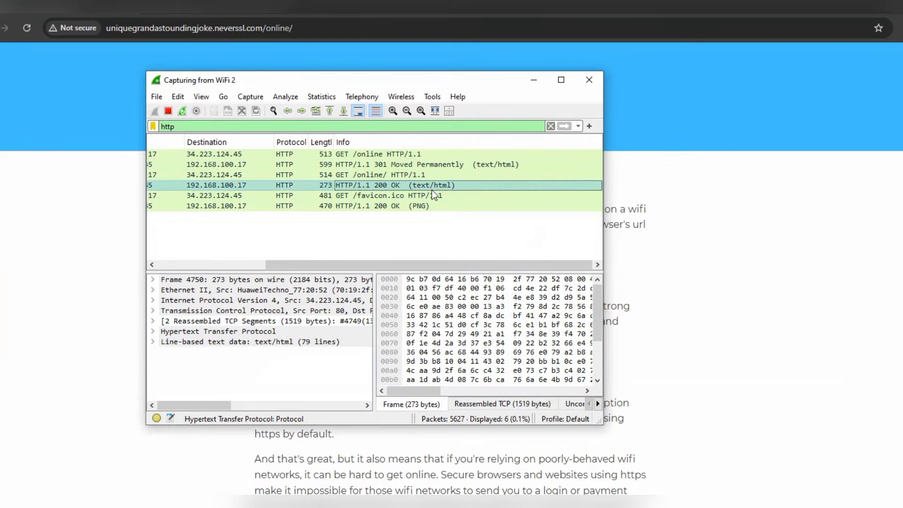
pyautogui.click(430, 205)
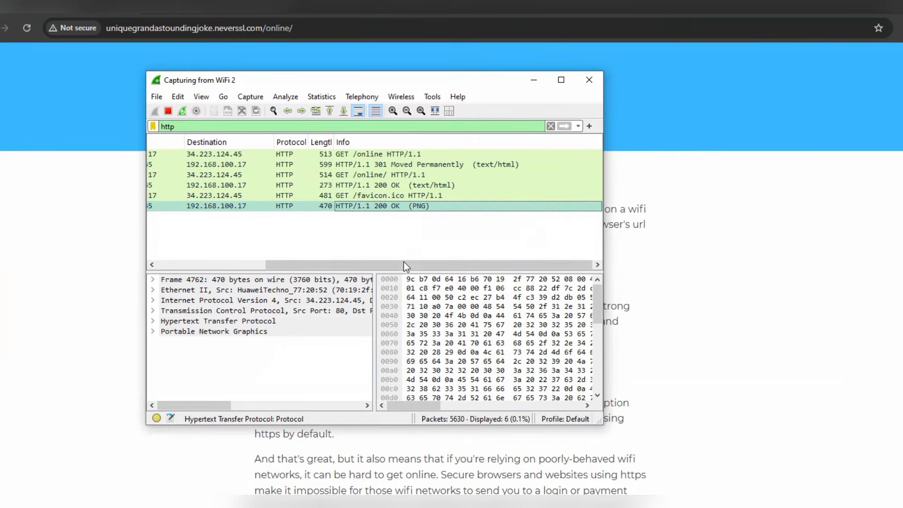
# Step: Compare the source and destination addresses of the GET requests and the 301 response in the packet list
pyautogui.moveTo(404, 263); pyautogui.dragTo(261, 263)
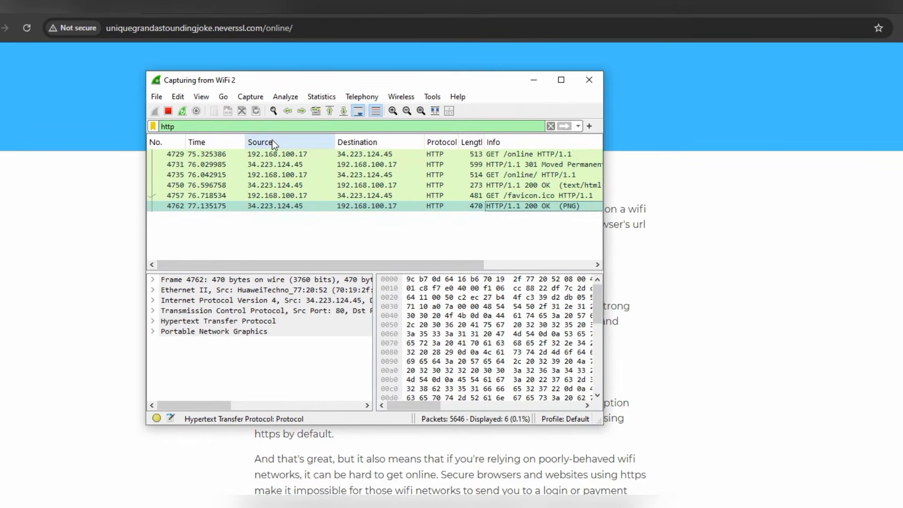
pyautogui.click(273, 154)
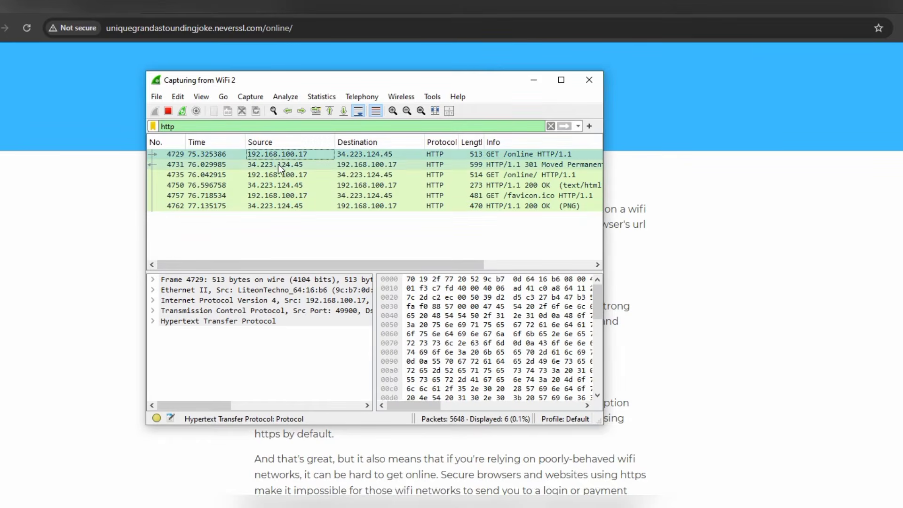
pyautogui.click(278, 164)
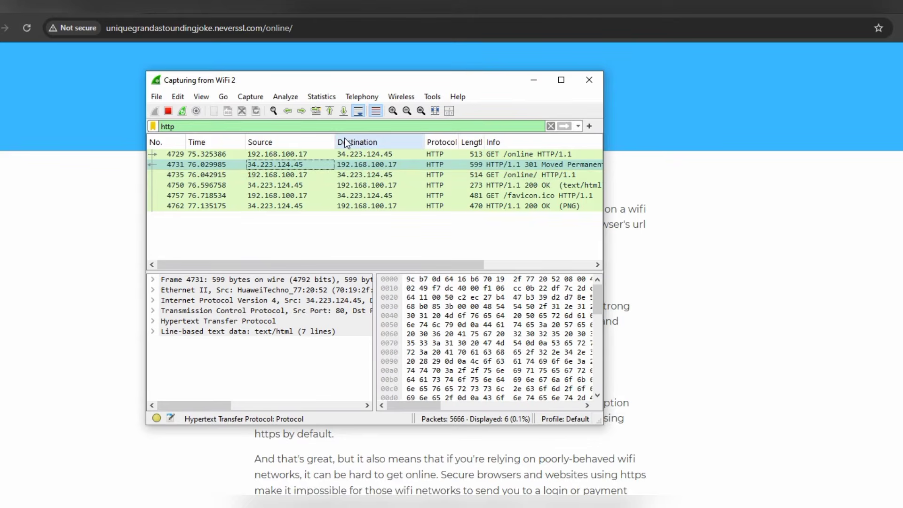
pyautogui.click(365, 153)
pyautogui.click(366, 178)
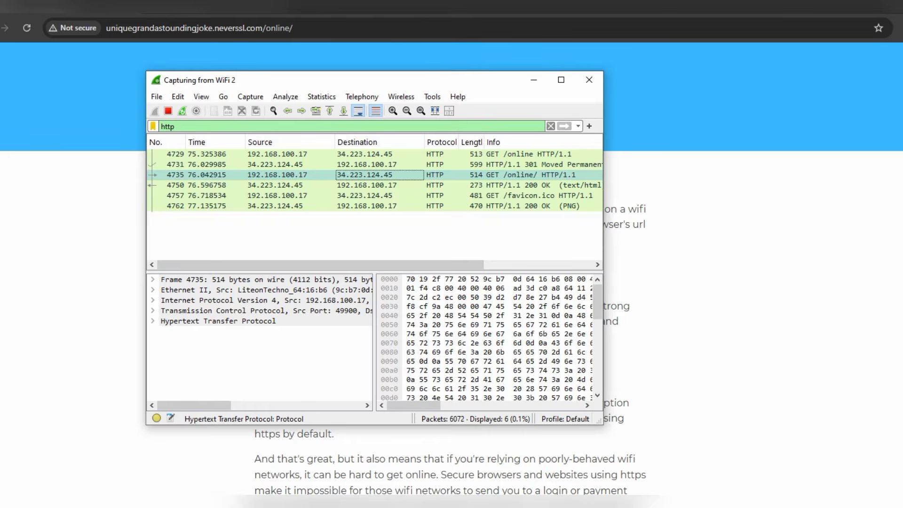
# Step: Switch to the lab topics snip and underline the topics "HTTP GET/response interaction" and "DNS role in the Internet"
pyautogui.click(254, 503)
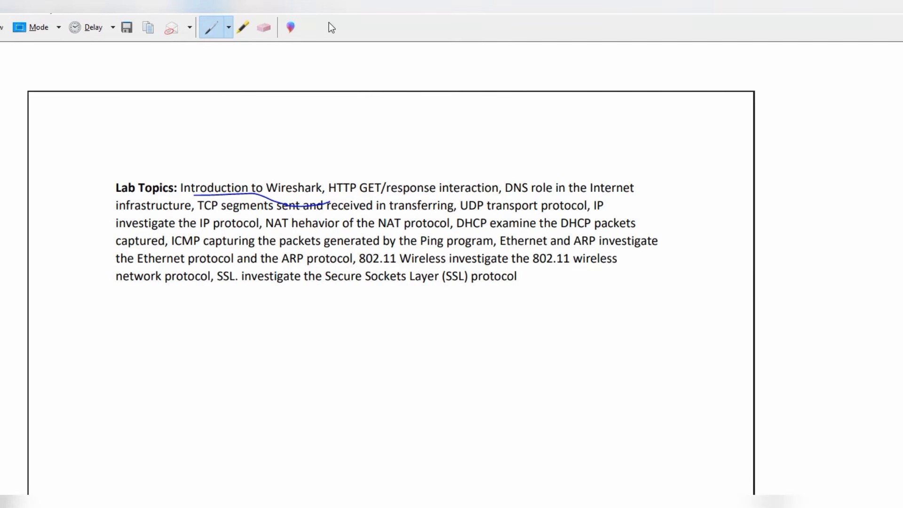
pyautogui.moveTo(355, 197); pyautogui.dragTo(458, 197)
pyautogui.moveTo(520, 200); pyautogui.dragTo(599, 200)
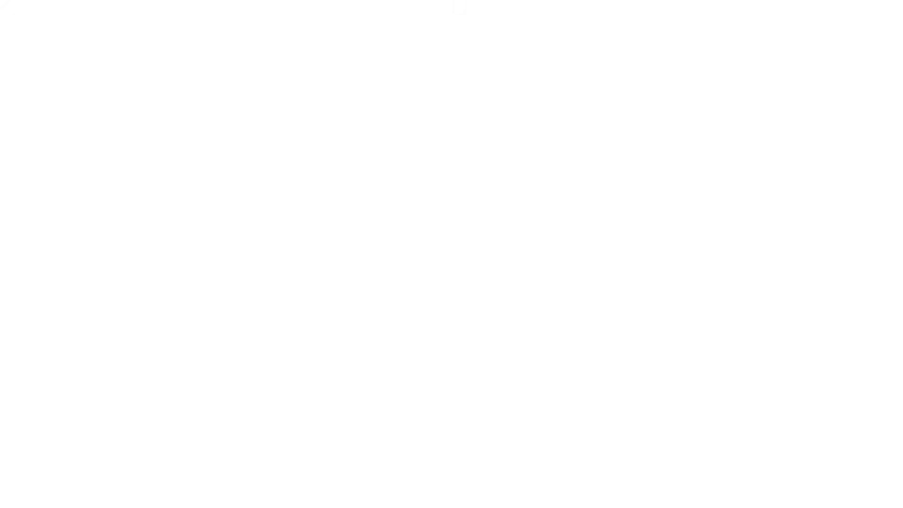
pyautogui.click(894, 85)
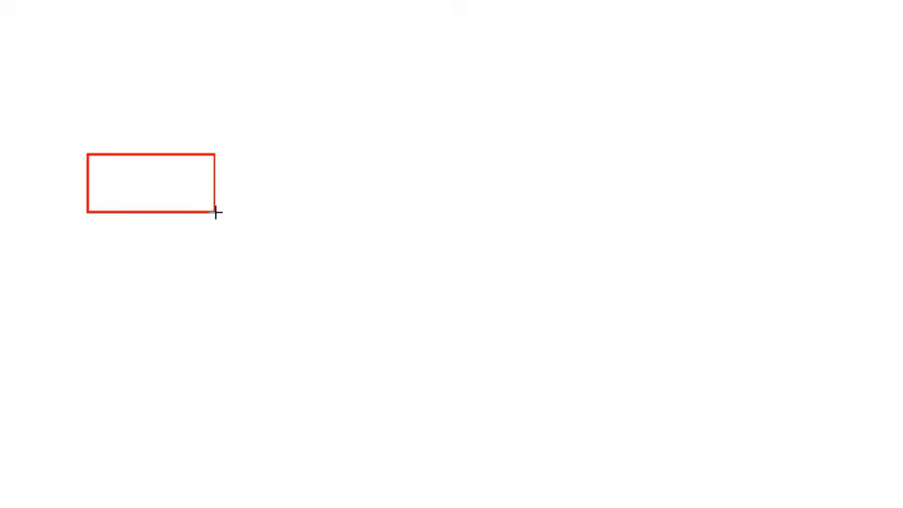
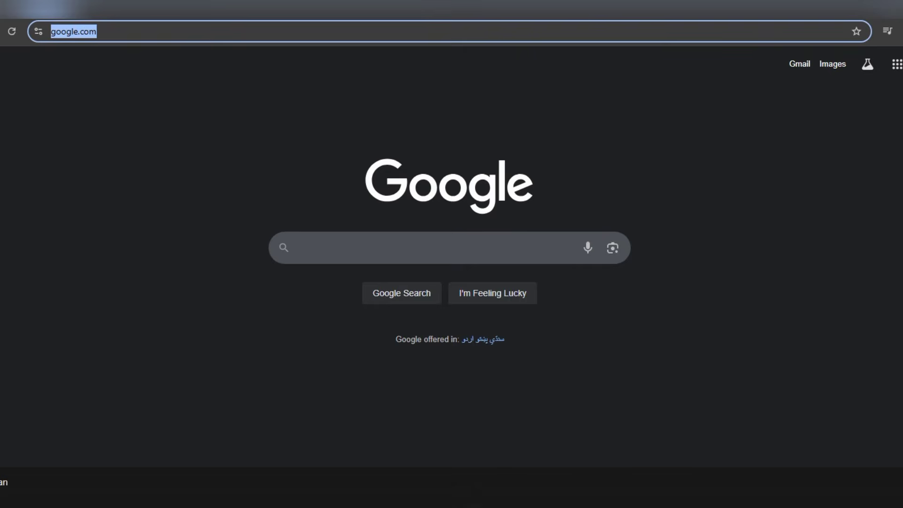
# Step: Switch to Wireshark and start a new WiFi 2 capture, continuing without saving the captured packets
pyautogui.moveTo(485, 498)
pyautogui.click(534, 485)
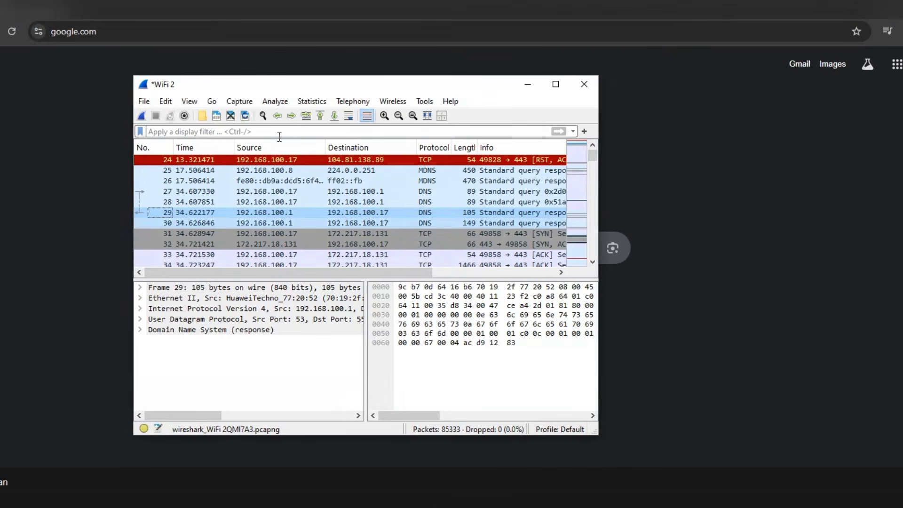
pyautogui.click(258, 130)
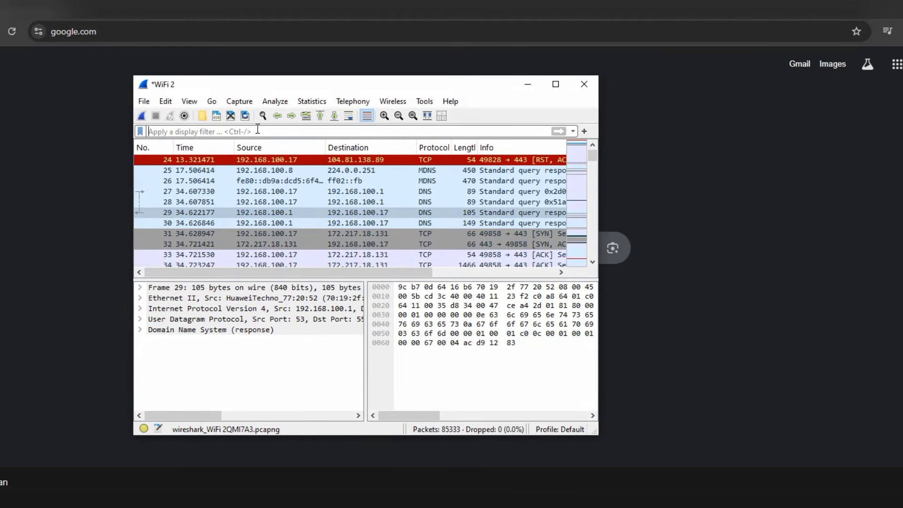
pyautogui.click(143, 120)
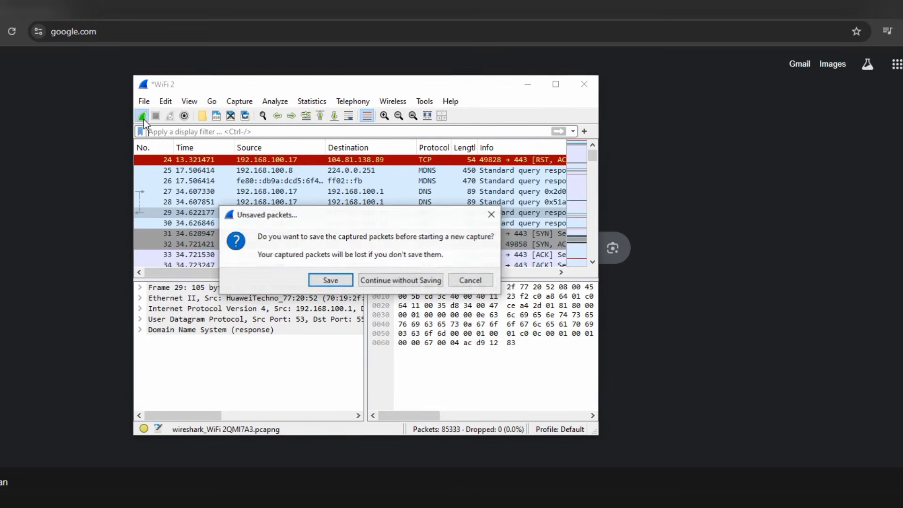
pyautogui.click(414, 282)
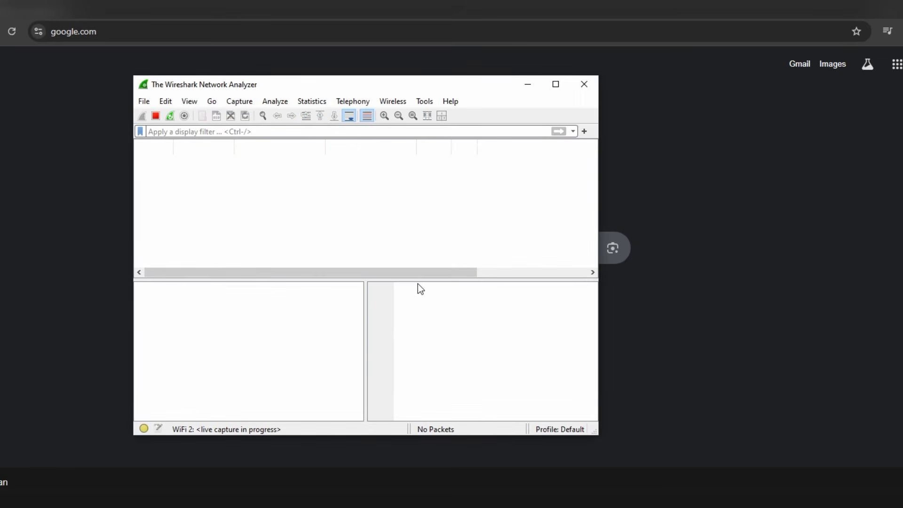
# Step: Apply the display filter dns to the running capture
pyautogui.click(289, 131)
pyautogui.write('d')
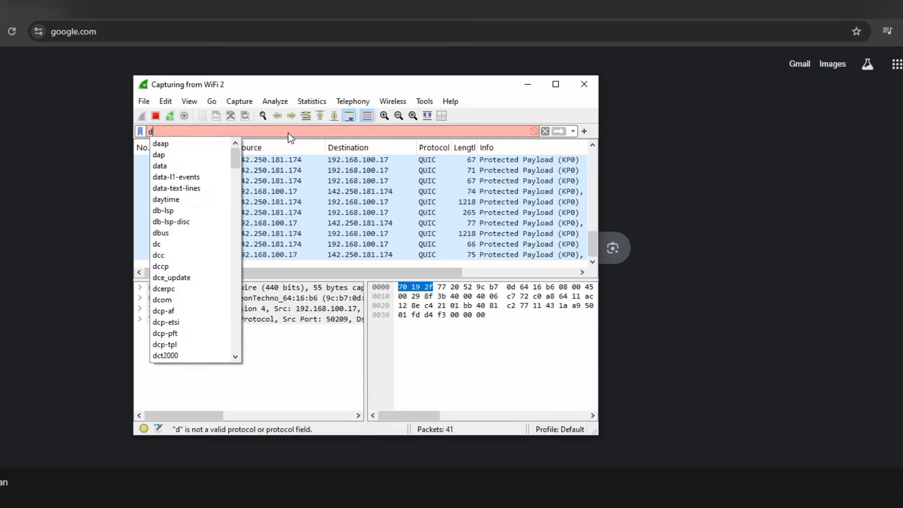
pyautogui.write('ns')
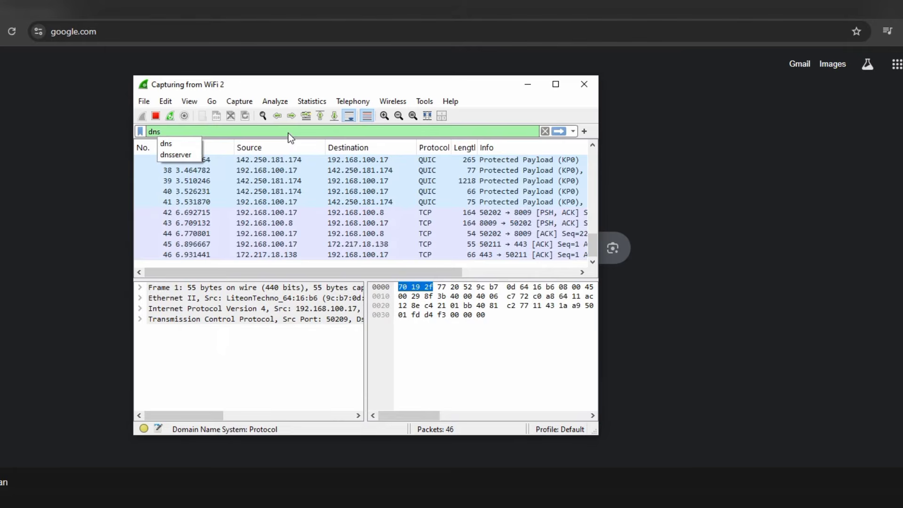
pyautogui.press('Return')
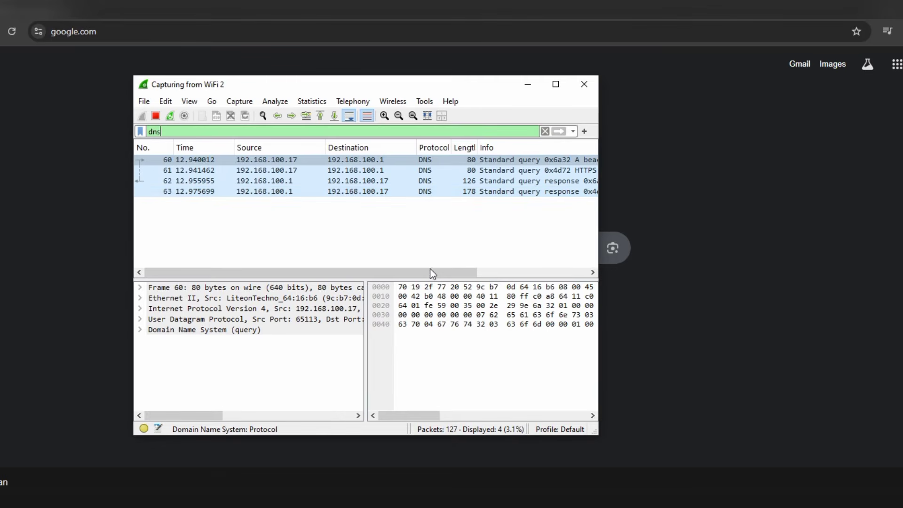
# Step: Draw orange boxes around the standard queries, the query responses, the dns filter and the Protocol column
pyautogui.moveTo(431, 272); pyautogui.dragTo(522, 272)
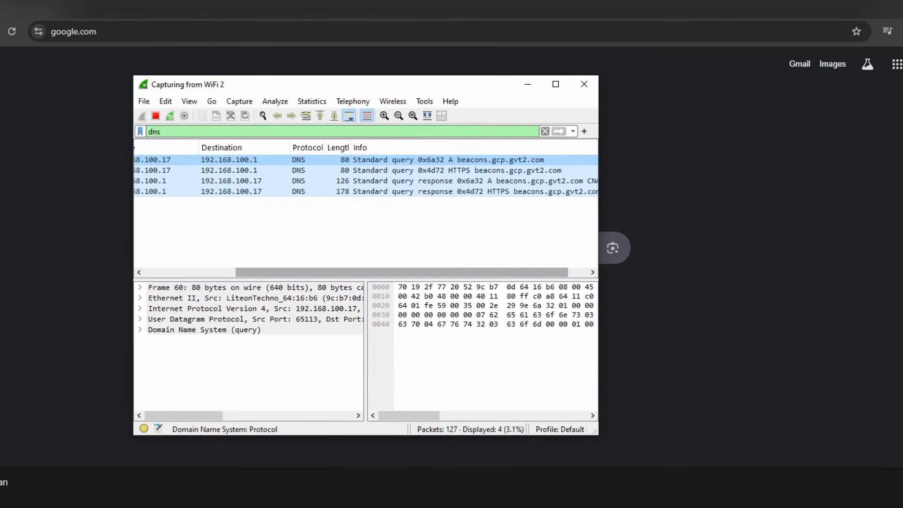
pyautogui.click(901, 80)
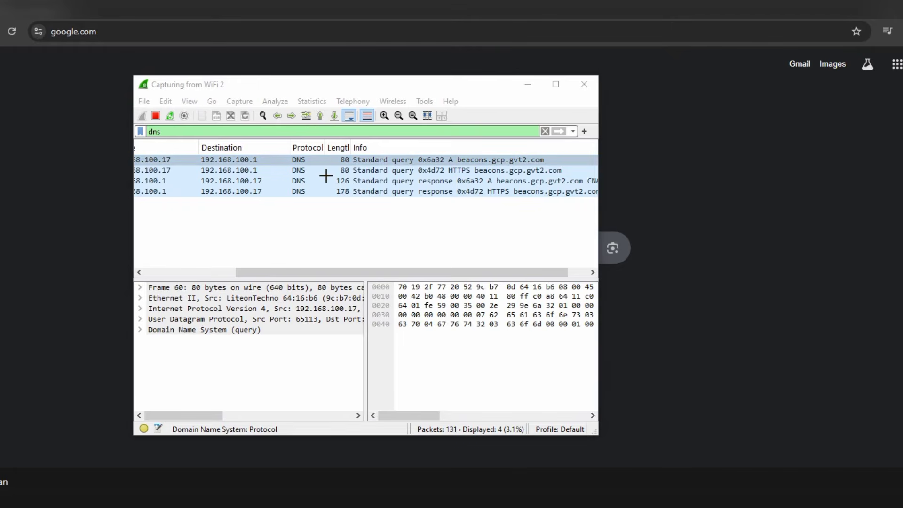
pyautogui.moveTo(329, 139)
pyautogui.mouseDown()
pyautogui.moveTo(472, 177)
pyautogui.moveTo(589, 176)
pyautogui.mouseUp()
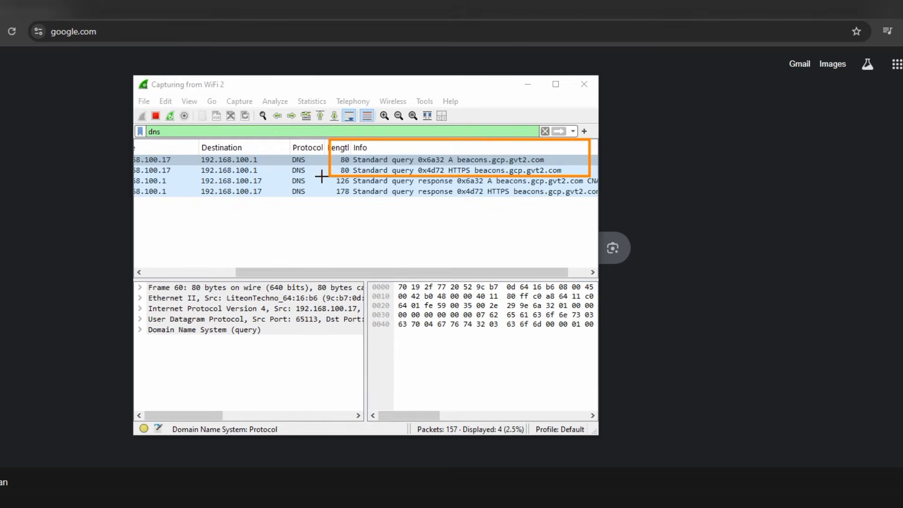
pyautogui.moveTo(332, 175)
pyautogui.mouseDown()
pyautogui.moveTo(436, 196)
pyautogui.moveTo(607, 202)
pyautogui.moveTo(600, 208)
pyautogui.mouseUp()
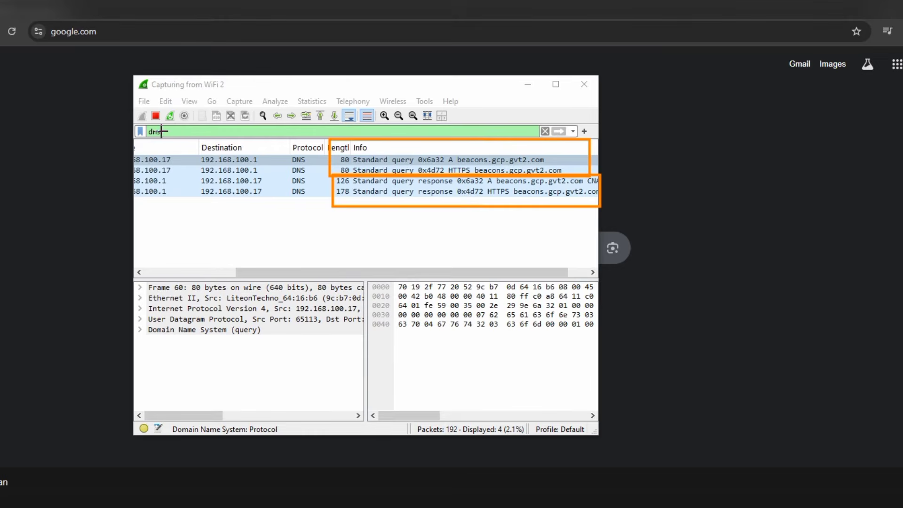
pyautogui.moveTo(138, 125); pyautogui.dragTo(188, 147)
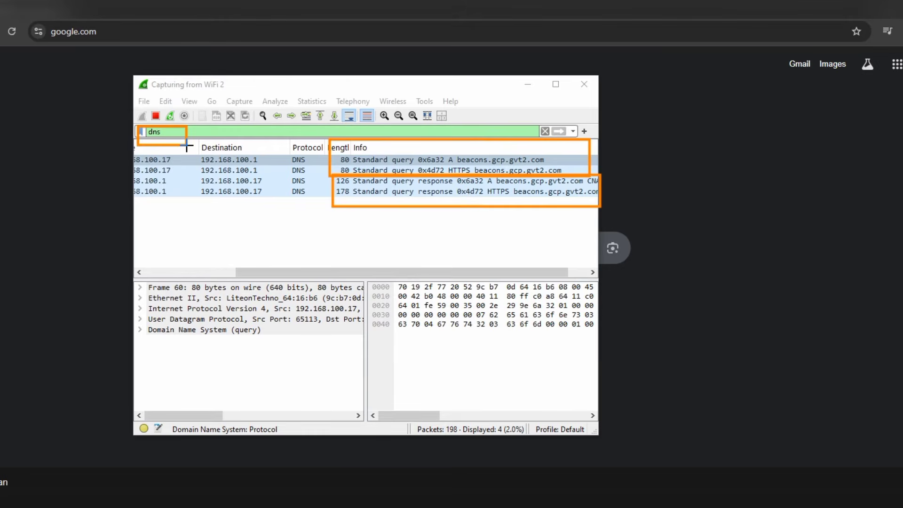
pyautogui.moveTo(282, 147)
pyautogui.mouseDown()
pyautogui.moveTo(325, 208)
pyautogui.moveTo(325, 268)
pyautogui.mouseUp()
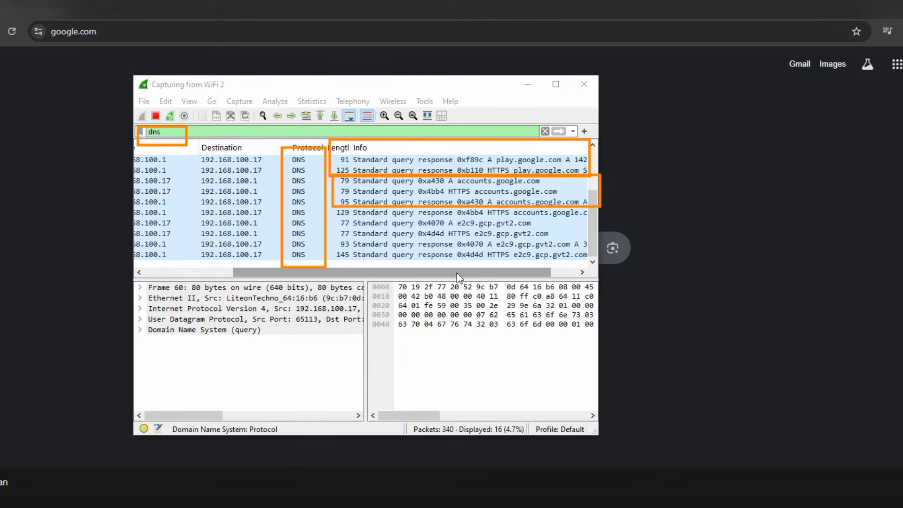
# Step: Inspect DNS query packet 230 and its response packet 236 in the packet list
pyautogui.click(402, 274)
pyautogui.moveTo(403, 272); pyautogui.dragTo(304, 275)
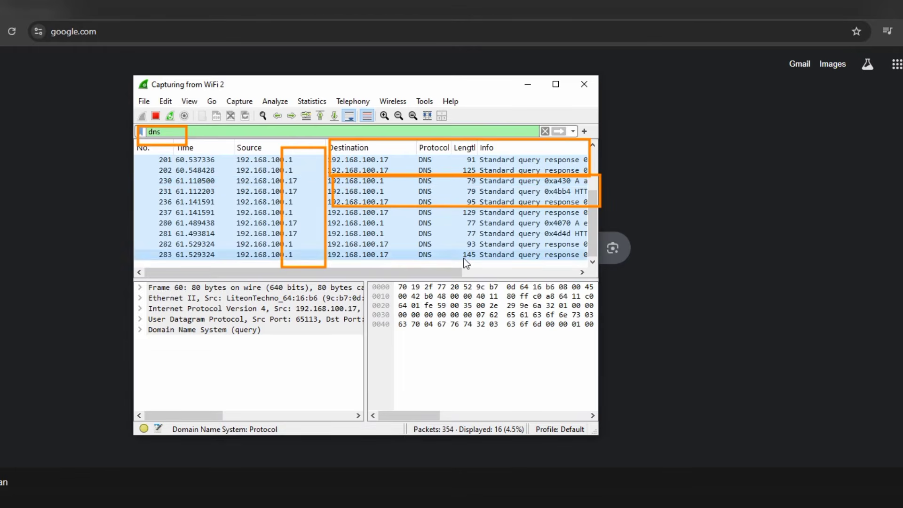
pyautogui.moveTo(447, 273)
pyautogui.mouseDown()
pyautogui.moveTo(495, 273)
pyautogui.moveTo(436, 274)
pyautogui.mouseUp()
pyautogui.click(498, 178)
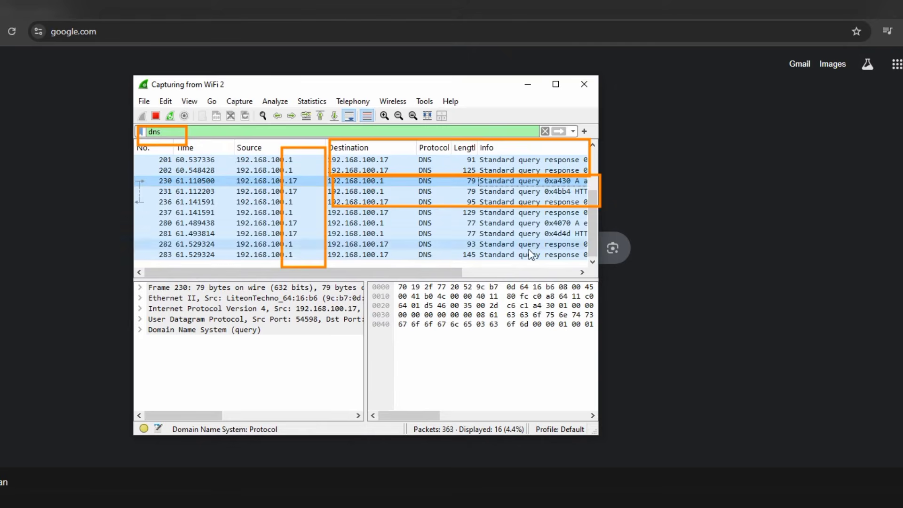
pyautogui.click(584, 203)
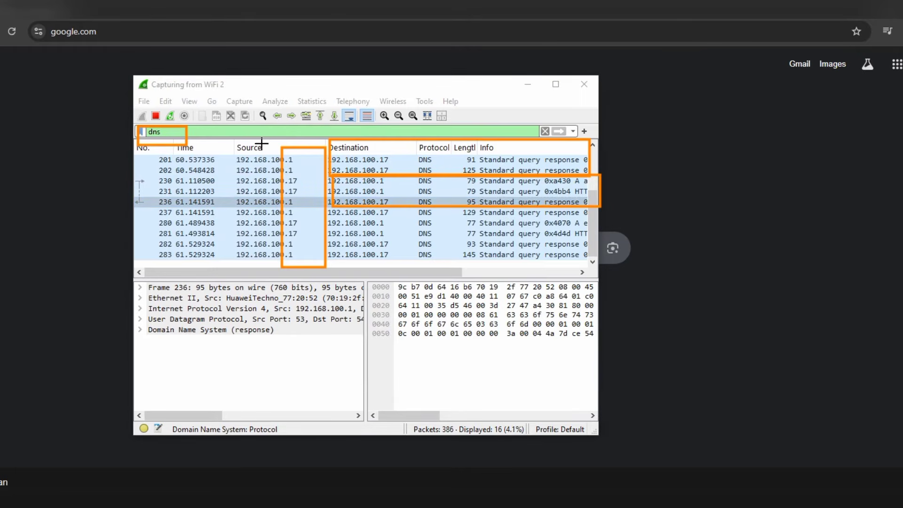
# Step: Replace the orange boxes with red marks on DNS query packet 230, undoing its source and destination underlines
pyautogui.moveTo(264, 130)
pyautogui.mouseDown()
pyautogui.moveTo(433, 240)
pyautogui.moveTo(621, 248)
pyautogui.moveTo(648, 268)
pyautogui.moveTo(646, 289)
pyautogui.mouseUp()
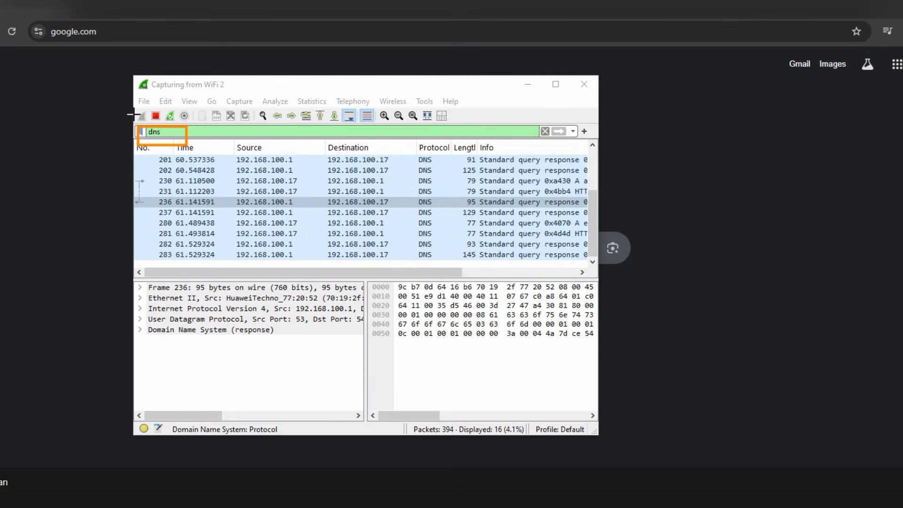
pyautogui.moveTo(127, 112); pyautogui.dragTo(225, 164)
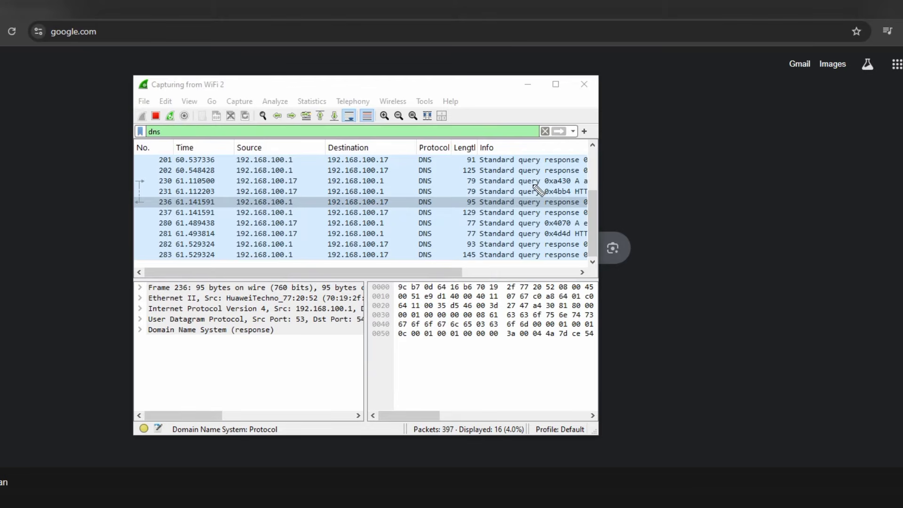
pyautogui.moveTo(455, 179); pyautogui.dragTo(475, 180)
pyautogui.moveTo(236, 187); pyautogui.dragTo(295, 185)
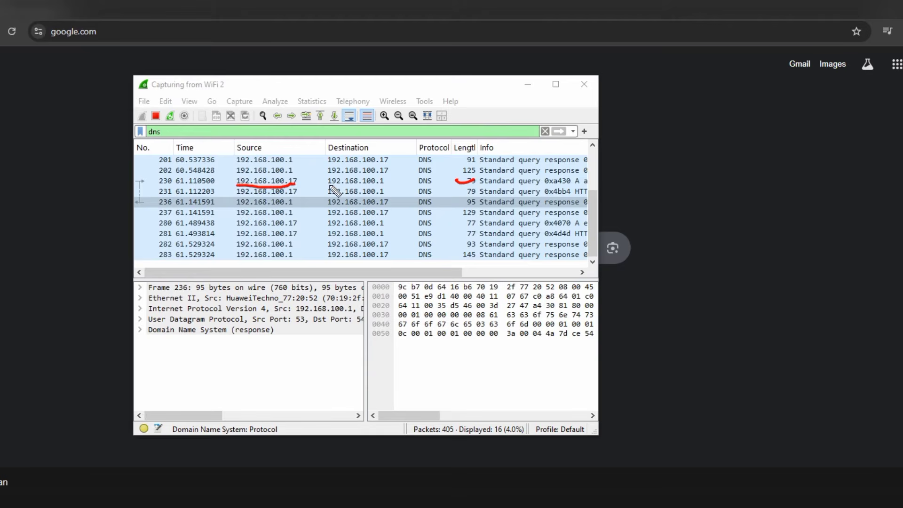
pyautogui.moveTo(331, 186); pyautogui.dragTo(390, 182)
pyautogui.click(902, 204)
pyautogui.click(902, 204)
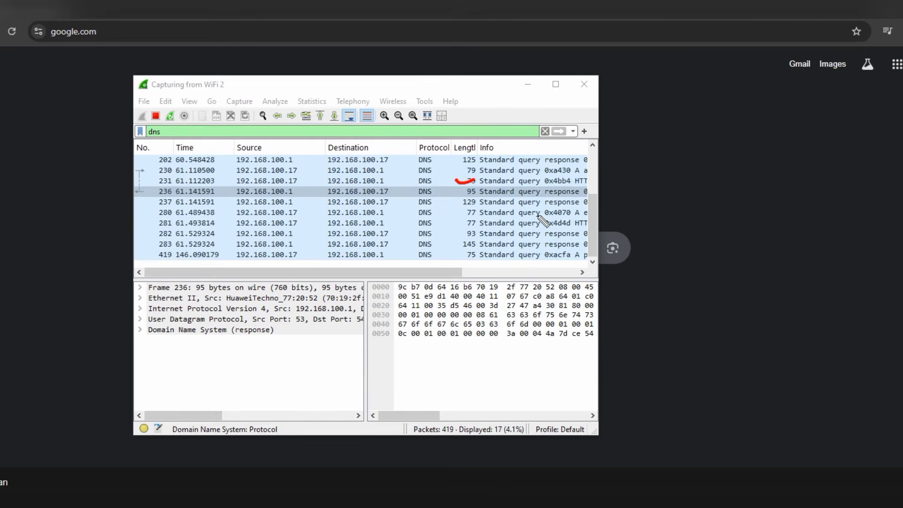
# Step: Underline "response", the source and the destination in the response row, and draw a cross linking them to the query's swapped addresses
pyautogui.moveTo(547, 206); pyautogui.dragTo(583, 205)
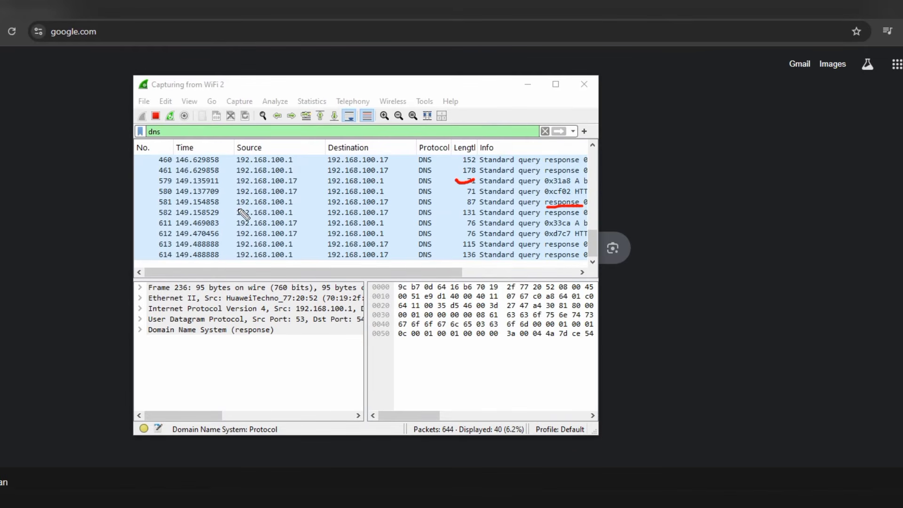
pyautogui.moveTo(238, 207); pyautogui.dragTo(296, 207)
pyautogui.moveTo(297, 201); pyautogui.dragTo(389, 205)
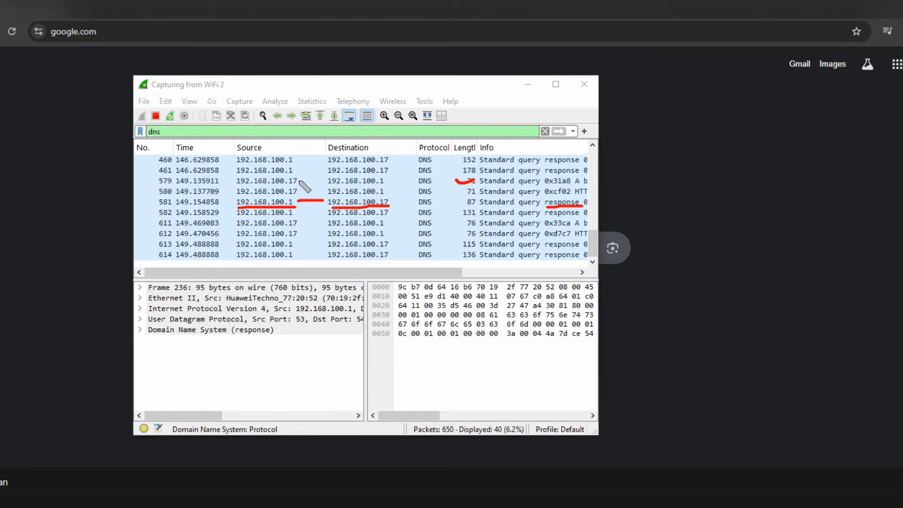
pyautogui.moveTo(299, 181)
pyautogui.mouseDown()
pyautogui.moveTo(333, 210)
pyautogui.moveTo(296, 205)
pyautogui.mouseUp()
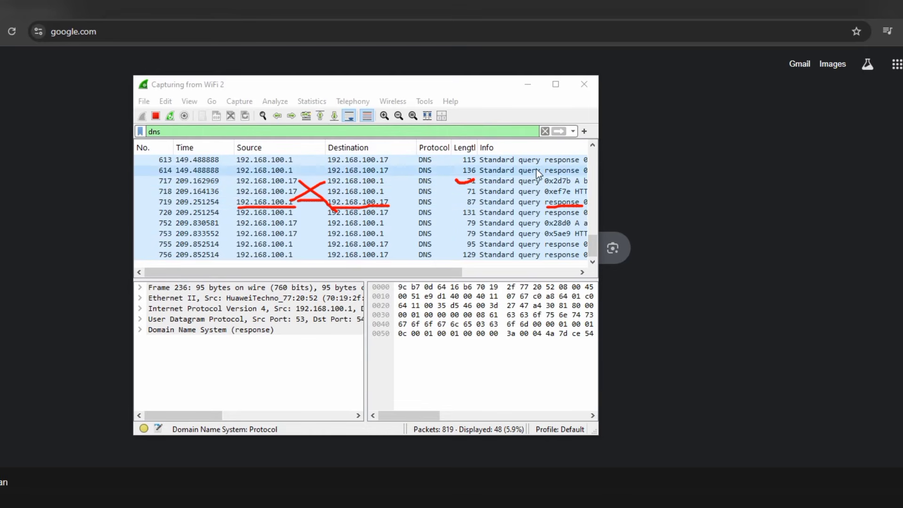
# Step: Inspect DNS query packet 717 and response packet 755, including the response's User Datagram Protocol layer
pyautogui.click(533, 181)
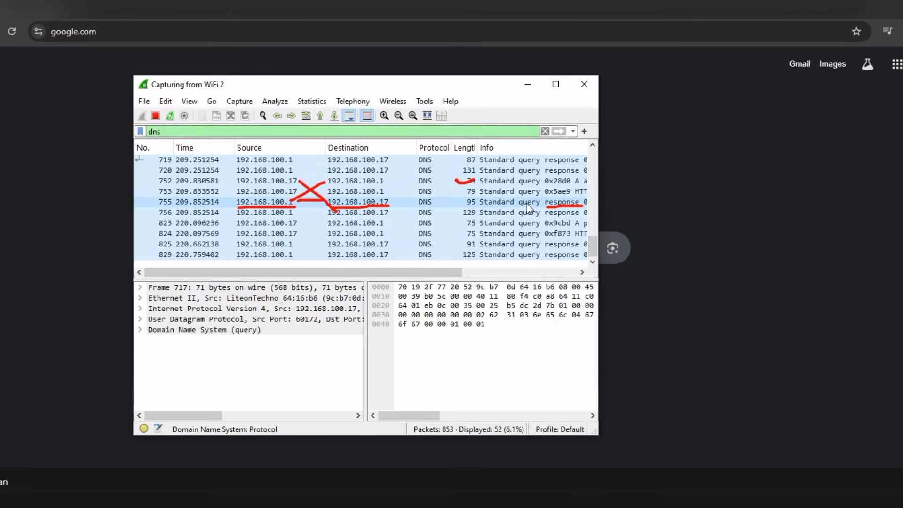
pyautogui.click(527, 204)
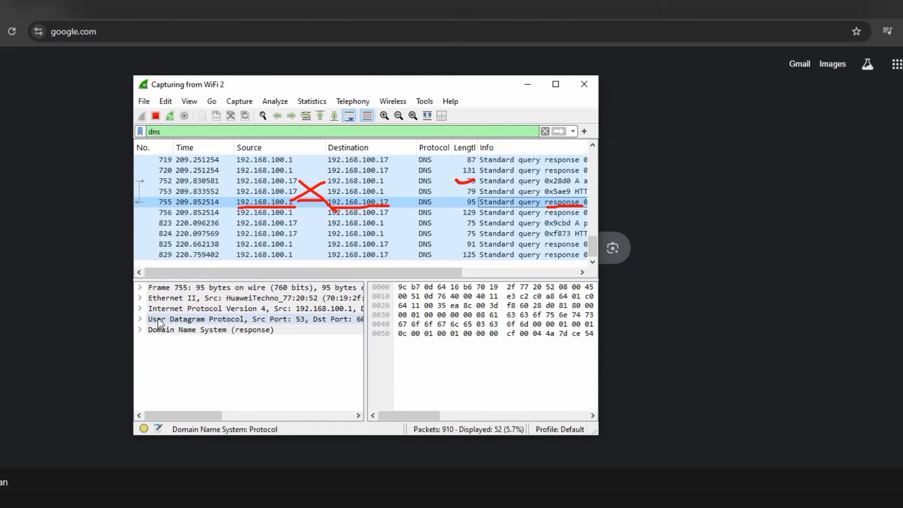
pyautogui.click(225, 322)
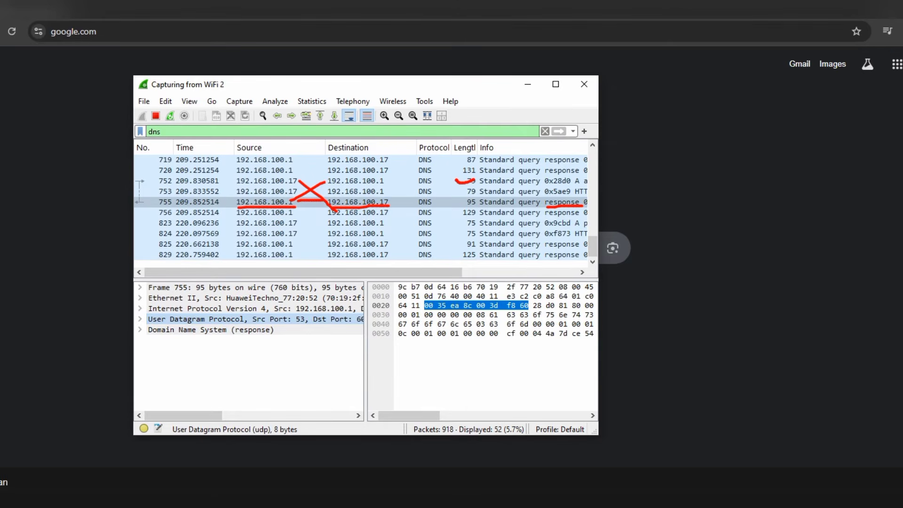
# Step: Switch to the lab topics image and draw an orange box around "TCP segments sent and received in transferring"
pyautogui.click(554, 507)
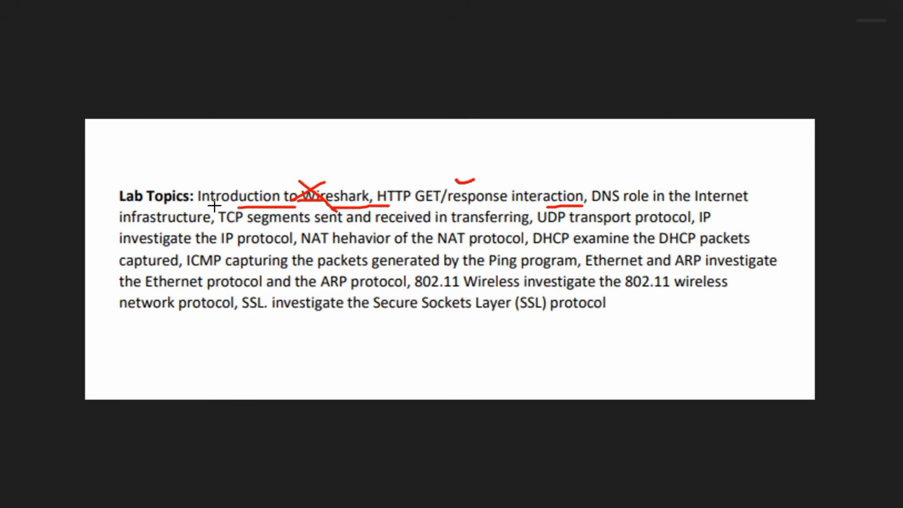
pyautogui.moveTo(214, 204); pyautogui.dragTo(536, 229)
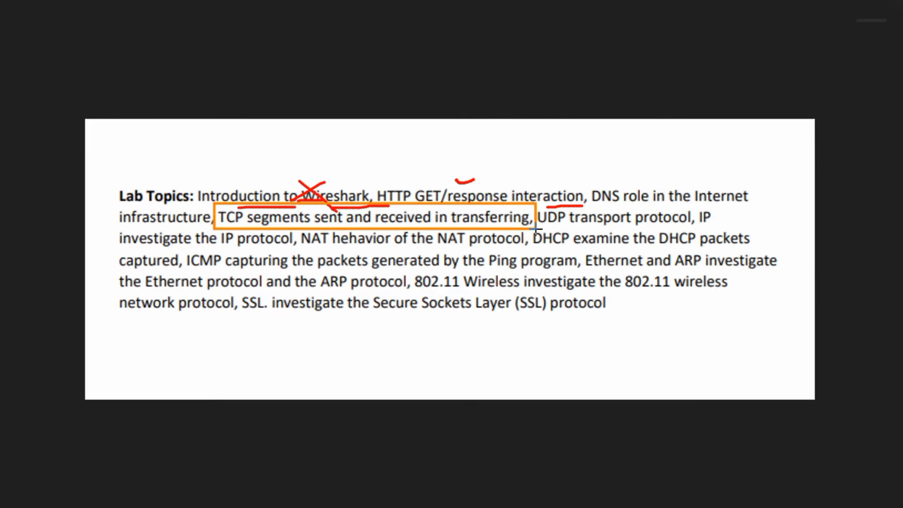
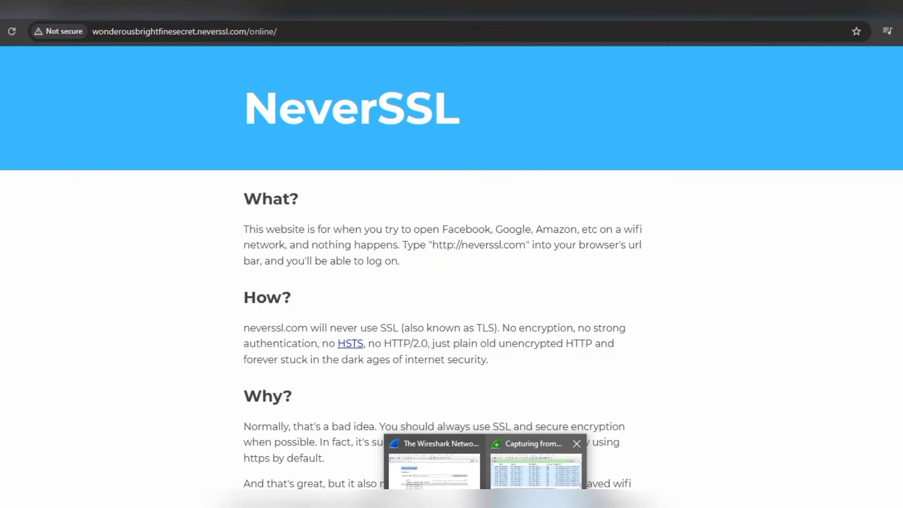
# Step: Switch to the live Wireshark capture on WiFi 2 and set the display filter to tcp
pyautogui.click(537, 463)
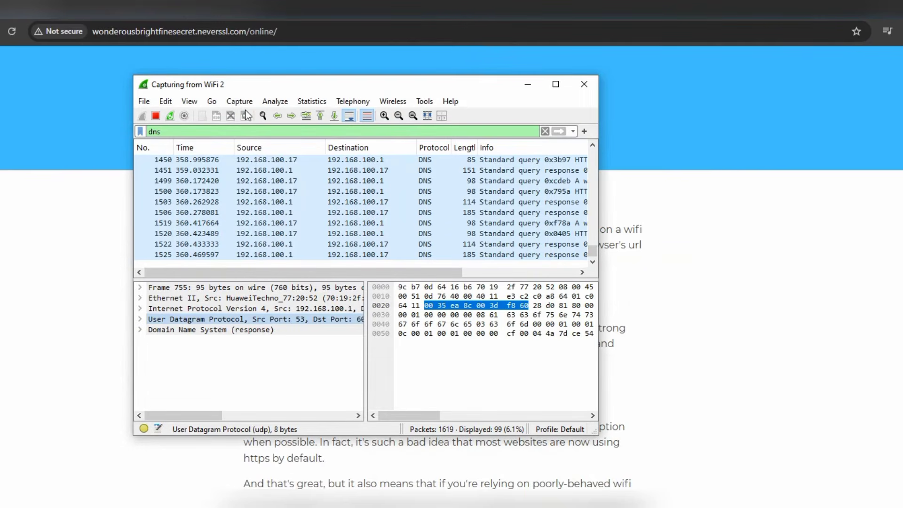
pyautogui.click(173, 132)
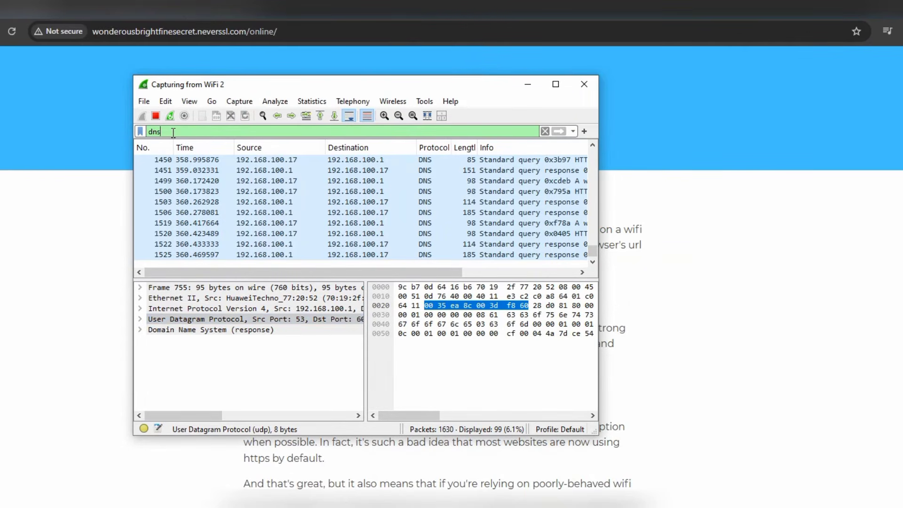
pyautogui.moveTo(173, 132); pyautogui.dragTo(146, 131)
pyautogui.write('tcp')
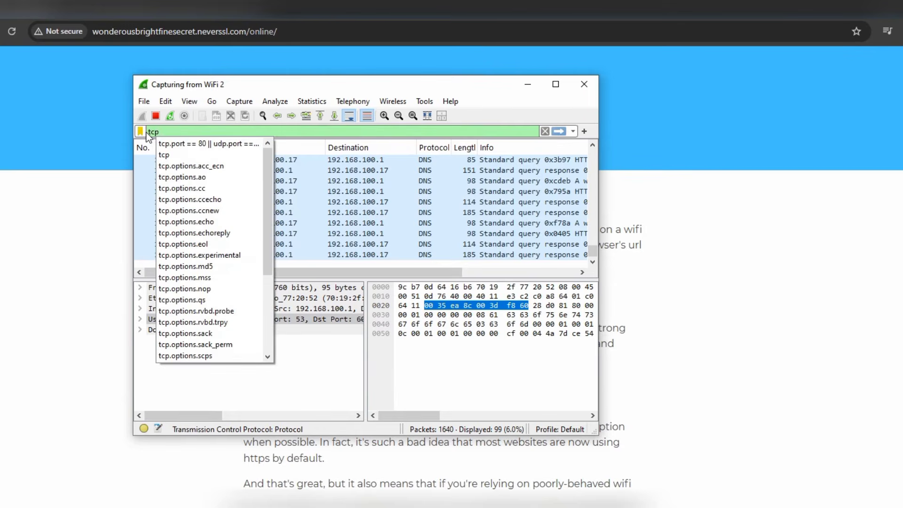
pyautogui.press('Return')
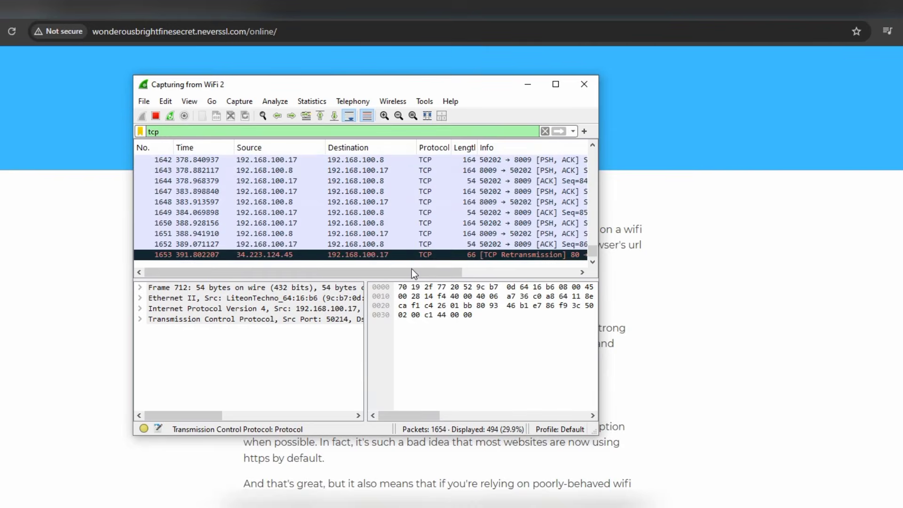
# Step: Examine the TCP segments' sources, destinations, ports, flags and sequence details along with the frame's layers and bytes, and return to the lab topics image
pyautogui.moveTo(411, 269); pyautogui.dragTo(493, 272)
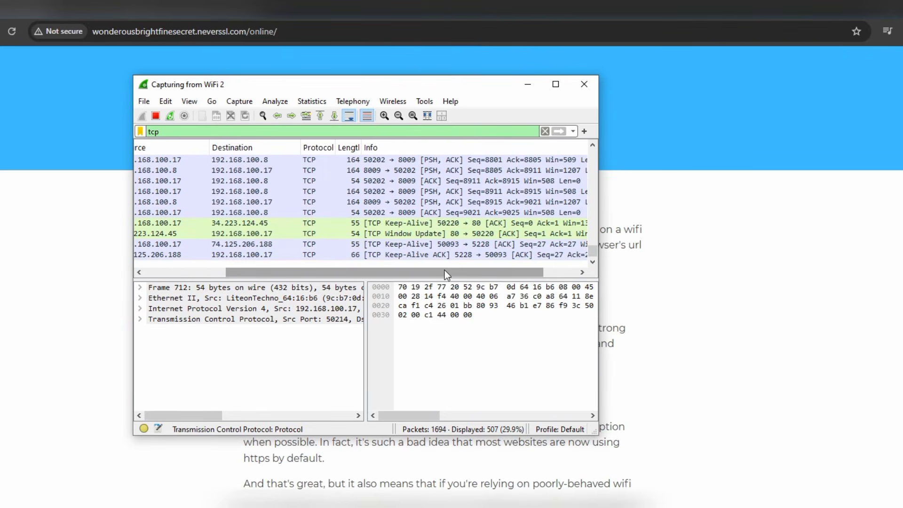
pyautogui.moveTo(445, 272); pyautogui.dragTo(501, 273)
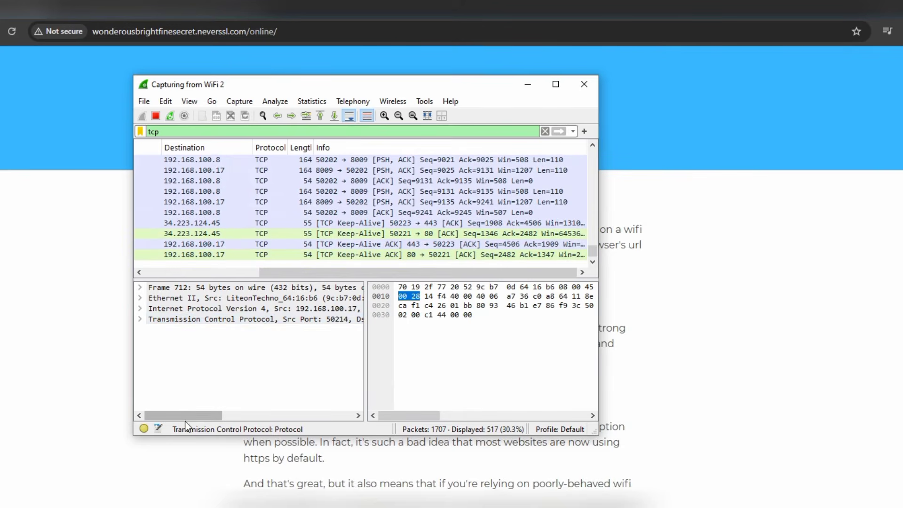
pyautogui.moveTo(211, 417); pyautogui.dragTo(264, 415)
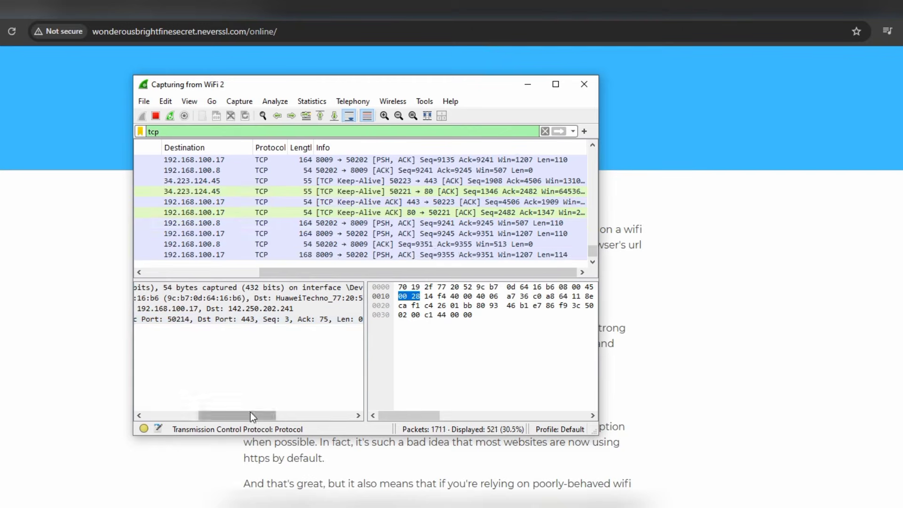
pyautogui.moveTo(251, 413); pyautogui.dragTo(275, 412)
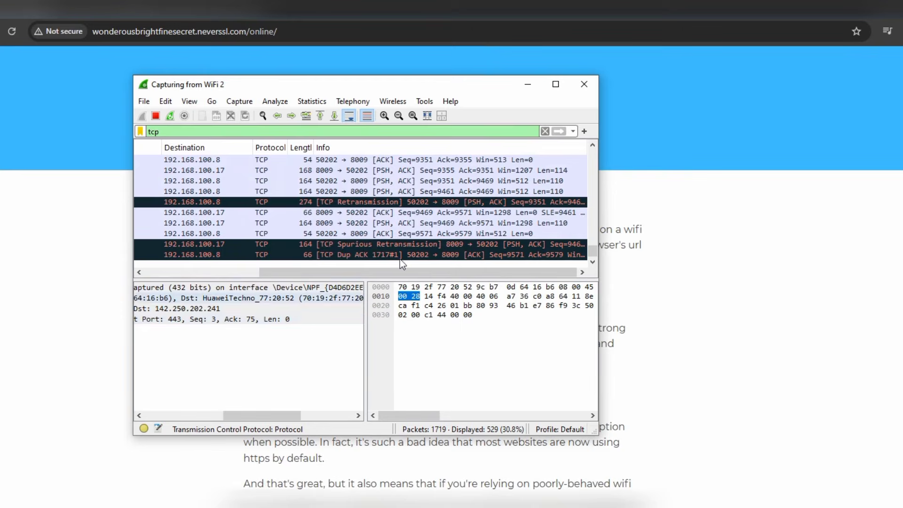
pyautogui.moveTo(537, 272); pyautogui.dragTo(413, 279)
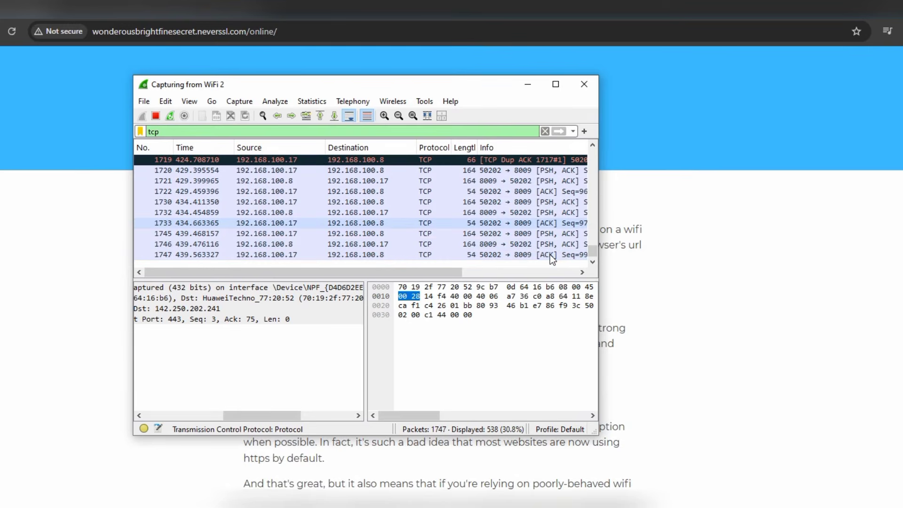
pyautogui.moveTo(454, 269); pyautogui.dragTo(345, 295)
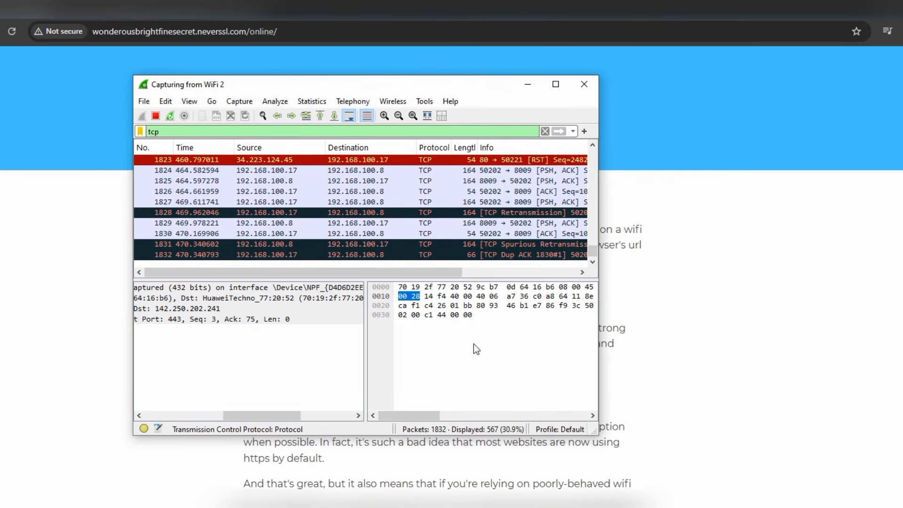
pyautogui.click(408, 288)
pyautogui.moveTo(403, 276); pyautogui.dragTo(458, 276)
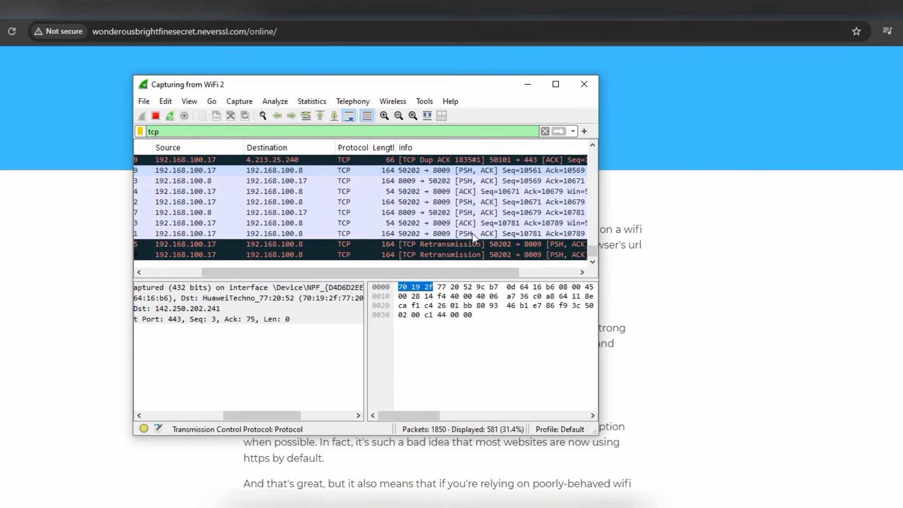
pyautogui.moveTo(394, 269); pyautogui.dragTo(306, 274)
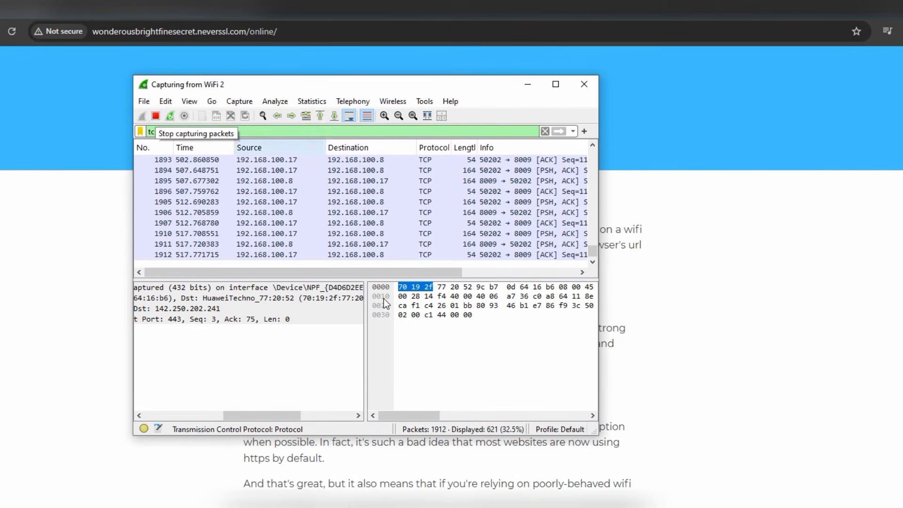
pyautogui.click(405, 314)
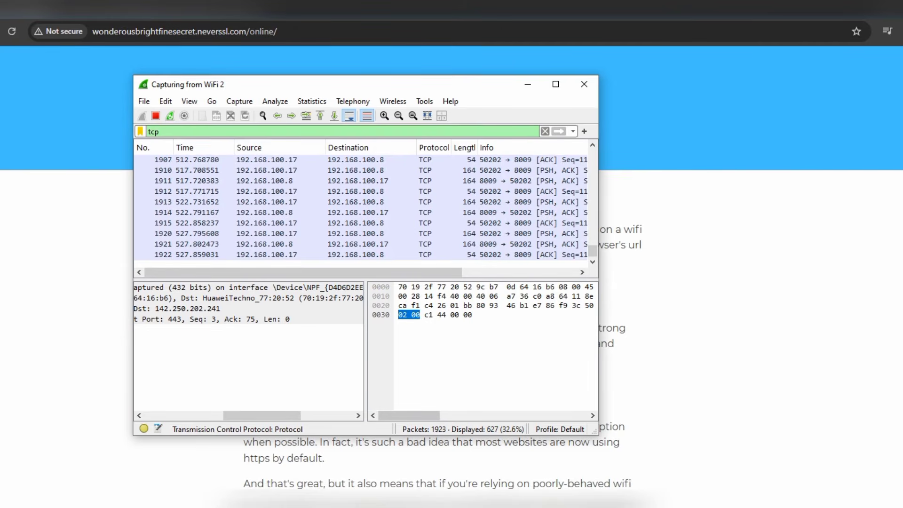
pyautogui.click(546, 501)
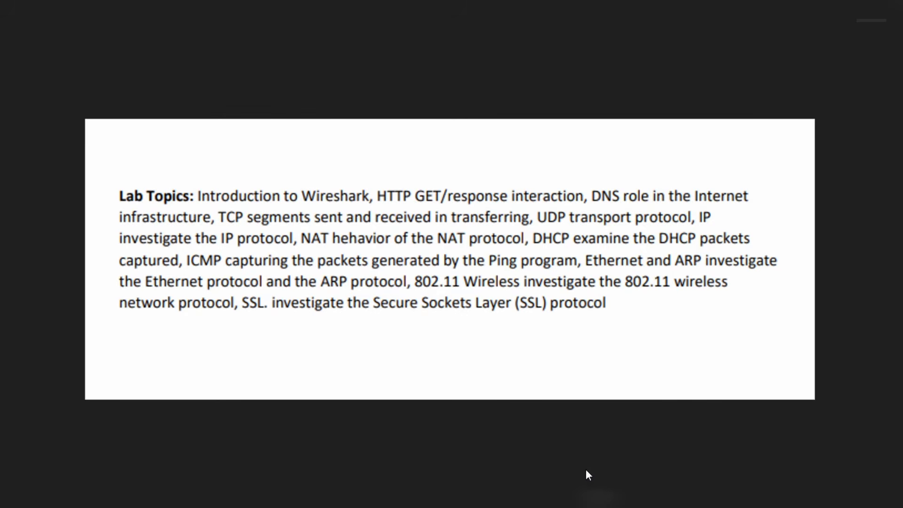
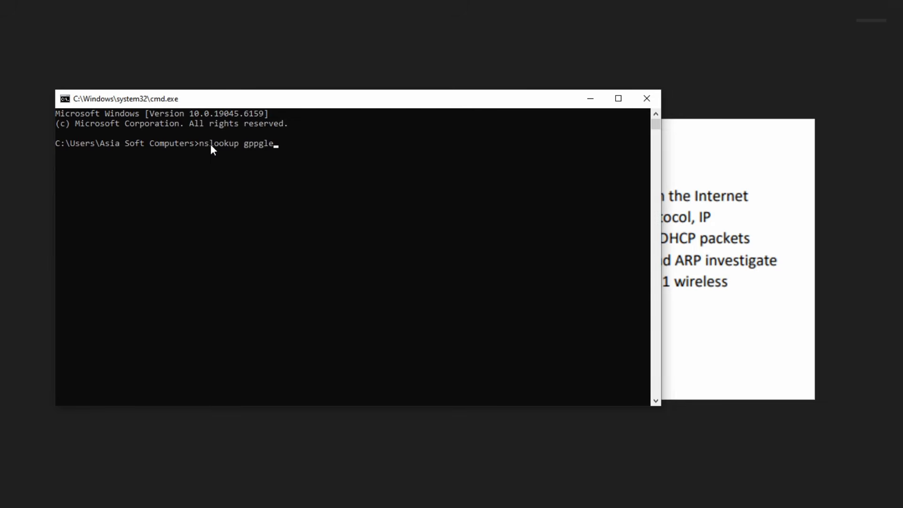
# Step: Correct the misspelled domain in the command prompt and run nslookup google.com
pyautogui.press('BackSpace')
pyautogui.press('BackSpace')
pyautogui.press('BackSpace')
pyautogui.press('BackSpace')
pyautogui.press('BackSpace')
pyautogui.write('oogle.com')
pyautogui.press('Return')
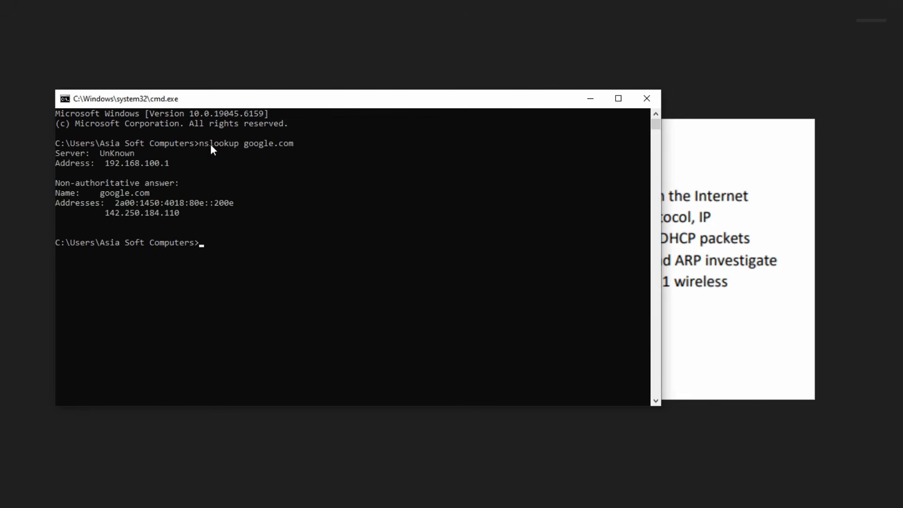
# Step: Highlight the server name, the server address and google.com's resolved addresses in the nslookup output
pyautogui.click(102, 151)
pyautogui.moveTo(103, 151); pyautogui.dragTo(144, 148)
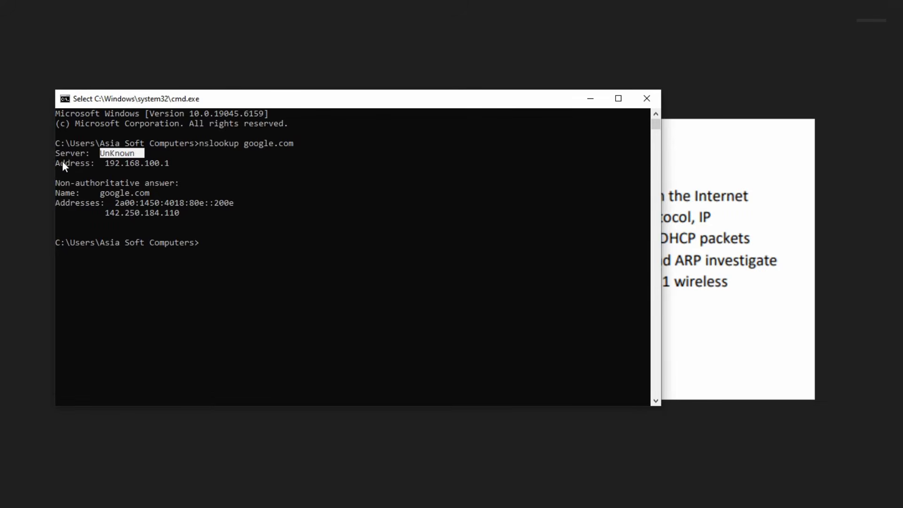
pyautogui.click(106, 163)
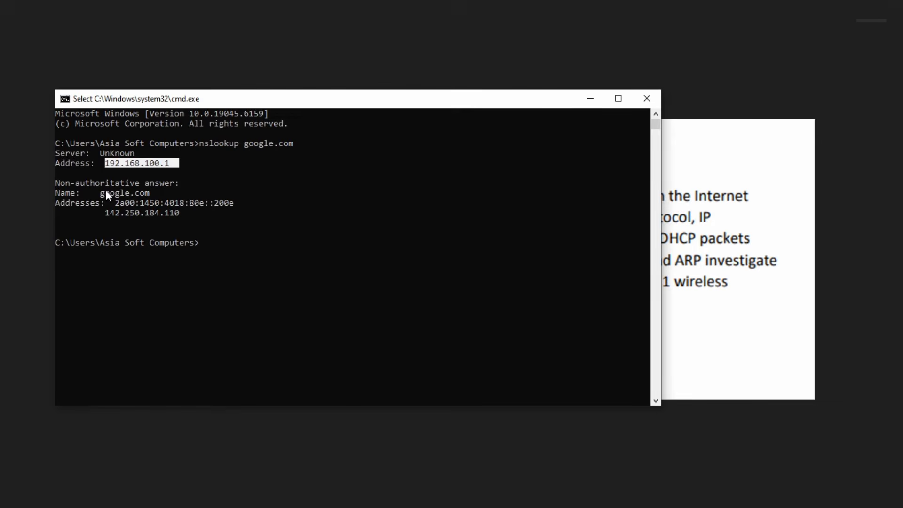
pyautogui.moveTo(106, 193); pyautogui.dragTo(177, 219)
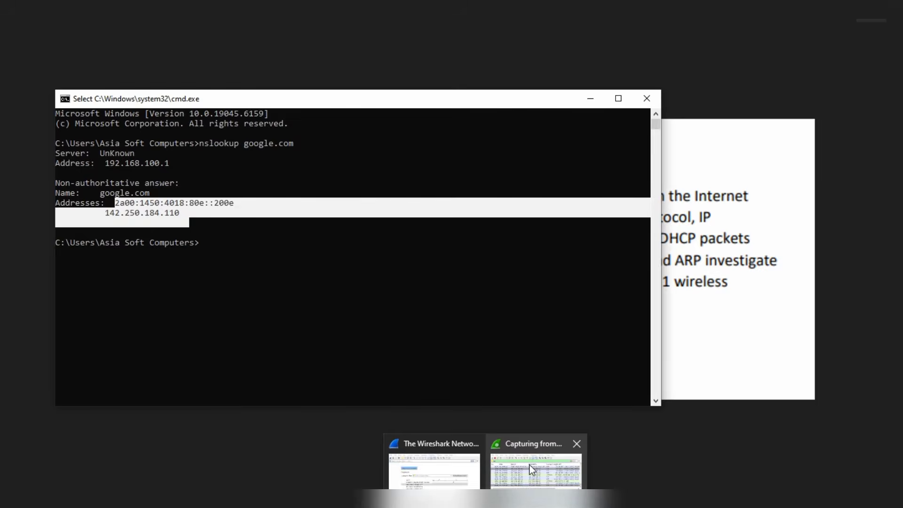
# Step: Switch back to the live Wireshark capture and change the display filter to udp
pyautogui.click(530, 464)
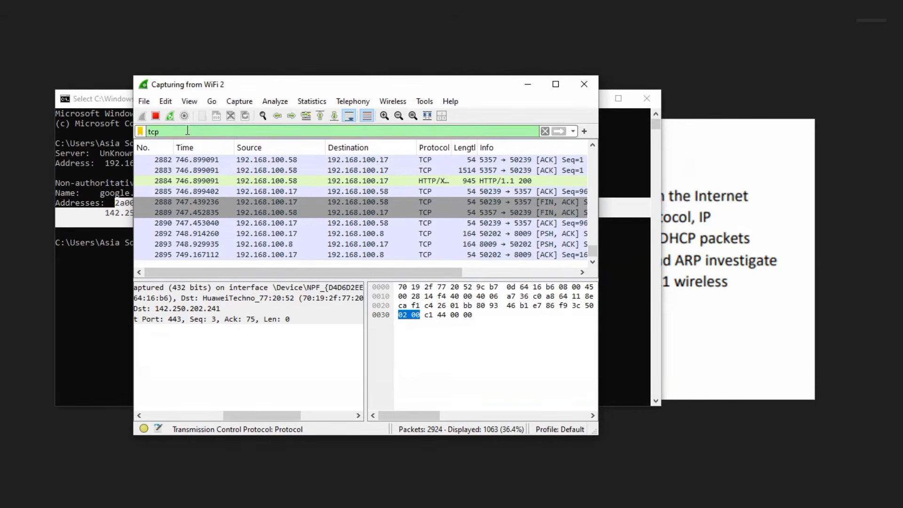
pyautogui.moveTo(187, 130); pyautogui.dragTo(136, 133)
pyautogui.write('u')
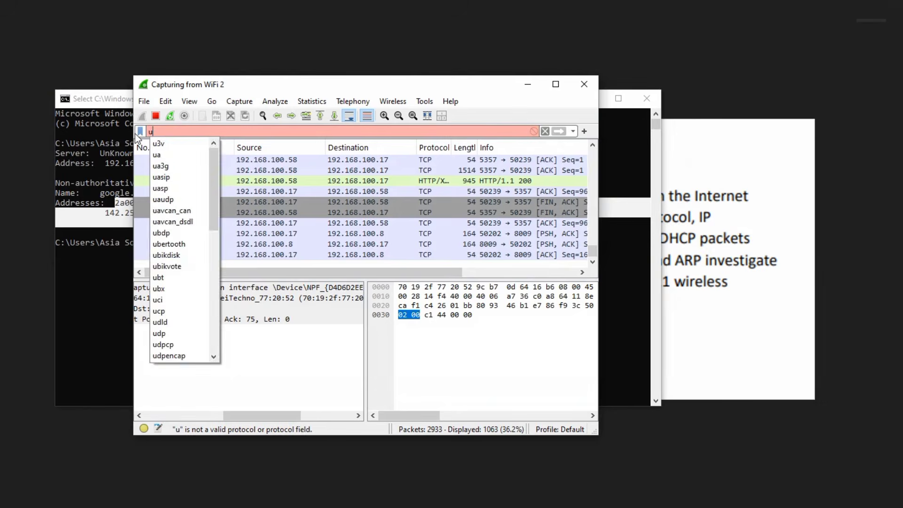
pyautogui.write('dp')
pyautogui.press('Return')
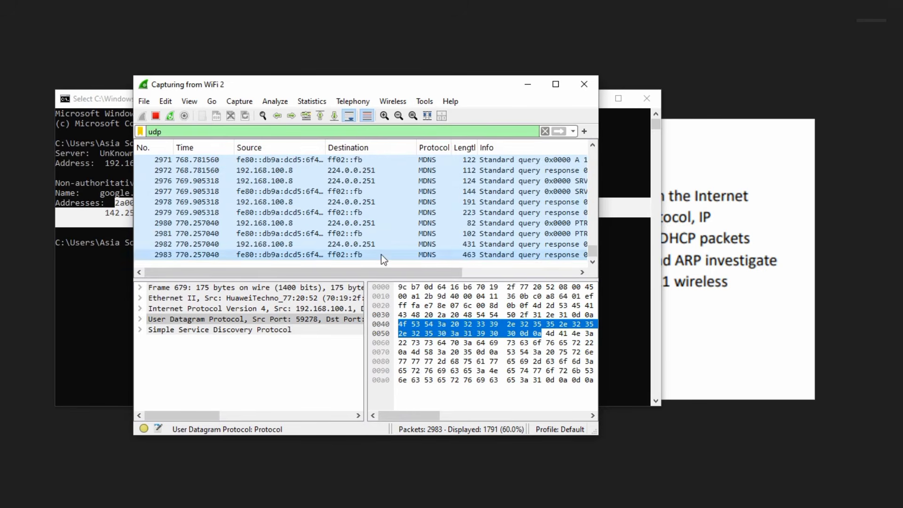
# Step: Inspect the UDP traffic, including the first QUIC packet and the DNS query for play.google.com
pyautogui.moveTo(359, 273); pyautogui.dragTo(494, 270)
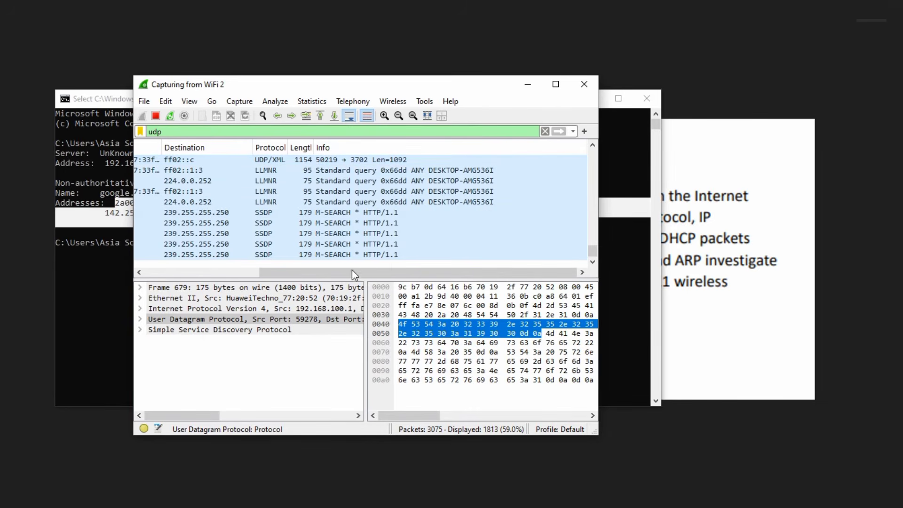
pyautogui.click(562, 261)
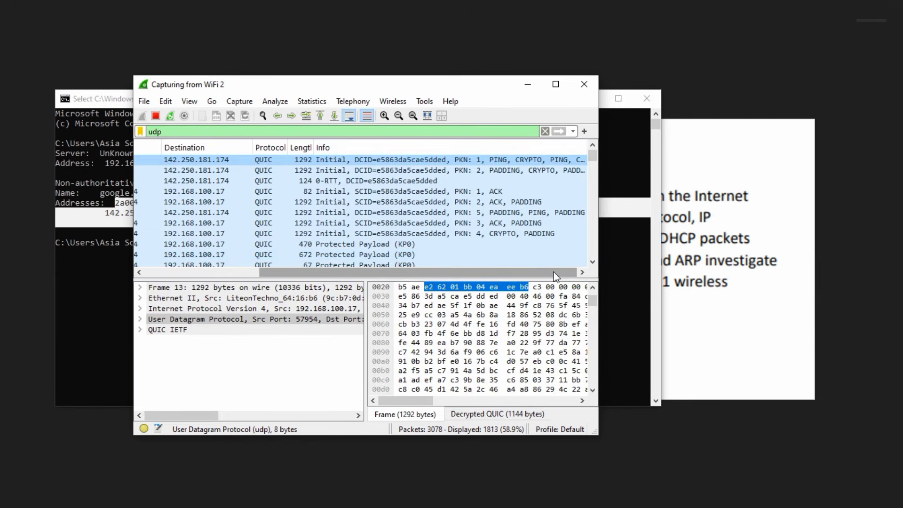
pyautogui.moveTo(554, 272); pyautogui.dragTo(480, 279)
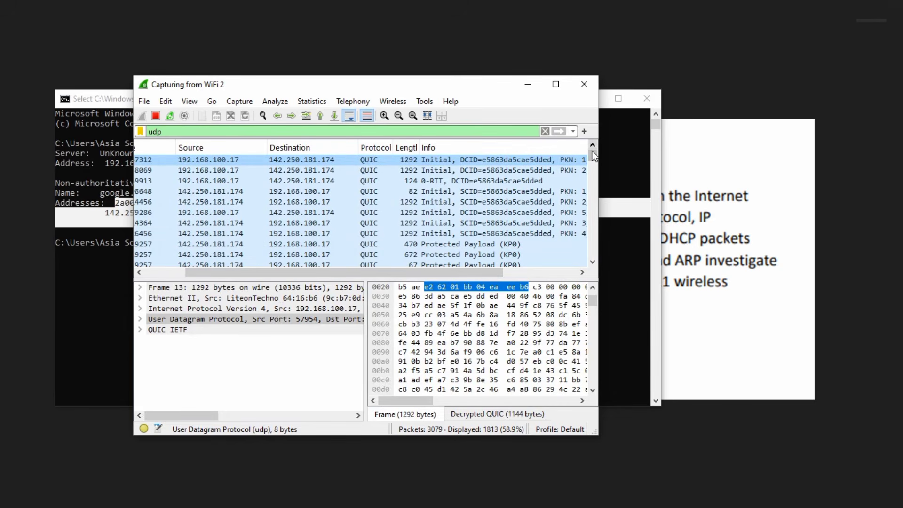
pyautogui.moveTo(592, 153); pyautogui.dragTo(589, 179)
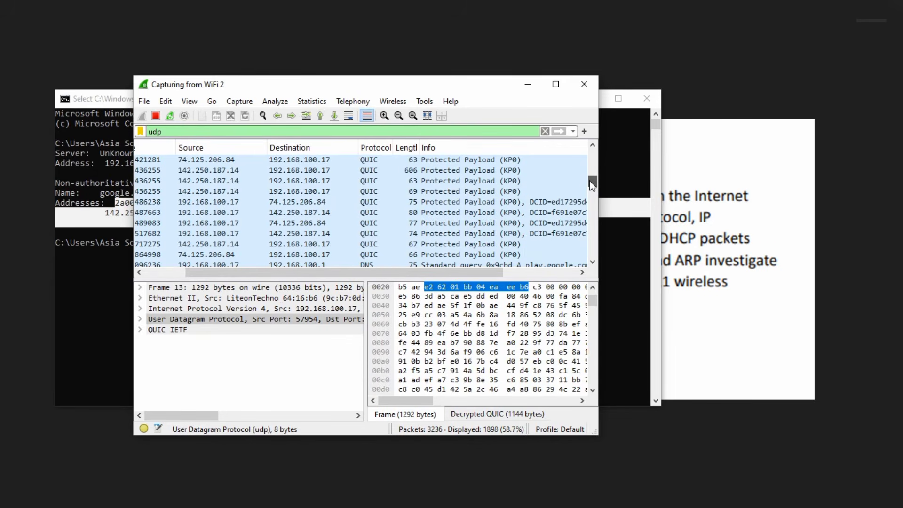
pyautogui.click(532, 265)
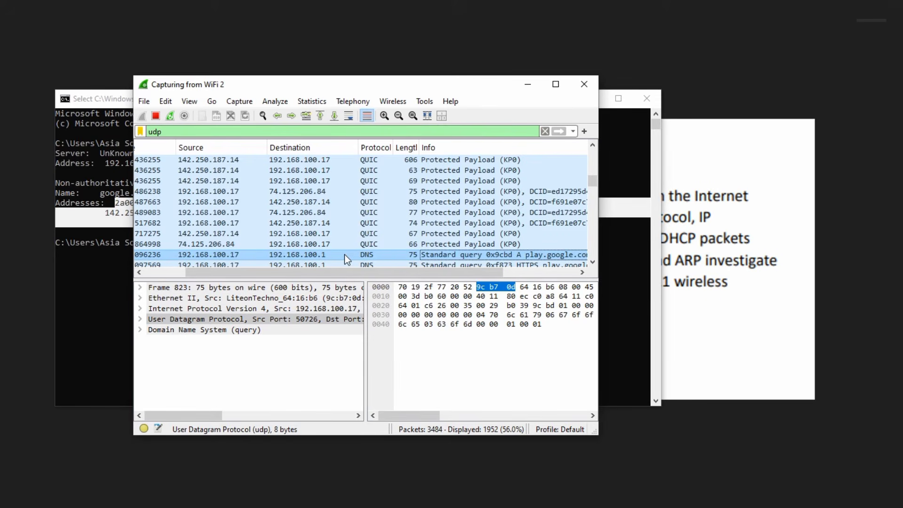
# Step: Stop the WiFi 2 packet capture and minimize Wireshark and the command prompt to reveal the lab topics image
pyautogui.click(156, 116)
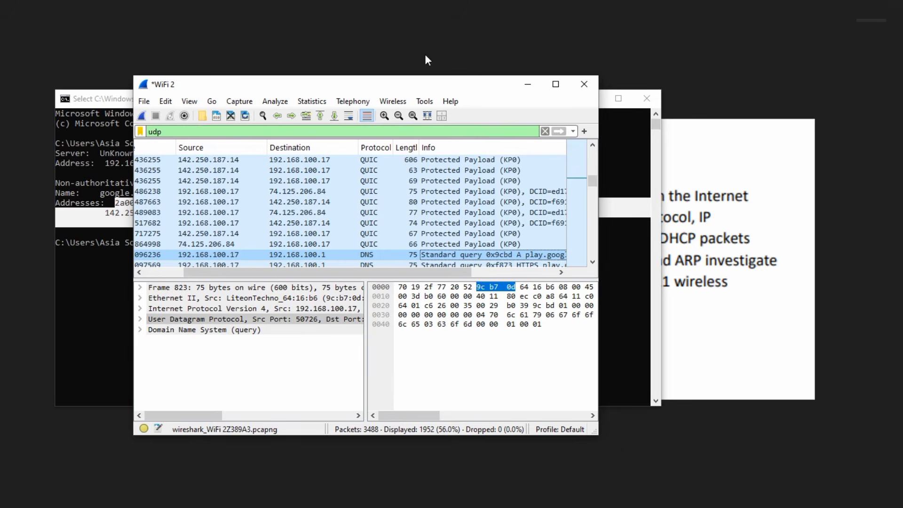
pyautogui.click(528, 84)
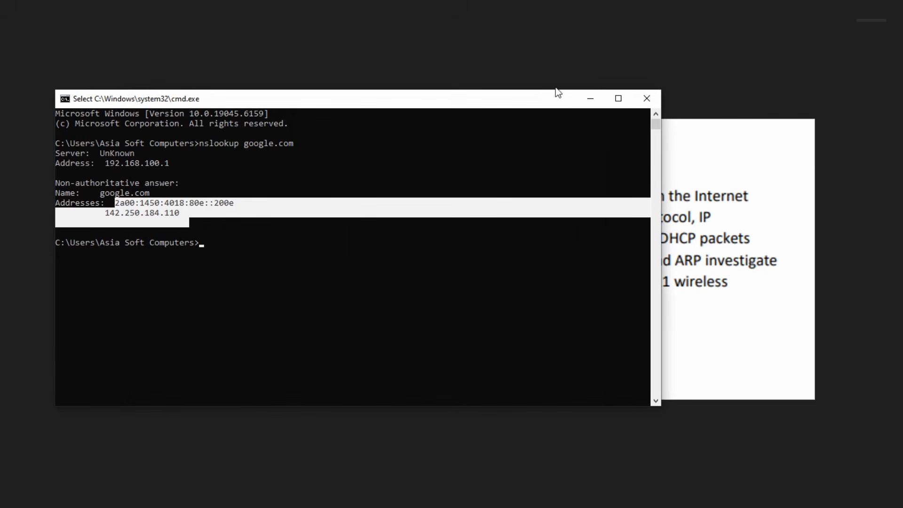
pyautogui.click(590, 101)
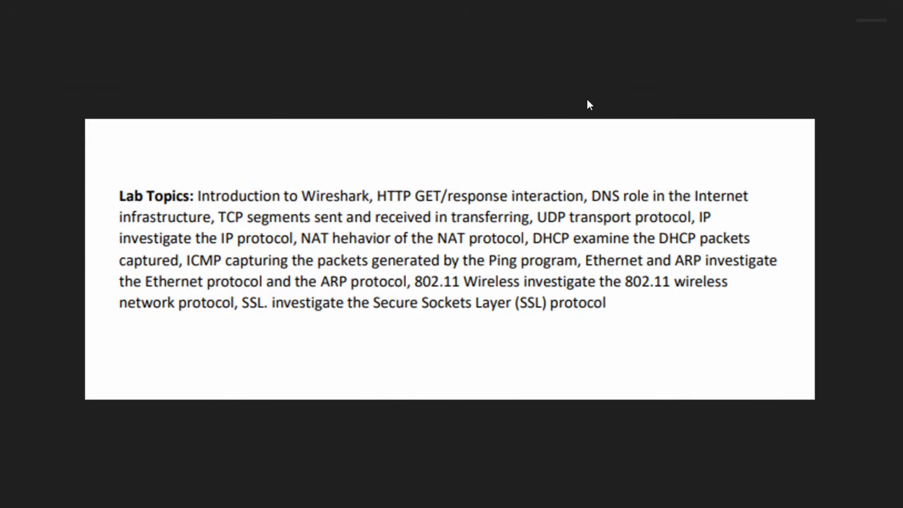
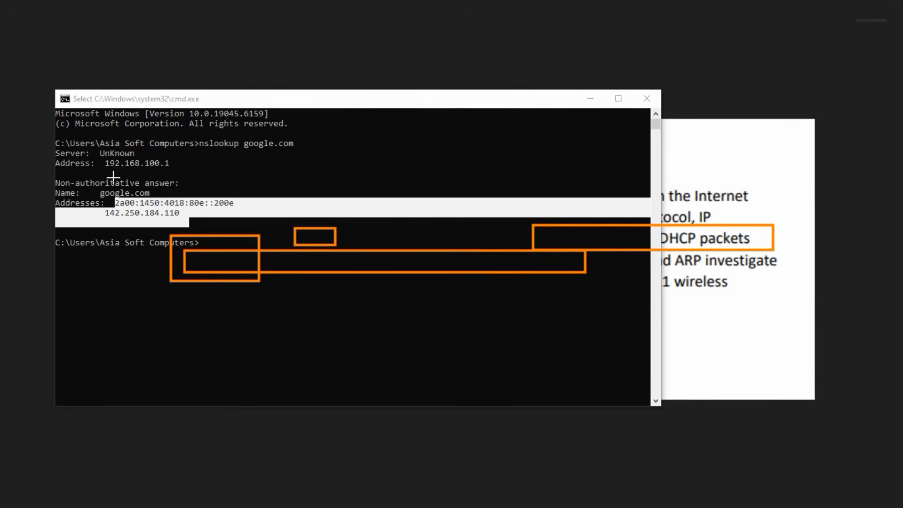
pyautogui.moveTo(113, 178); pyautogui.dragTo(902, 319)
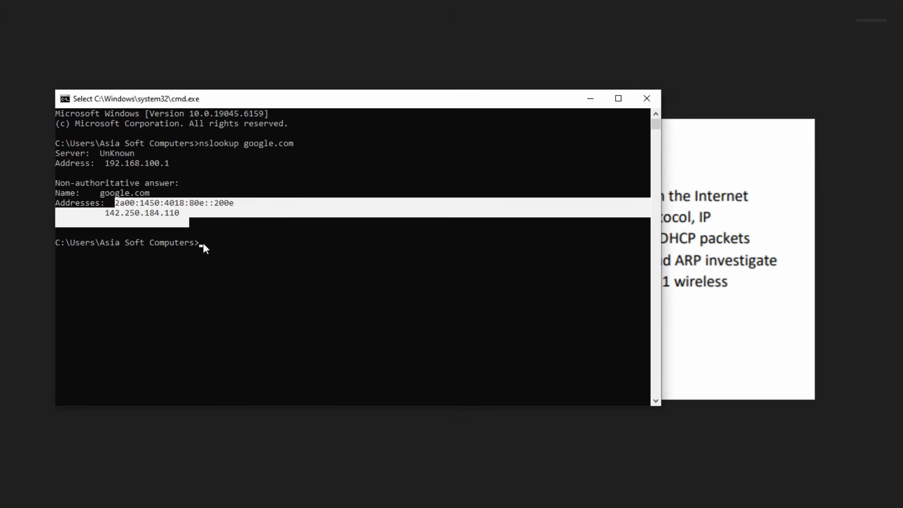
pyautogui.write('ping')
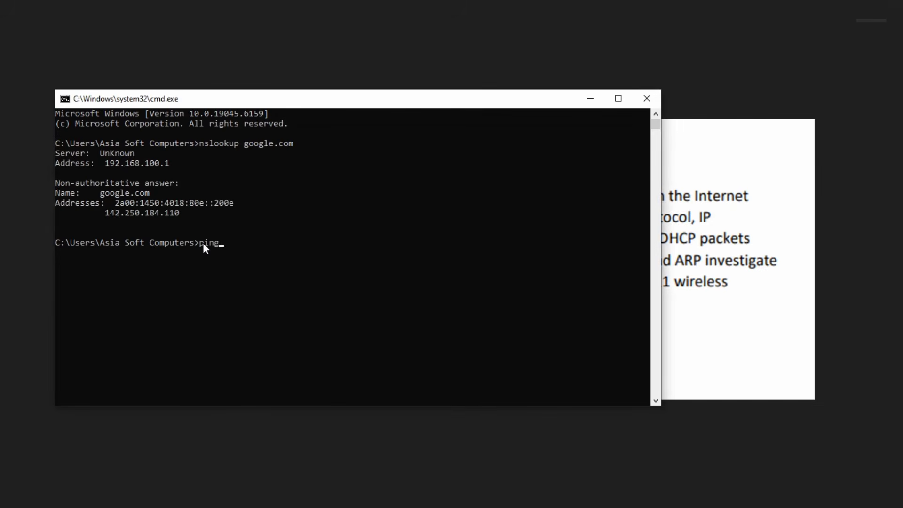
pyautogui.write(' google.c')
pyautogui.press('BackSpace')
pyautogui.press('BackSpace')
pyautogui.press('BackSpace')
pyautogui.press('BackSpace')
pyautogui.press('BackSpace')
pyautogui.press('BackSpace')
pyautogui.press('BackSpace')
pyautogui.press('BackSpace')
pyautogui.press('BackSpace')
pyautogui.write('www.google.com')
pyautogui.press('Return')
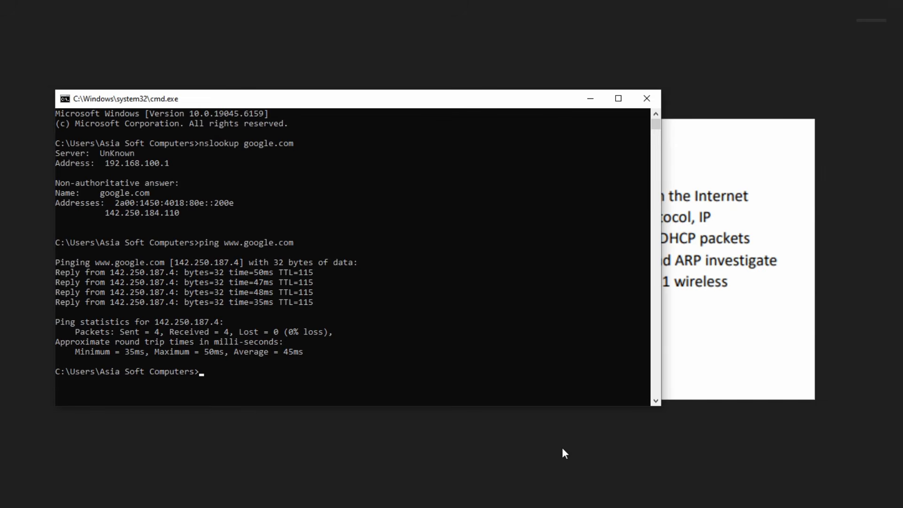
pyautogui.moveTo(517, 503)
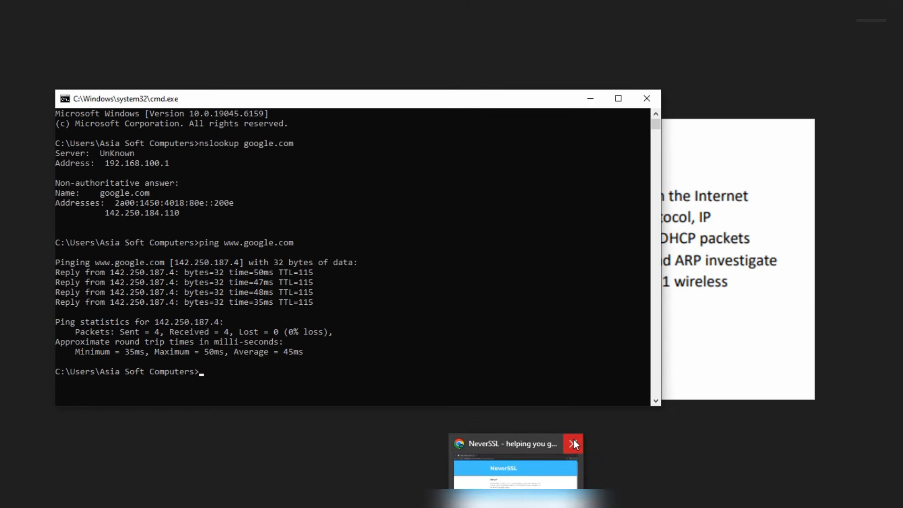
pyautogui.click(573, 443)
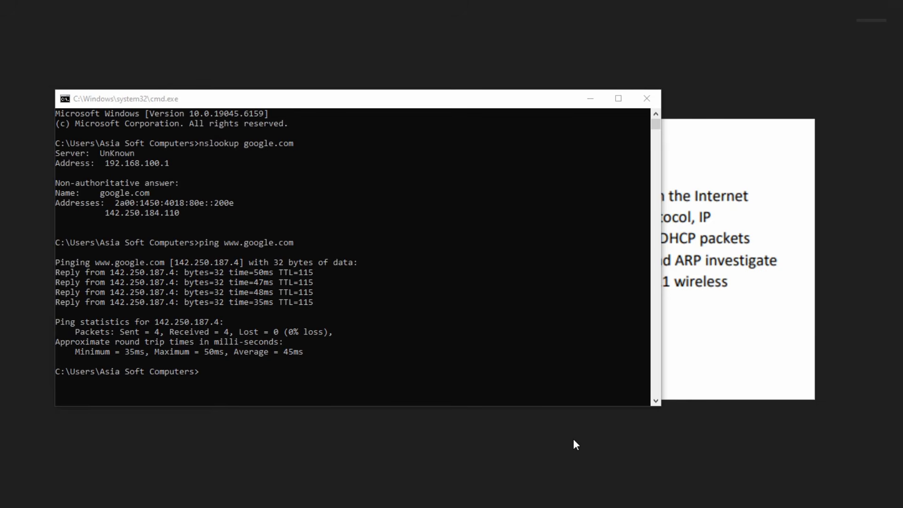
pyautogui.click(217, 375)
pyautogui.press('Up')
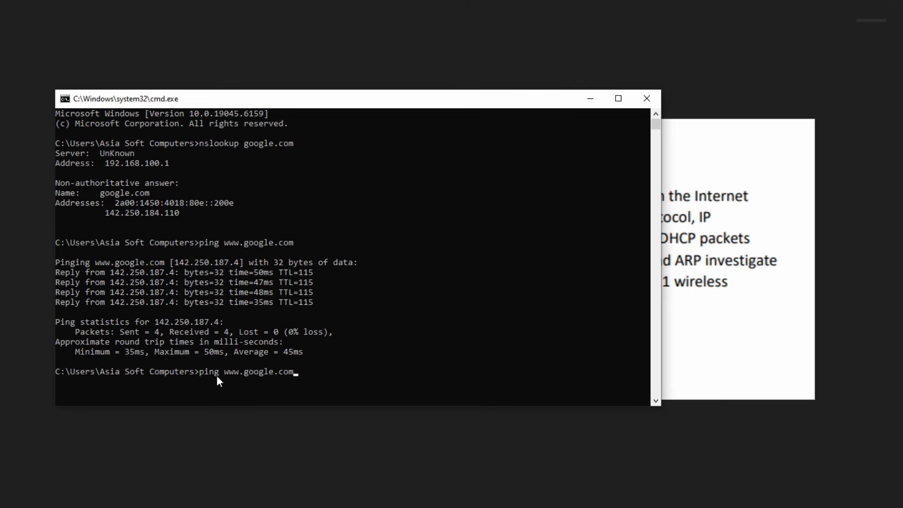
pyautogui.press('Return')
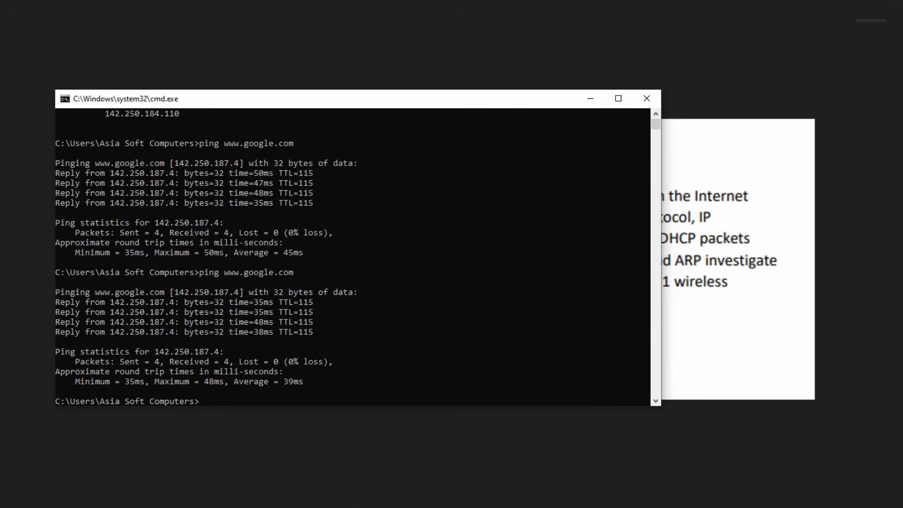
# Step: Switch to the live Wireshark capture and replace the display filter with icmp
pyautogui.click(536, 482)
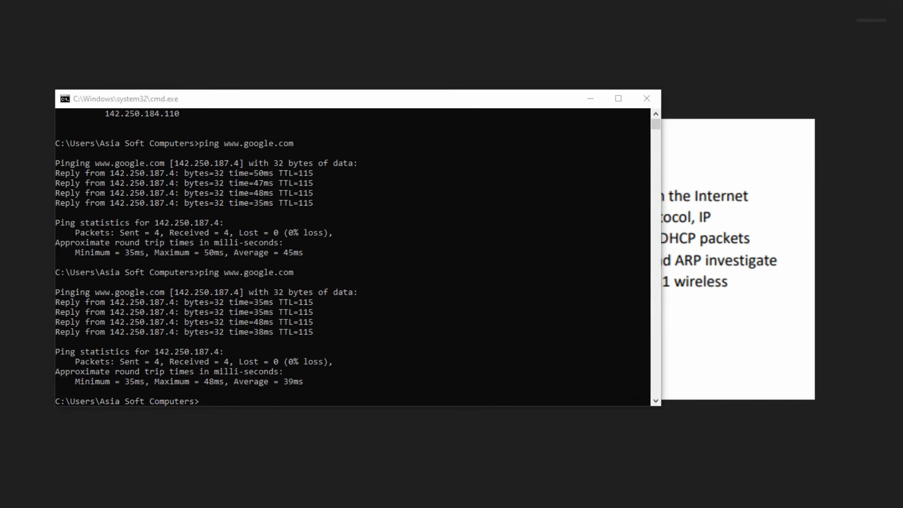
pyautogui.moveTo(487, 500)
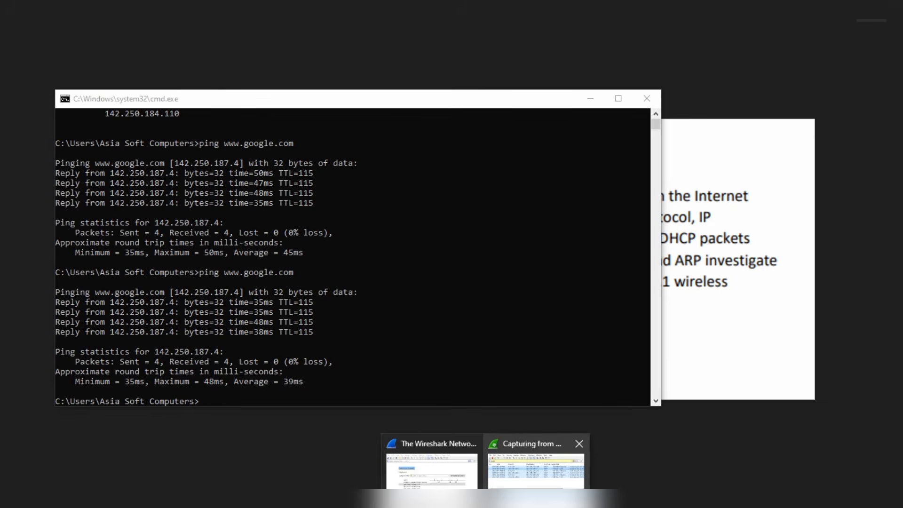
pyautogui.click(536, 470)
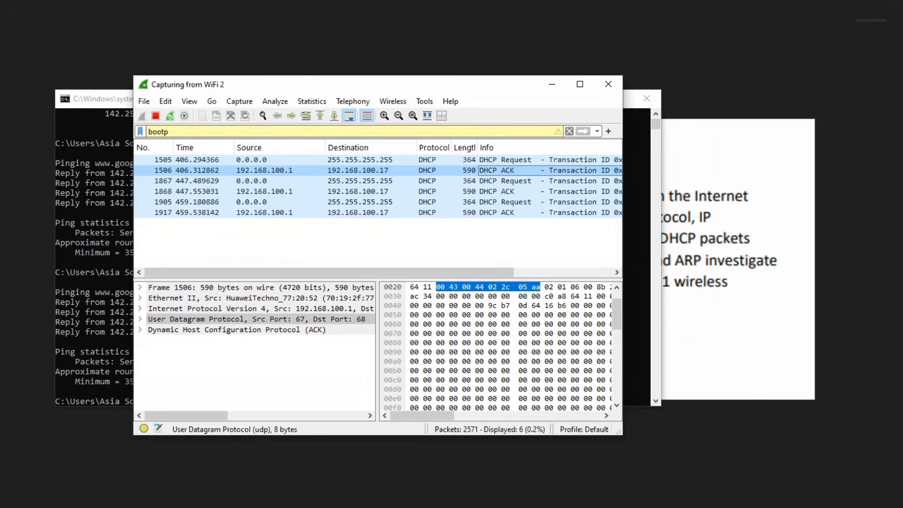
pyautogui.click(237, 134)
pyautogui.press('BackSpace')
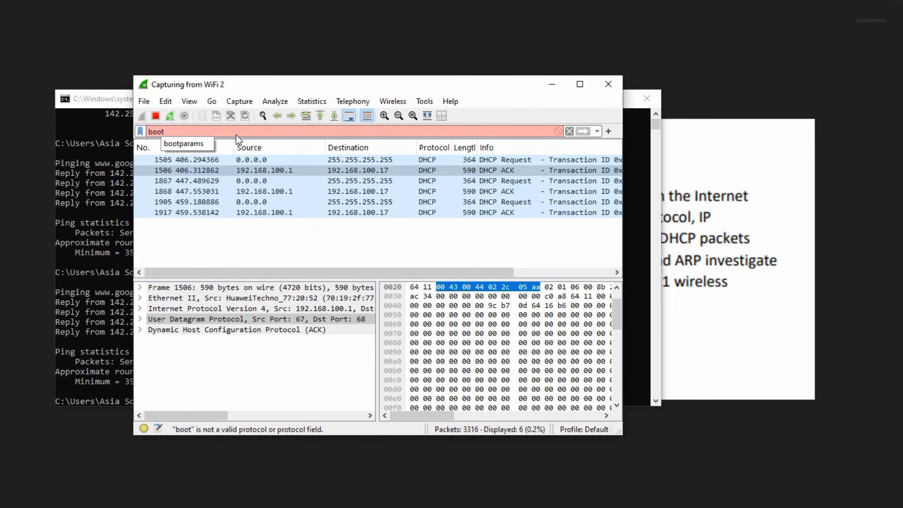
pyautogui.press('BackSpace')
pyautogui.press('BackSpace')
pyautogui.press('BackSpace')
pyautogui.press('BackSpace')
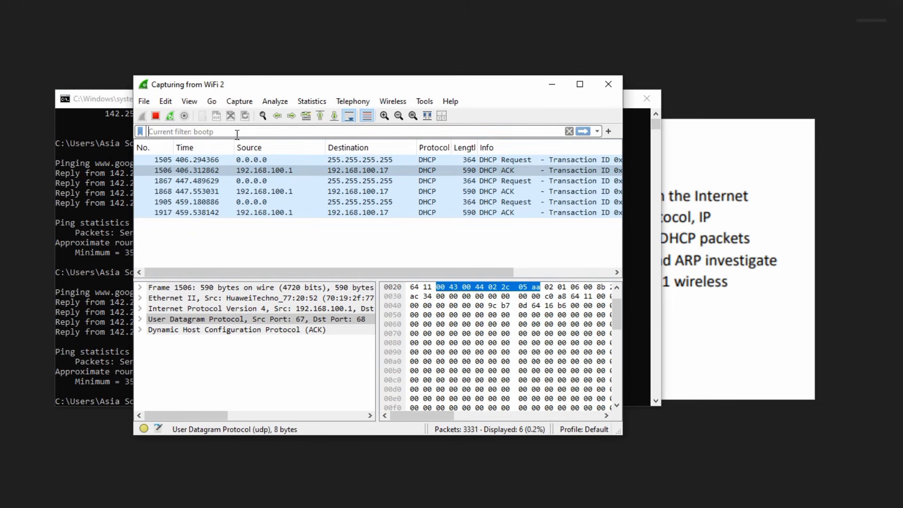
pyautogui.write('icmp')
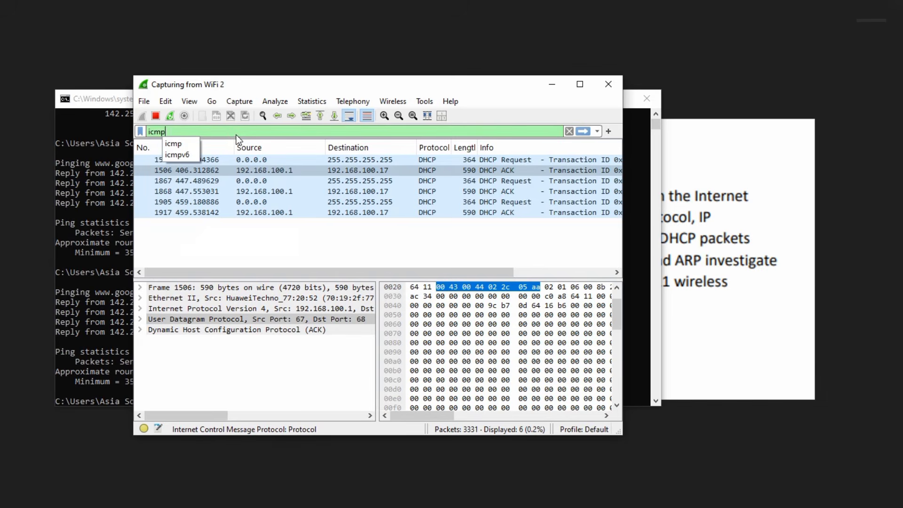
pyautogui.press('Return')
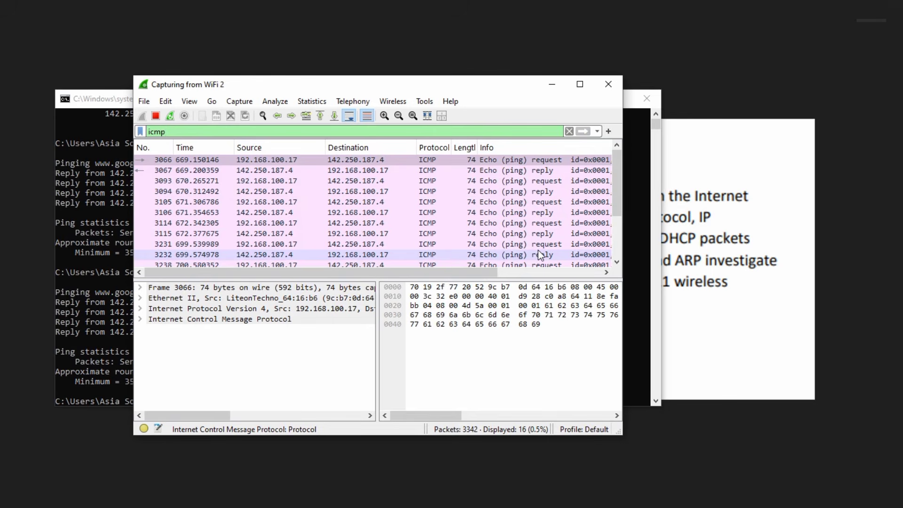
# Step: Inspect the first echo reply's Info details, and minimize Wireshark and the command prompt to reveal the lab topics image
pyautogui.press('Return')
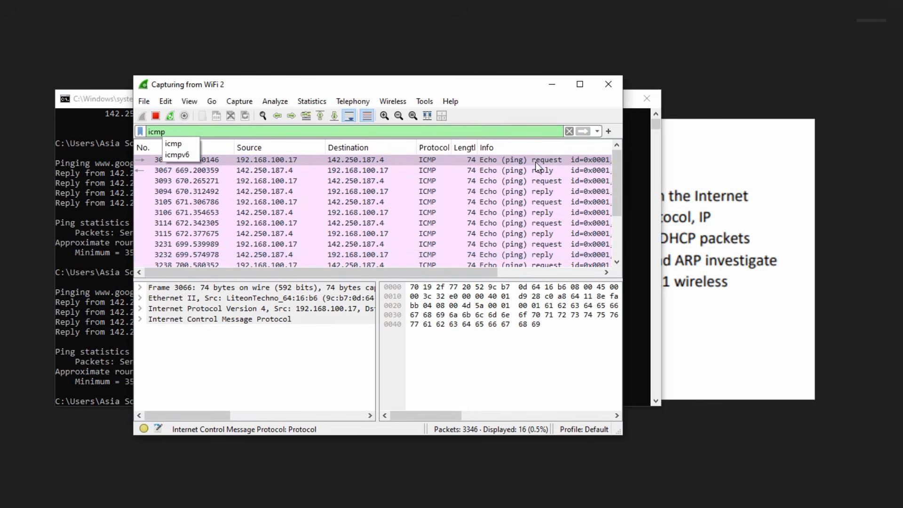
pyautogui.click(539, 174)
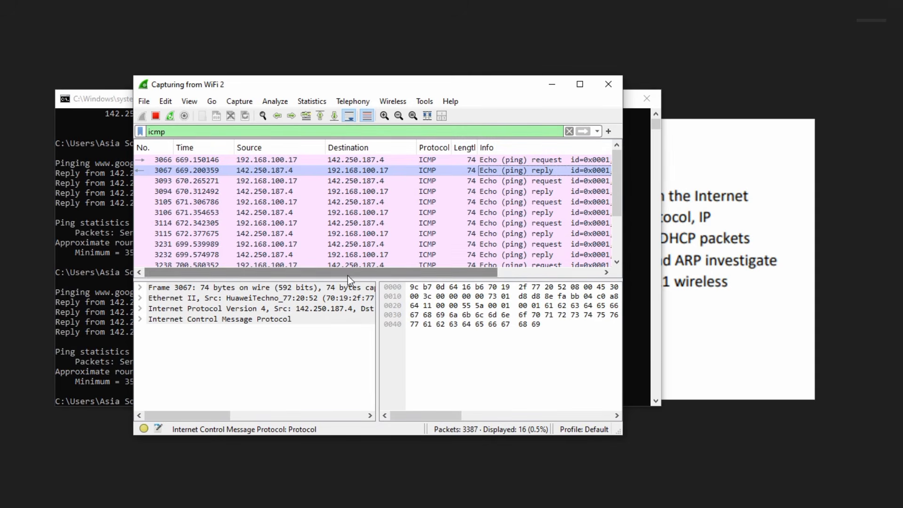
pyautogui.moveTo(348, 276); pyautogui.dragTo(468, 278)
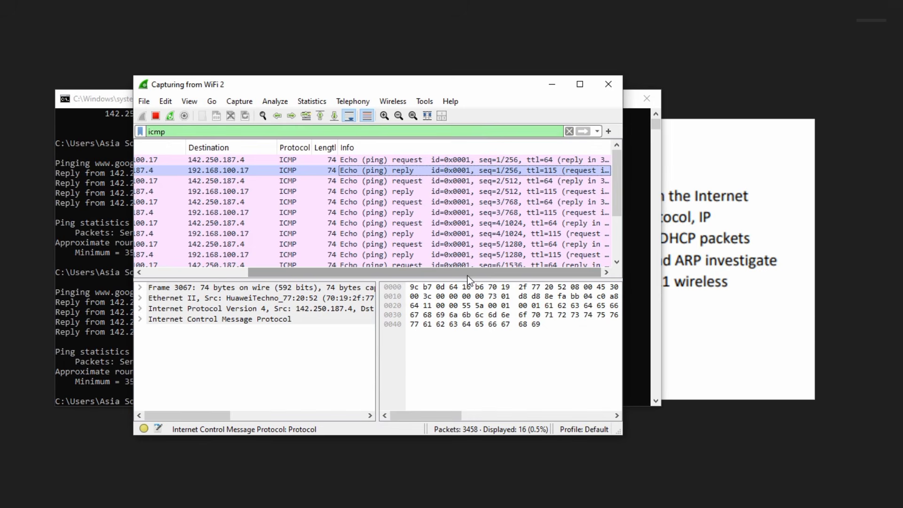
pyautogui.click(553, 84)
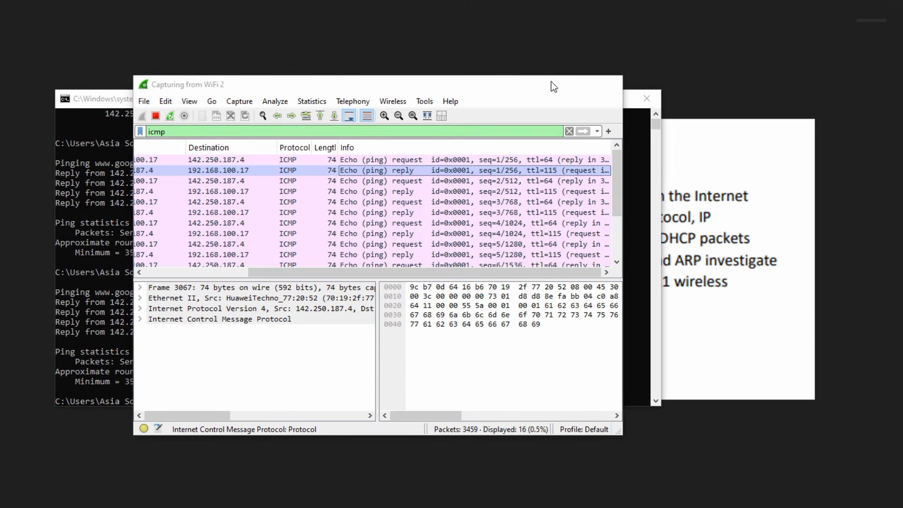
pyautogui.click(588, 101)
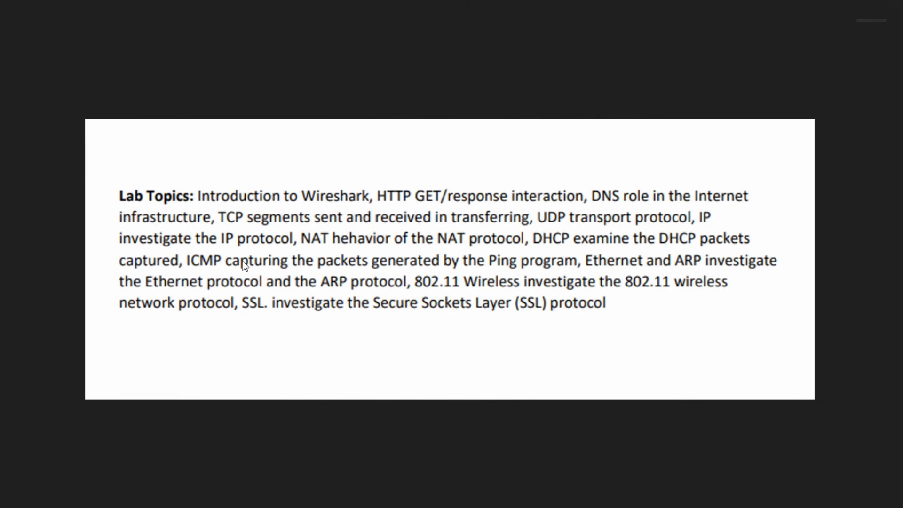
# Step: Return to the Wireshark capture to inspect the second and third ping exchanges, and bring up the command prompt's ping output
pyautogui.moveTo(485, 499)
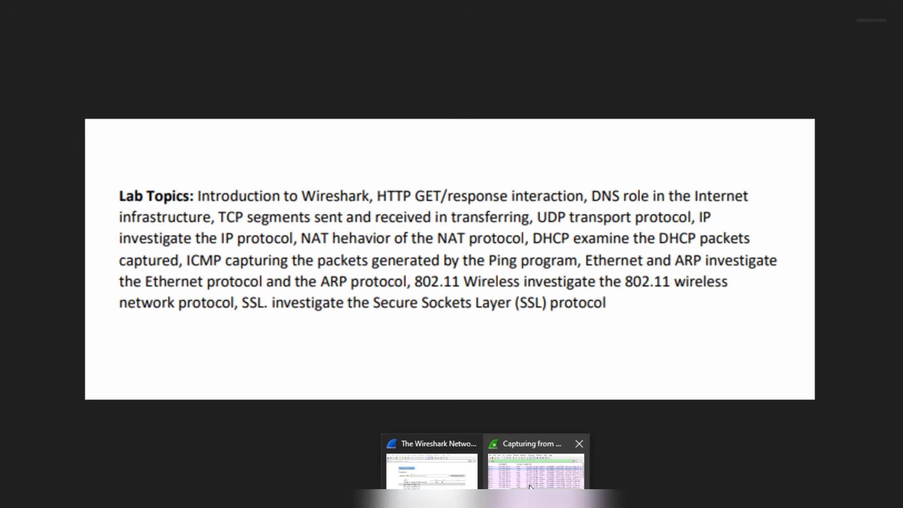
pyautogui.click(531, 466)
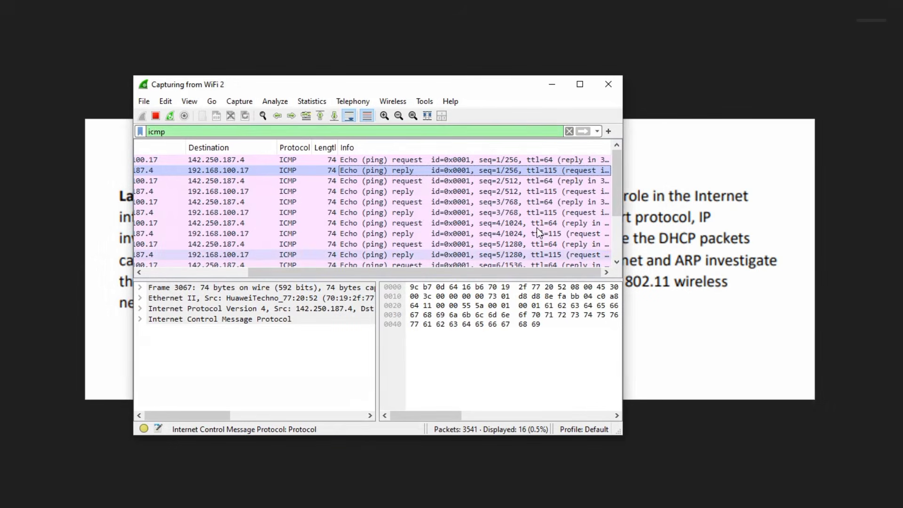
pyautogui.click(568, 182)
pyautogui.click(577, 192)
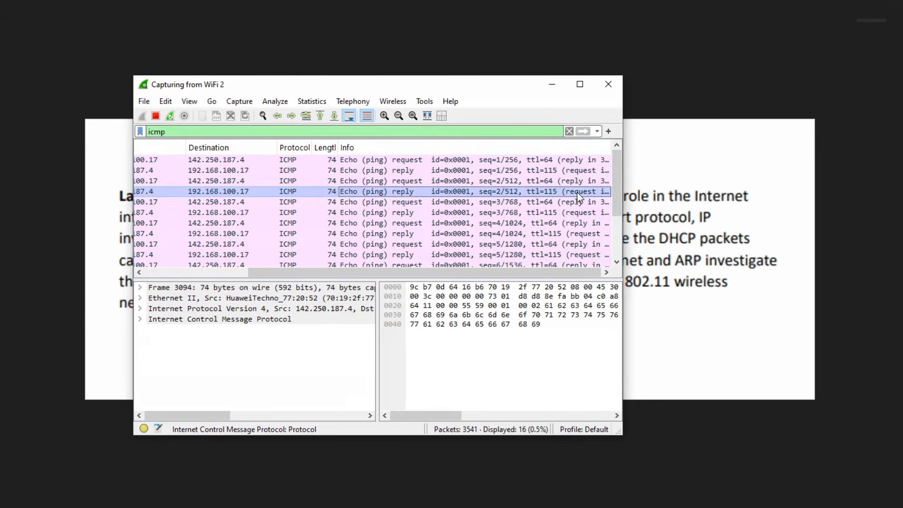
pyautogui.click(581, 200)
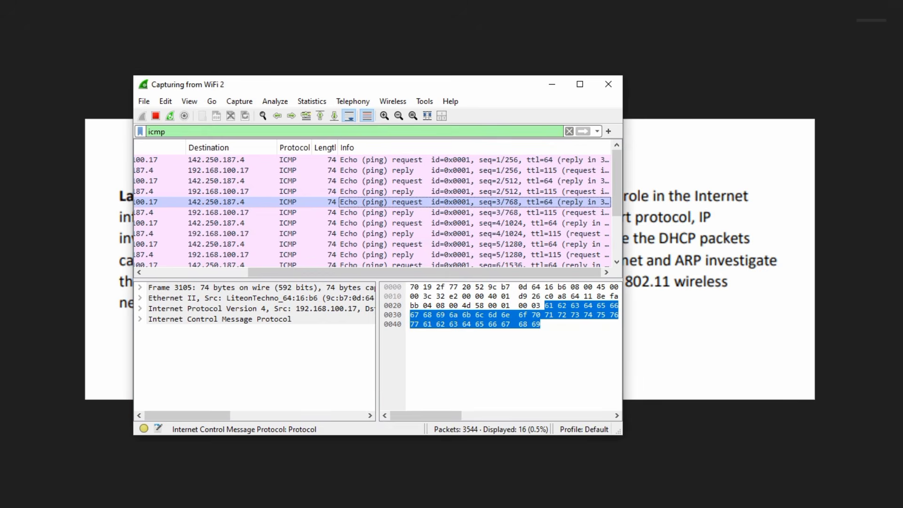
pyautogui.click(546, 507)
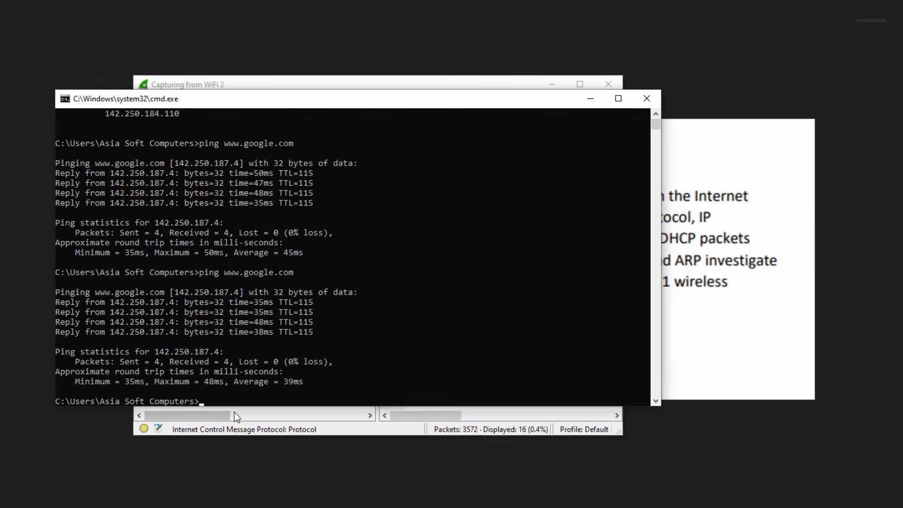
# Step: Minimize the command prompt and Wireshark, and outline "Ethernet and ARP investigate" in the lab topics with an orange box
pyautogui.click(591, 98)
pyautogui.click(556, 87)
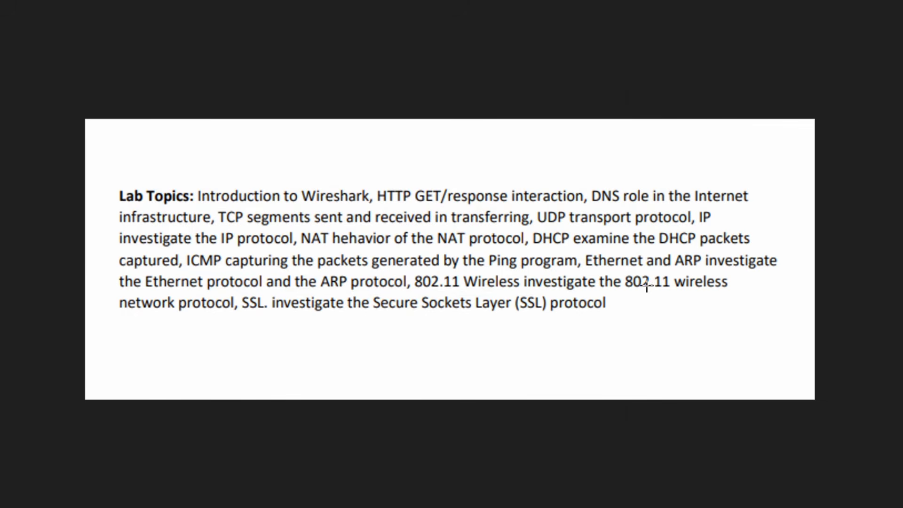
pyautogui.moveTo(581, 250)
pyautogui.mouseDown()
pyautogui.moveTo(682, 287)
pyautogui.moveTo(798, 276)
pyautogui.mouseUp()
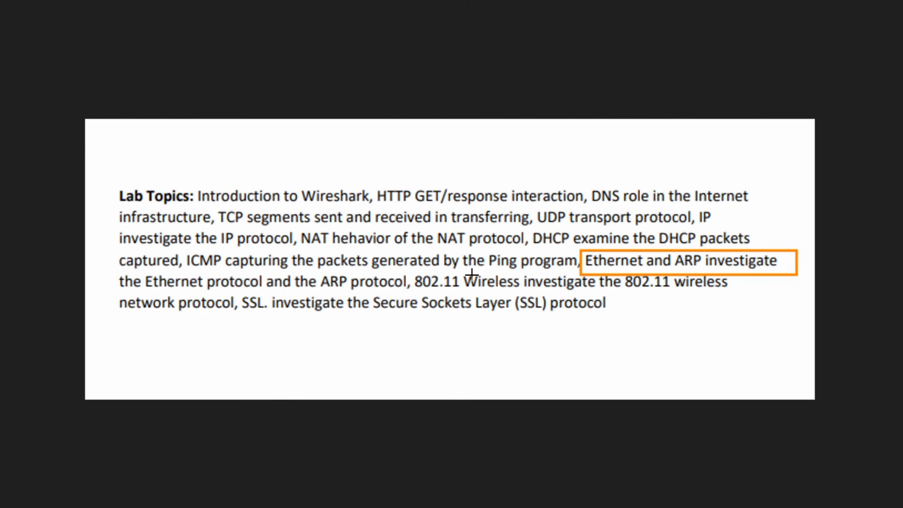
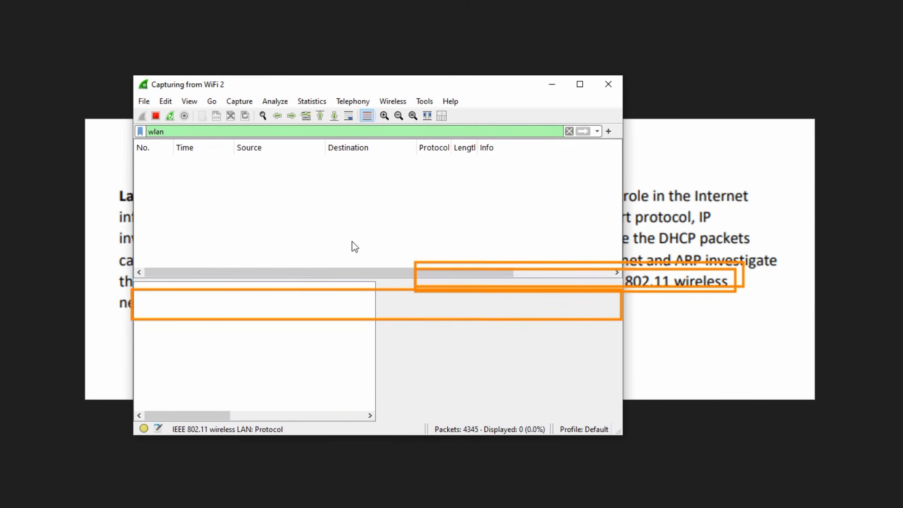
# Step: Apply the wlan display filter to the WiFi 2 capture
pyautogui.press('Return')
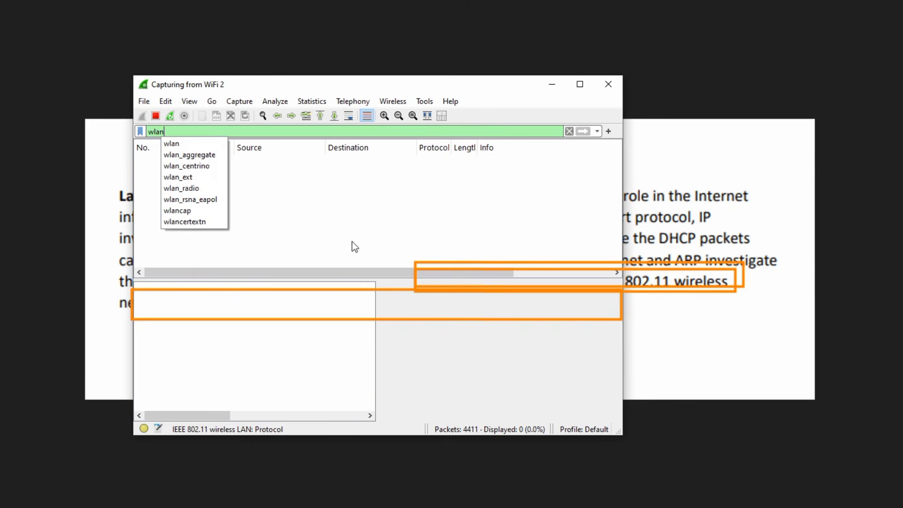
pyautogui.press('Return')
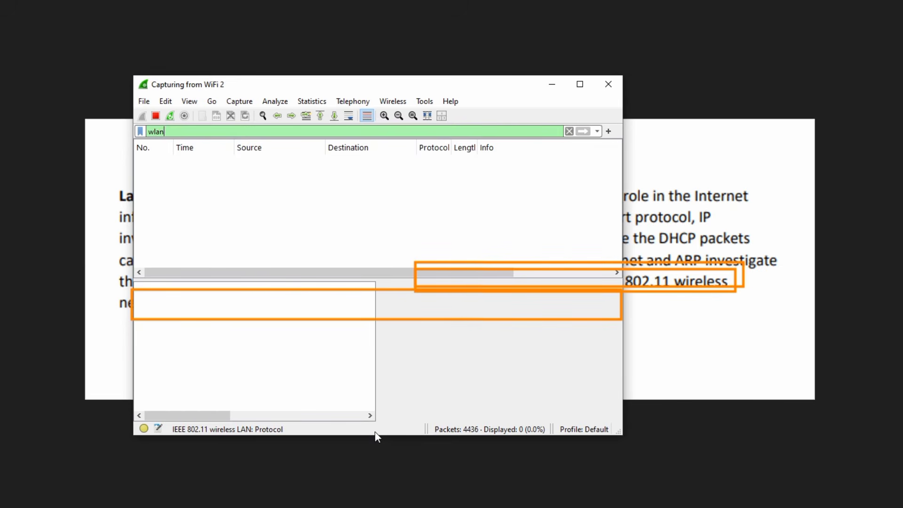
pyautogui.press('Return')
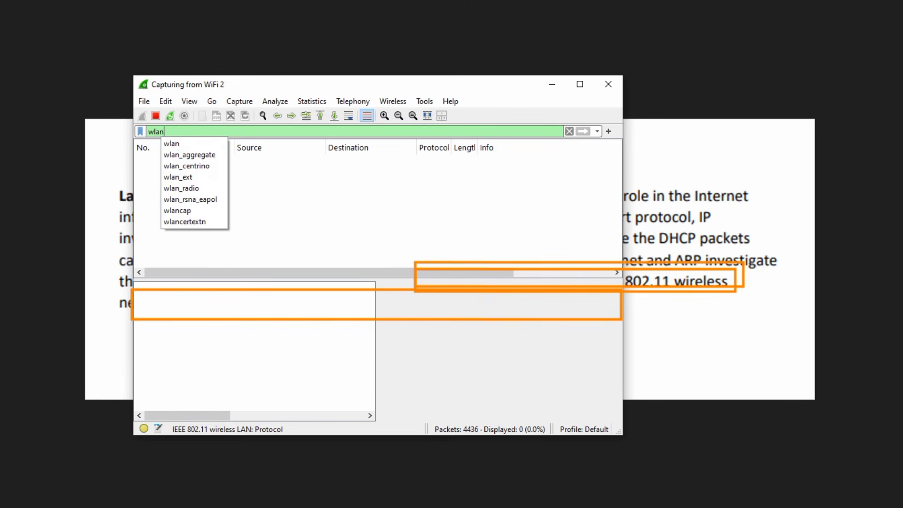
# Step: Disconnect from the current Wi-Fi network in the Windows network list and enable automatic connection for it
pyautogui.hotkey('alt', 'Tab')
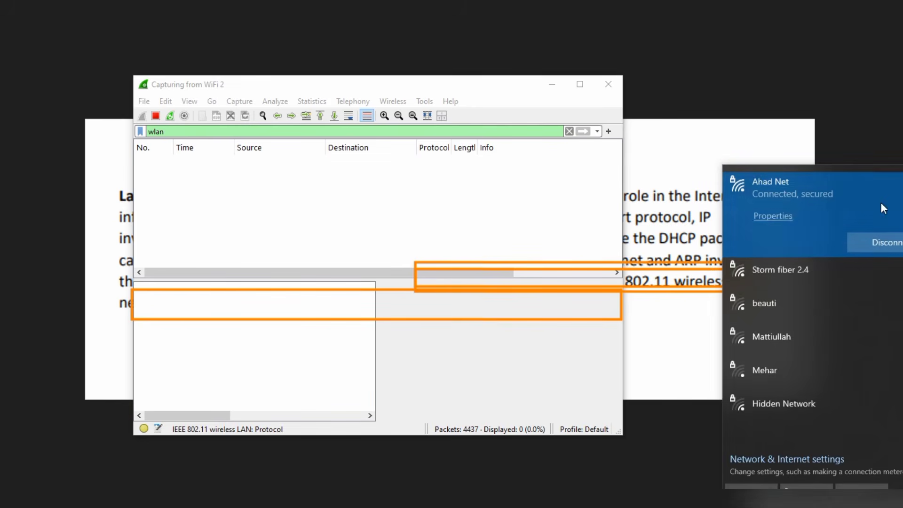
pyautogui.click(875, 244)
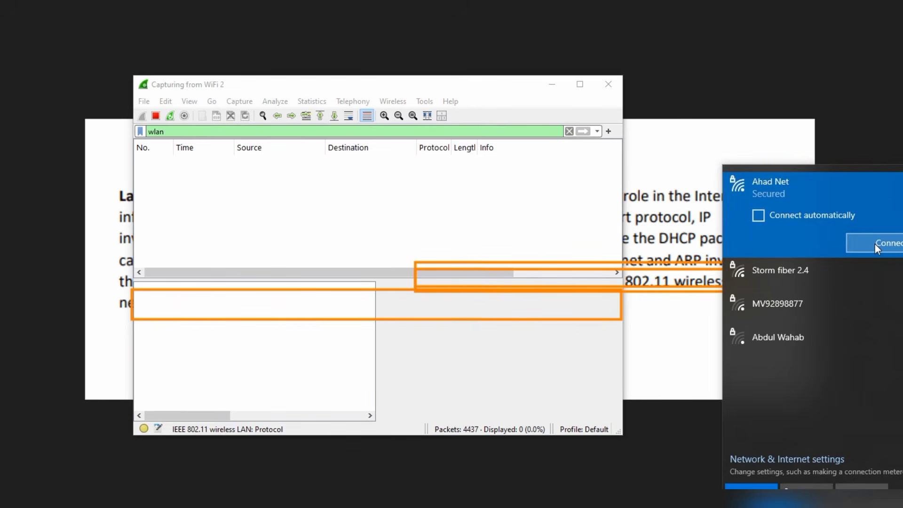
pyautogui.click(758, 216)
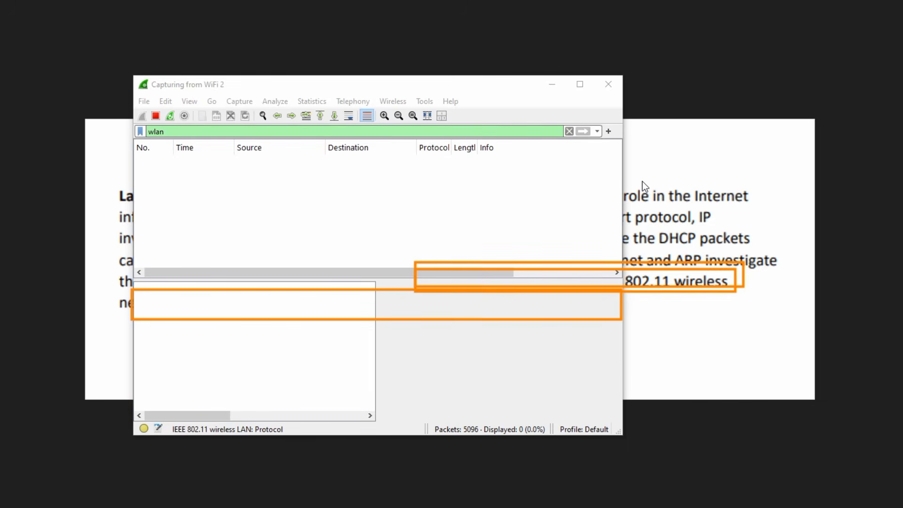
# Step: Replace the wlan display filter in the live capture with ssl
pyautogui.press('BackSpace')
pyautogui.press('BackSpace')
pyautogui.press('BackSpace')
pyautogui.press('BackSpace')
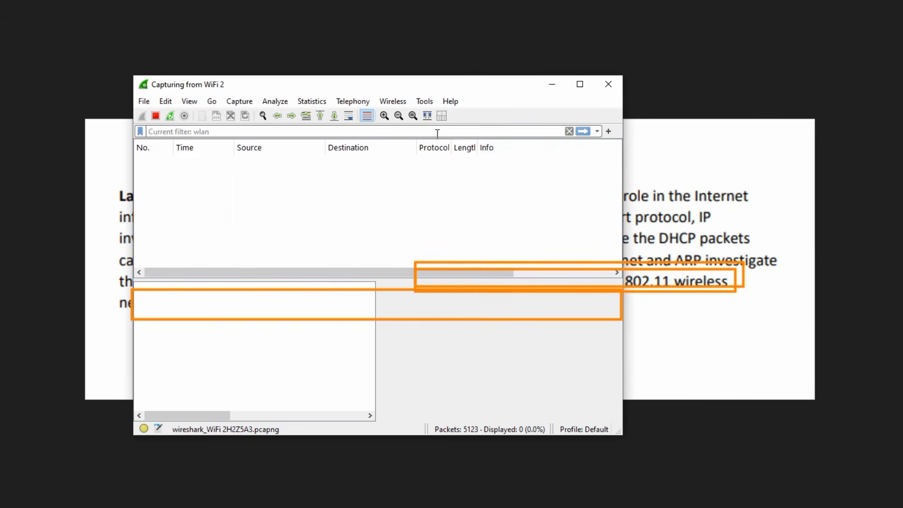
pyautogui.write('ss')
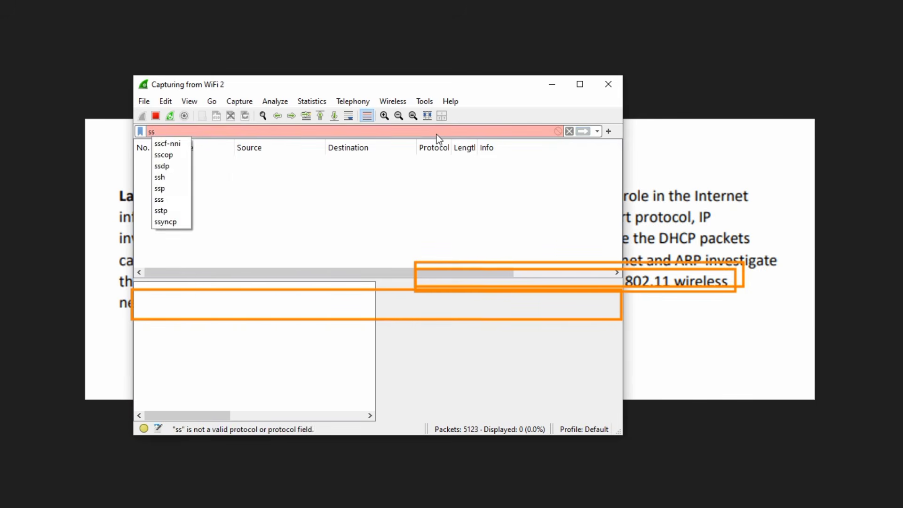
pyautogui.write('l')
pyautogui.press('Return')
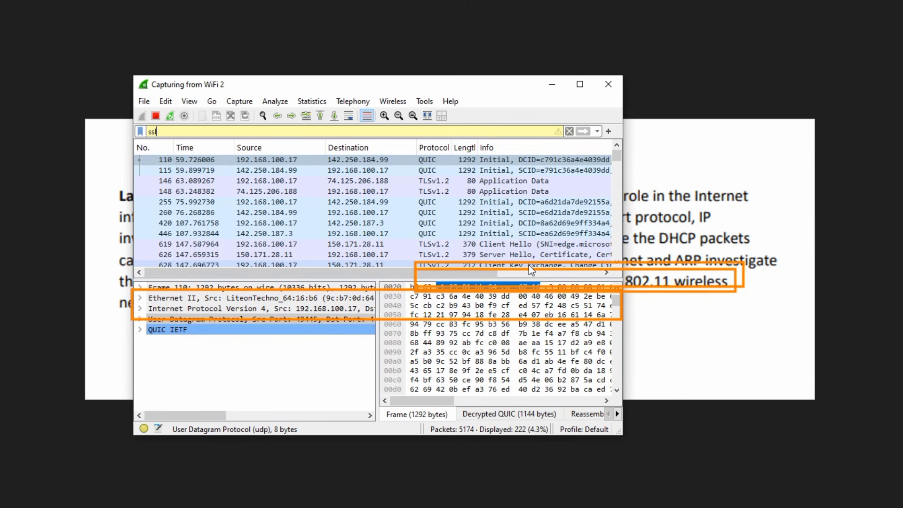
# Step: Clear the orange annotation boxes drawn over the Wireshark window and the lab topics
pyautogui.click(893, 205)
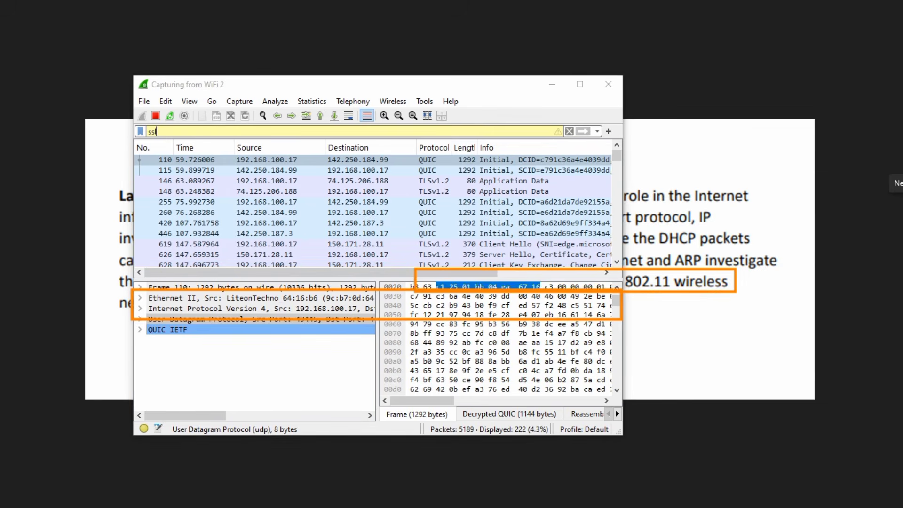
pyautogui.click(893, 205)
pyautogui.click(893, 205)
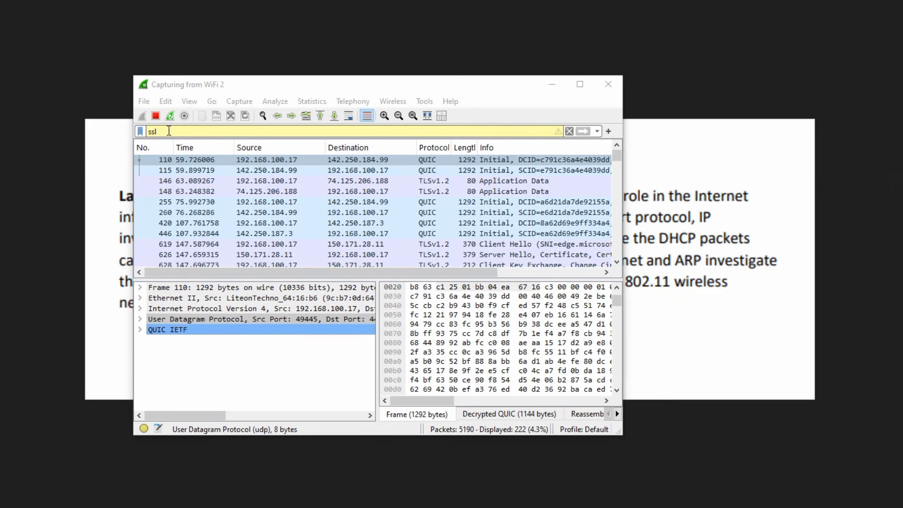
# Step: Change the capture's display filter from ssl to tls and return to the lab topics image
pyautogui.click(169, 131)
pyautogui.press('BackSpace')
pyautogui.press('BackSpace')
pyautogui.press('BackSpace')
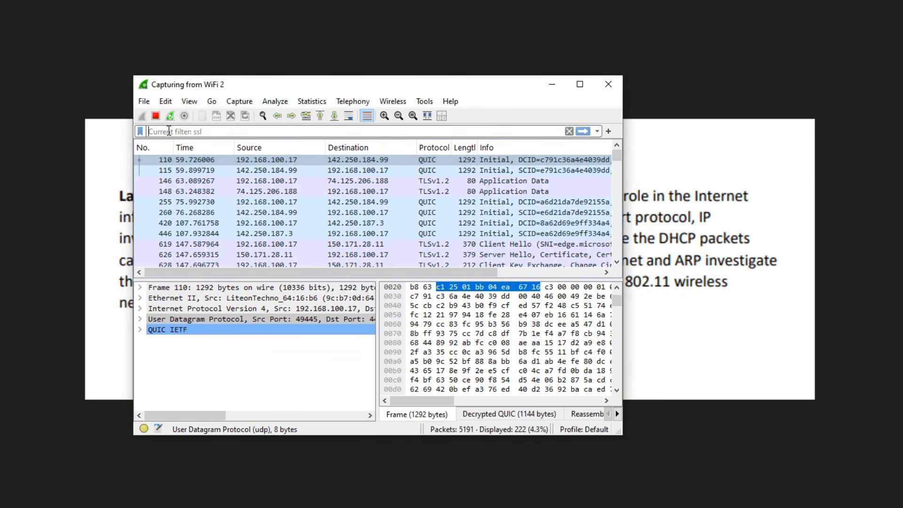
pyautogui.write('t')
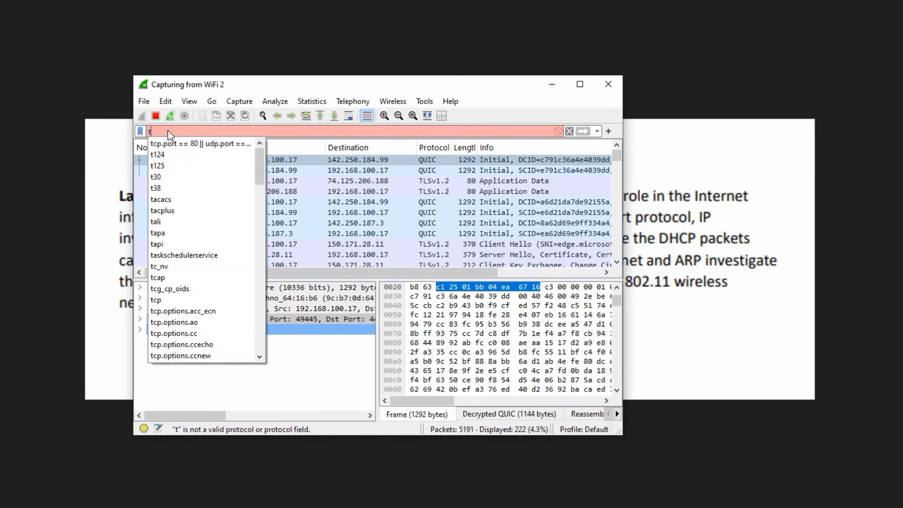
pyautogui.write('ls')
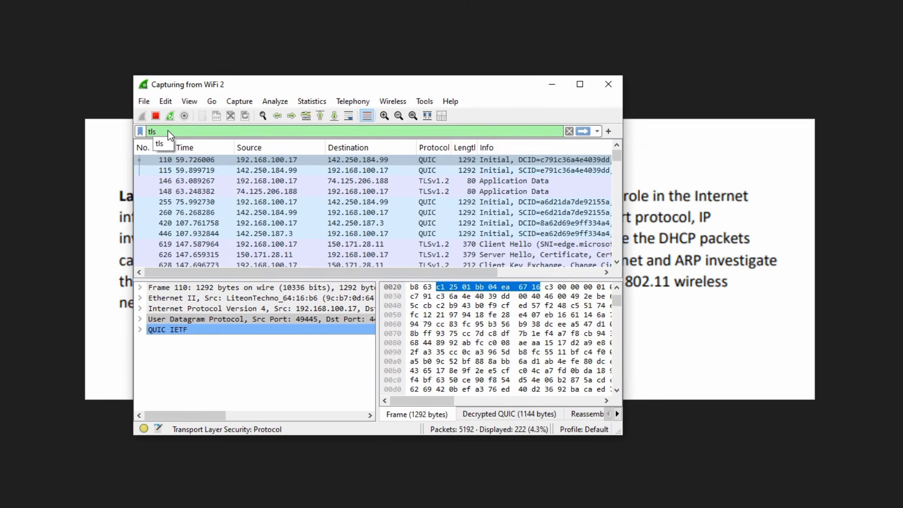
pyautogui.press('Return')
pyautogui.click(756, 301)
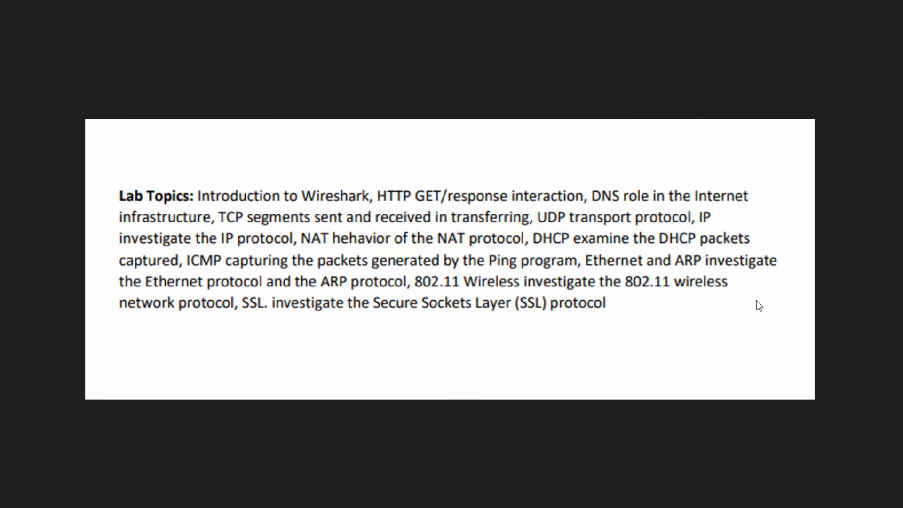